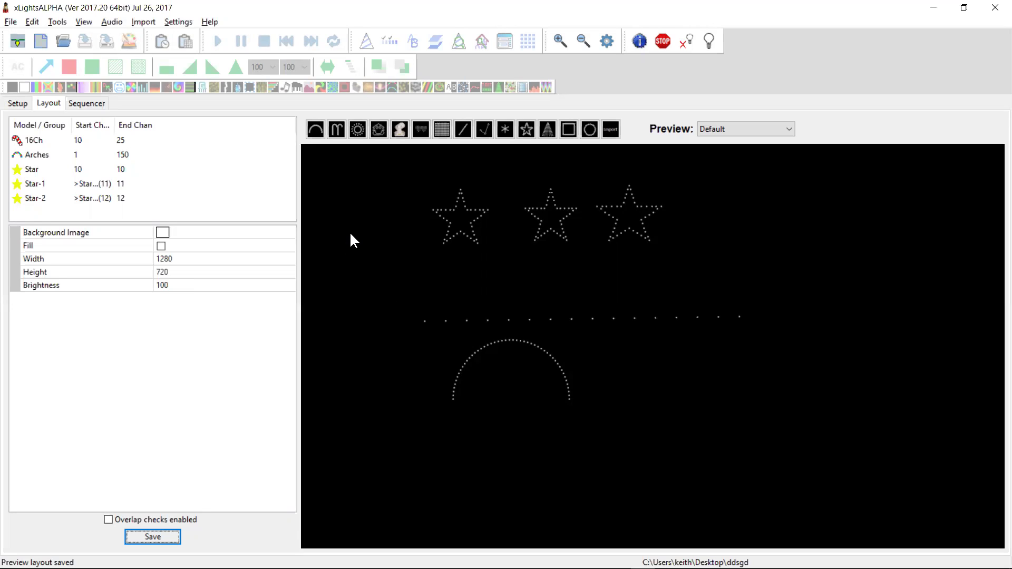
- Hide and re-show the AC Lights toolbar, then dock it beside the effects palette
left_click(87, 21)
left_click(61, 83)
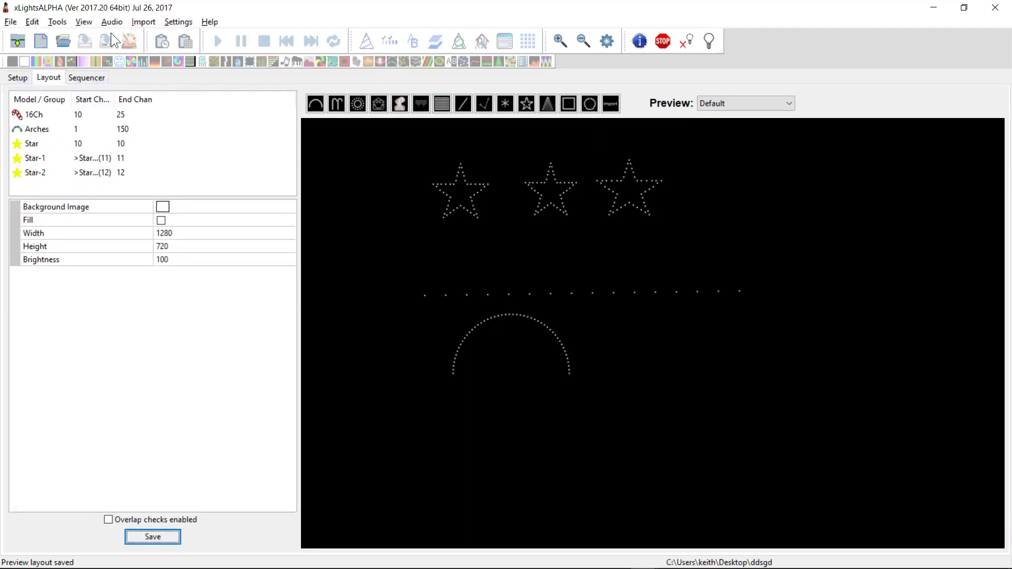
left_click(83, 21)
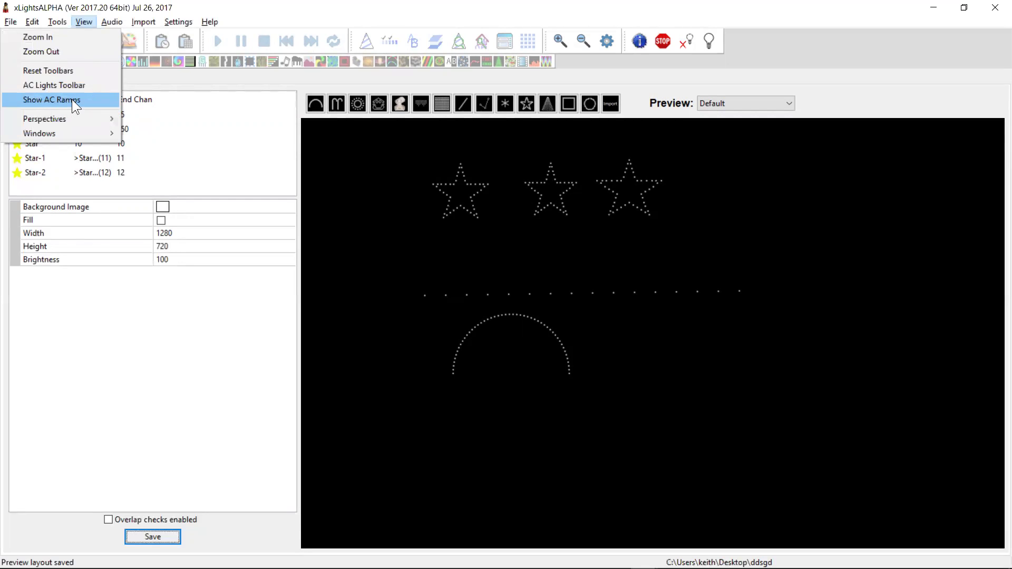
left_click(82, 85)
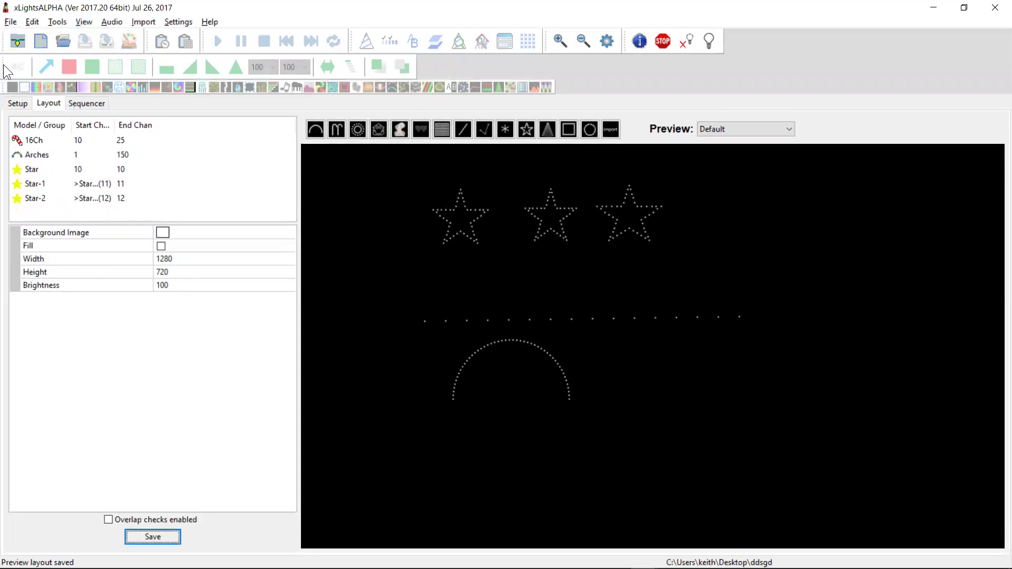
left_click_drag(8, 65, 558, 65)
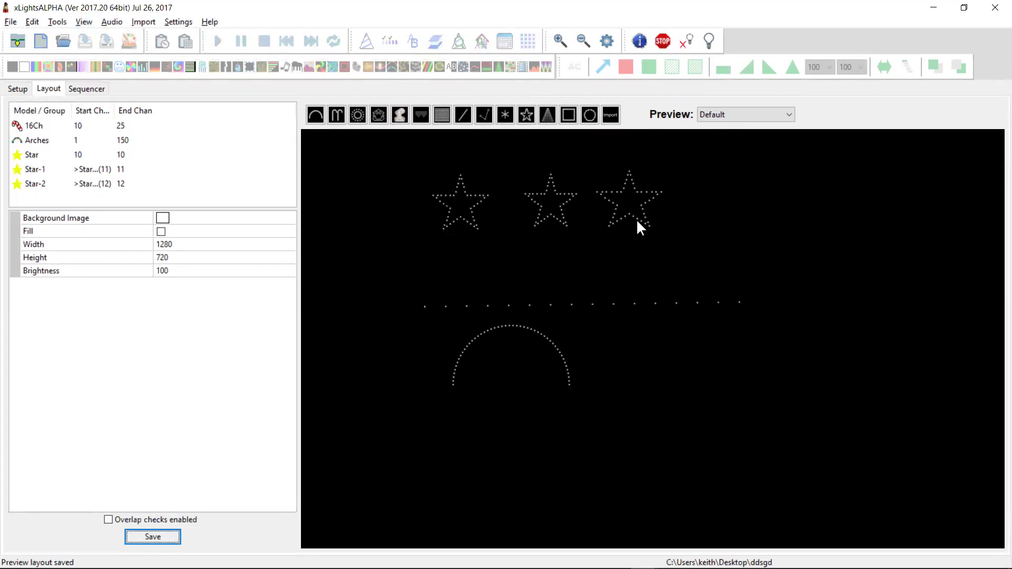
- Review the Star, Star-1 and Star-2 properties, then show the 16Ch candy-cane model's properties
left_click(457, 210)
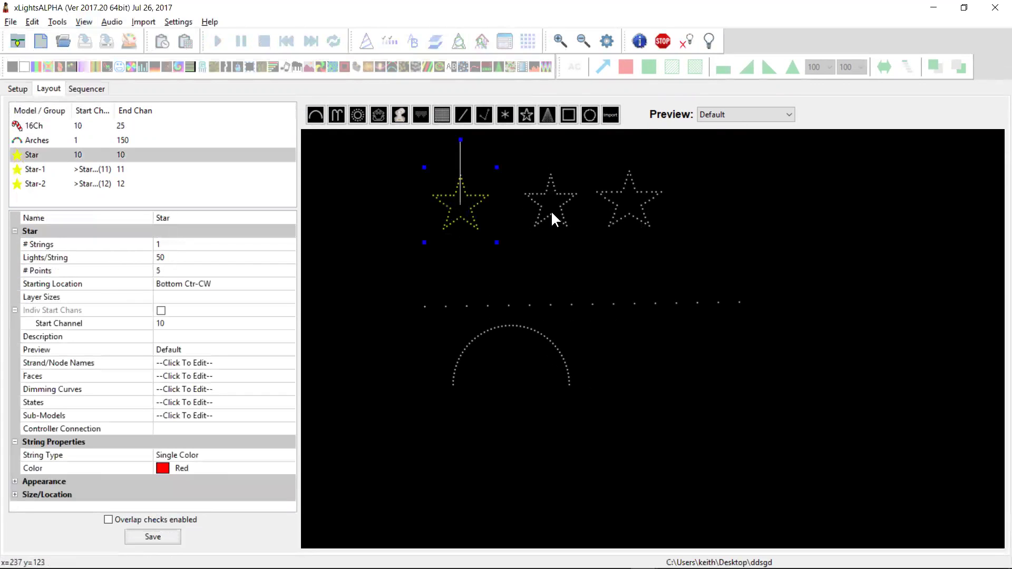
left_click(551, 210)
left_click(617, 212)
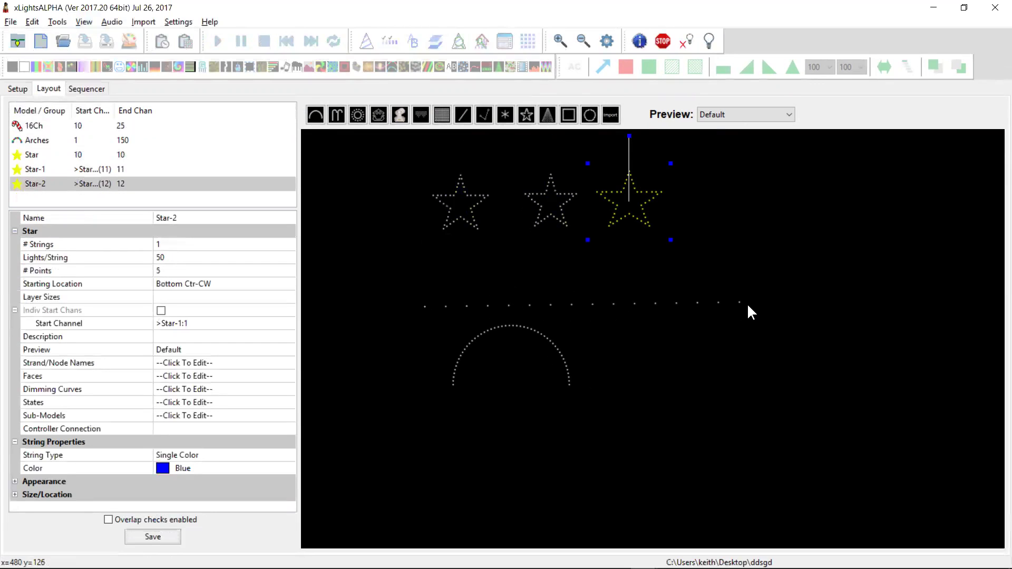
left_click(325, 279)
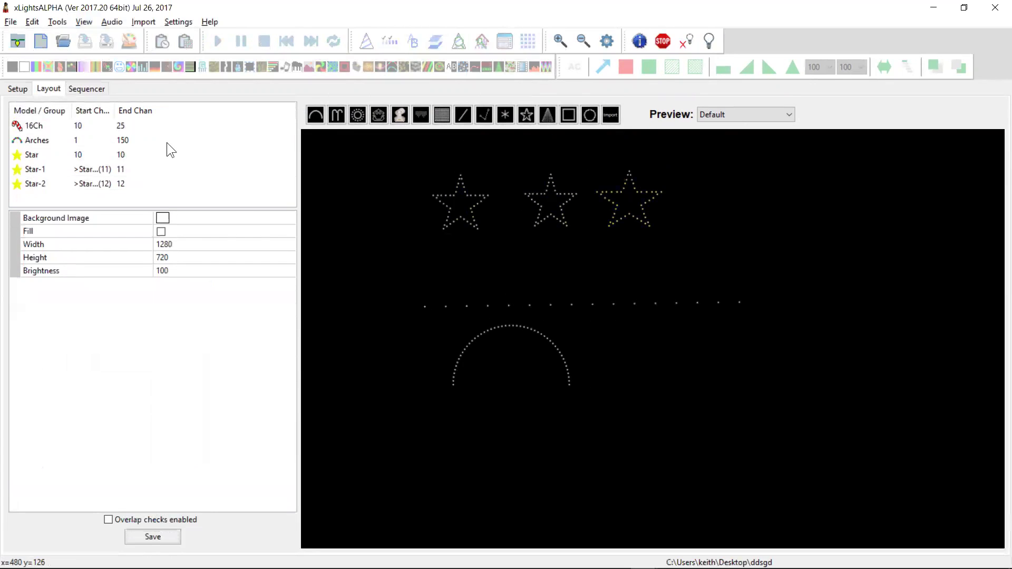
left_click(62, 126)
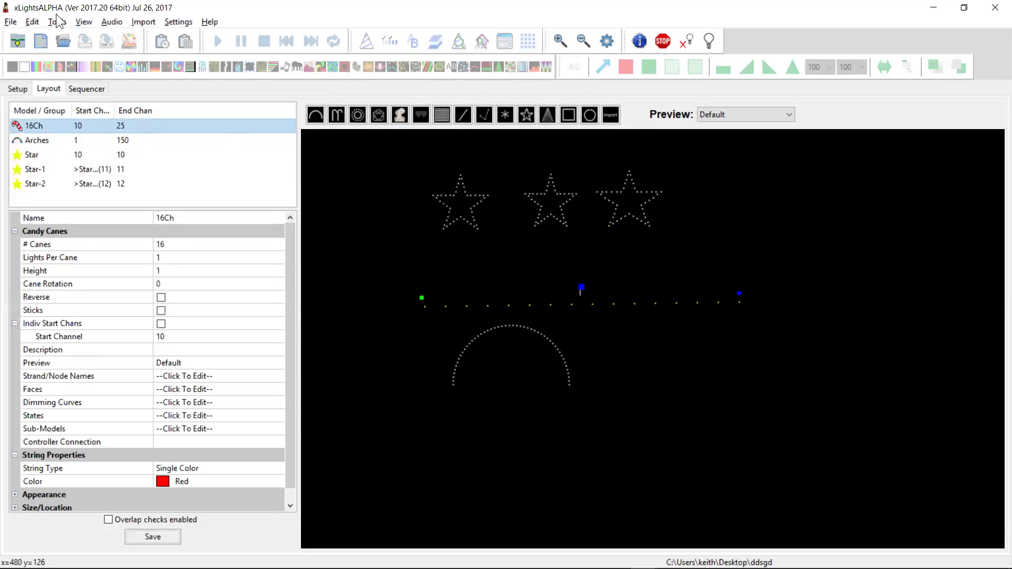
- Run Check Sequence and read the channel-overlap report before closing it
left_click(57, 21)
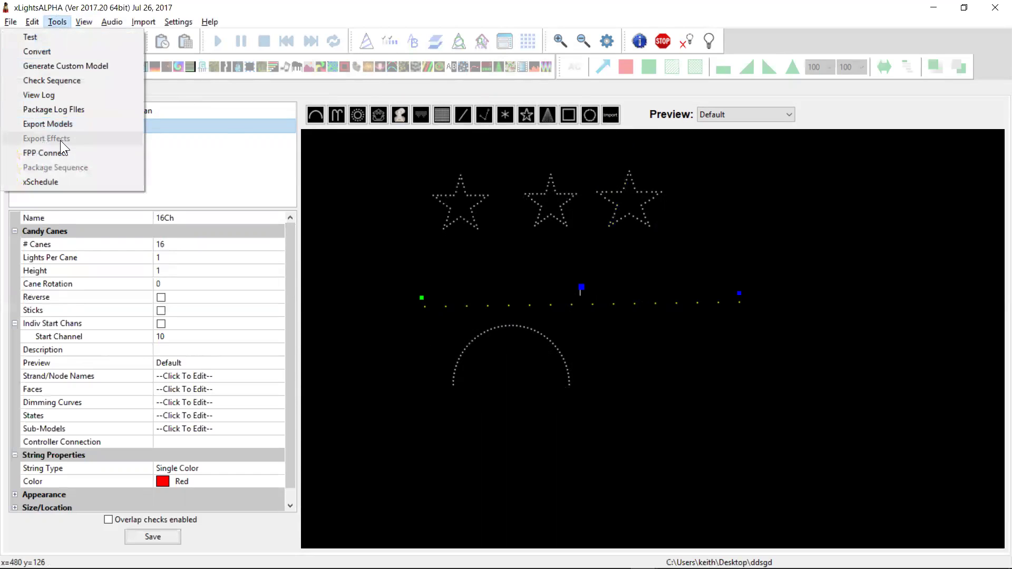
left_click(62, 79)
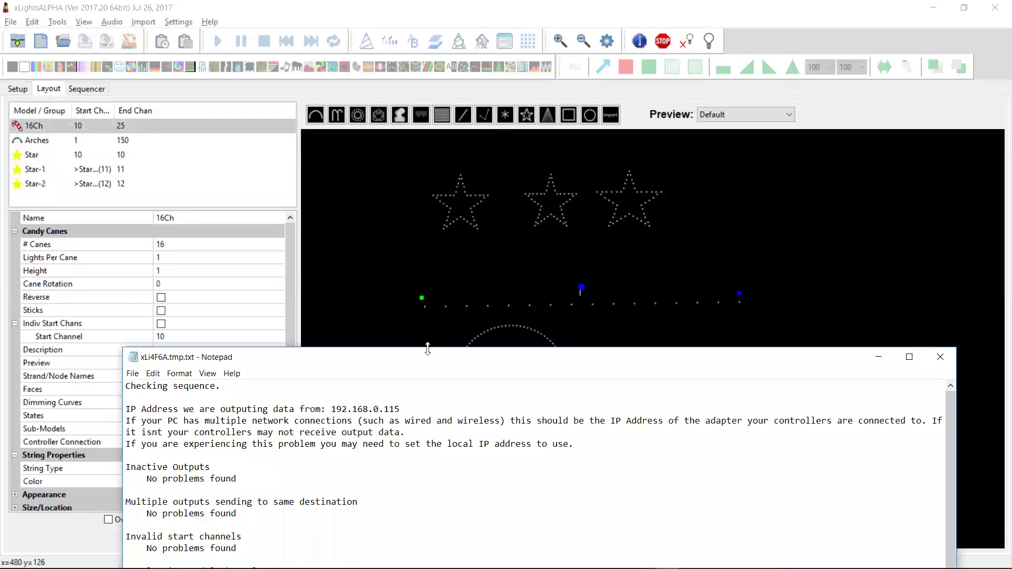
left_click_drag(427, 349, 430, 224)
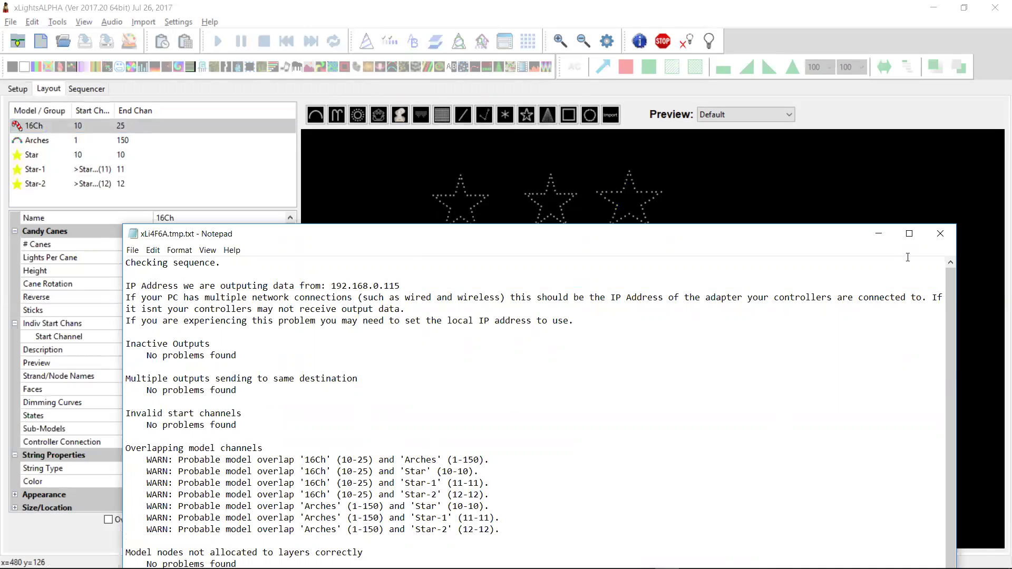
left_click(938, 235)
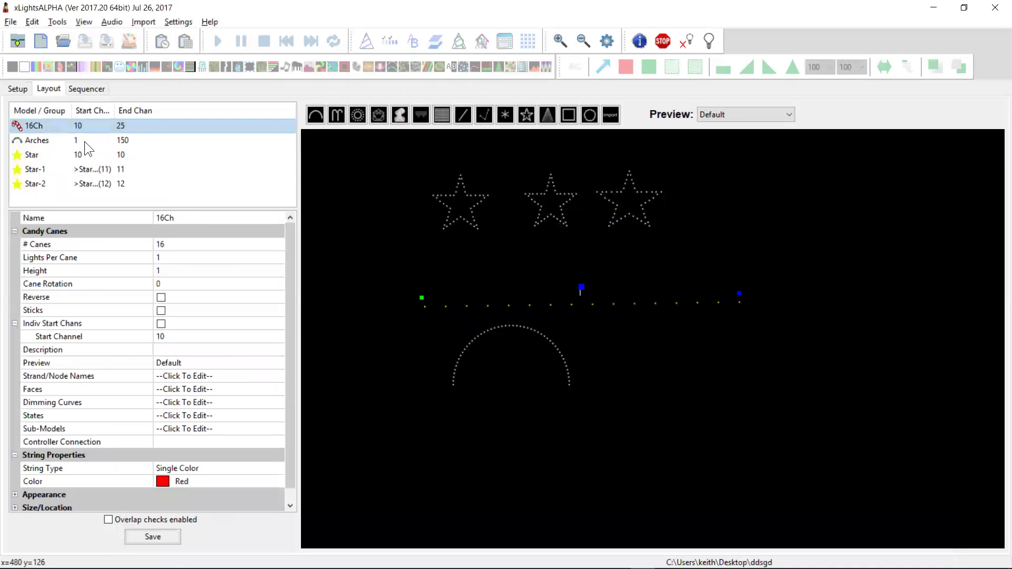
- Set the Arches start channel to 1000 and save the layout
left_click(86, 143)
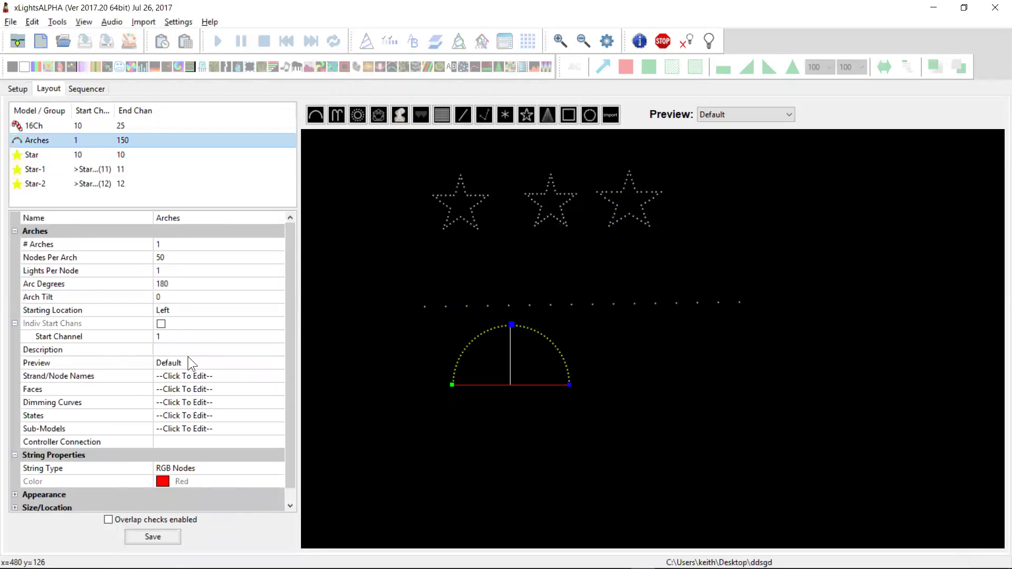
left_click(191, 336)
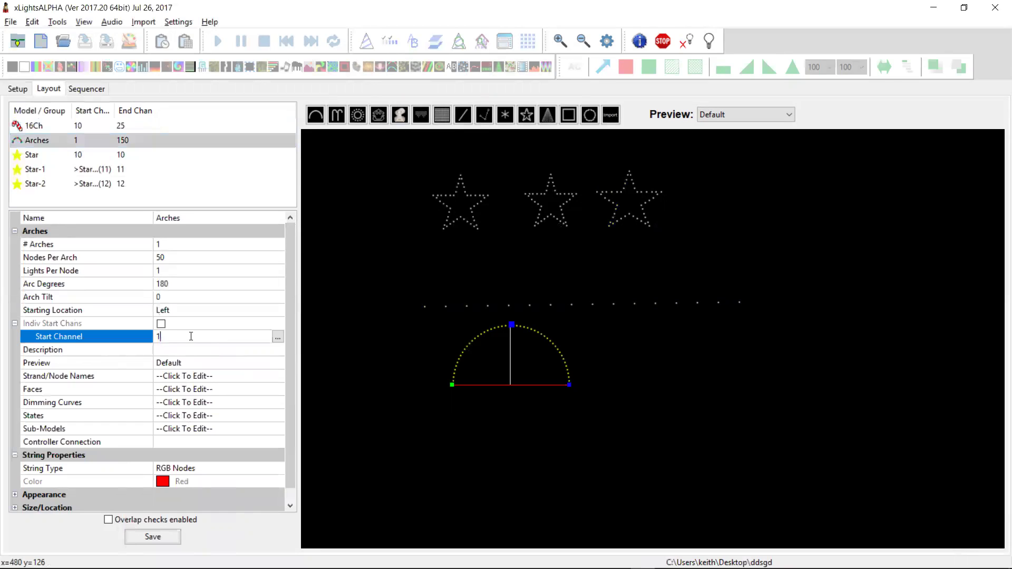
type("000")
key("Return")
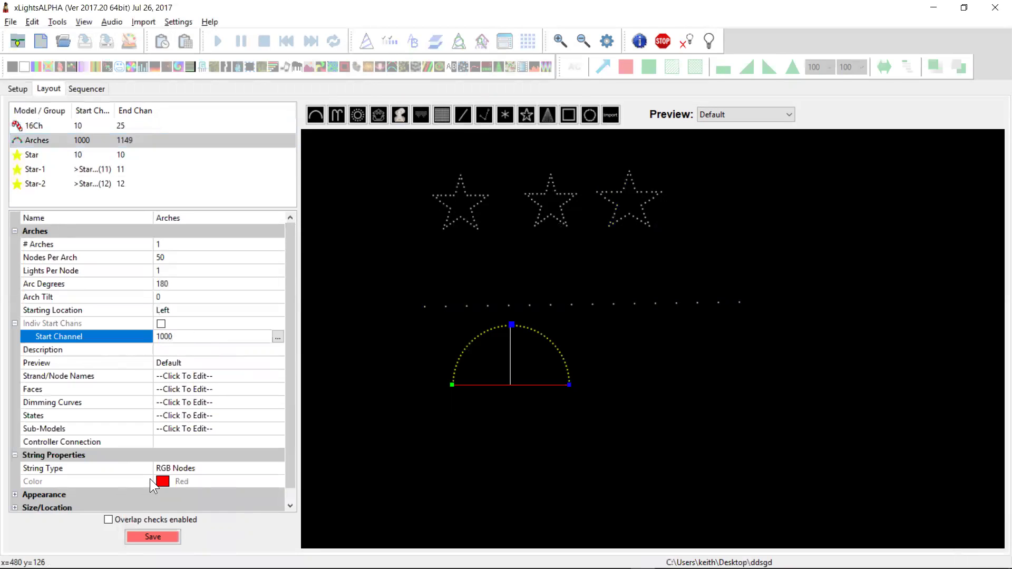
left_click(158, 534)
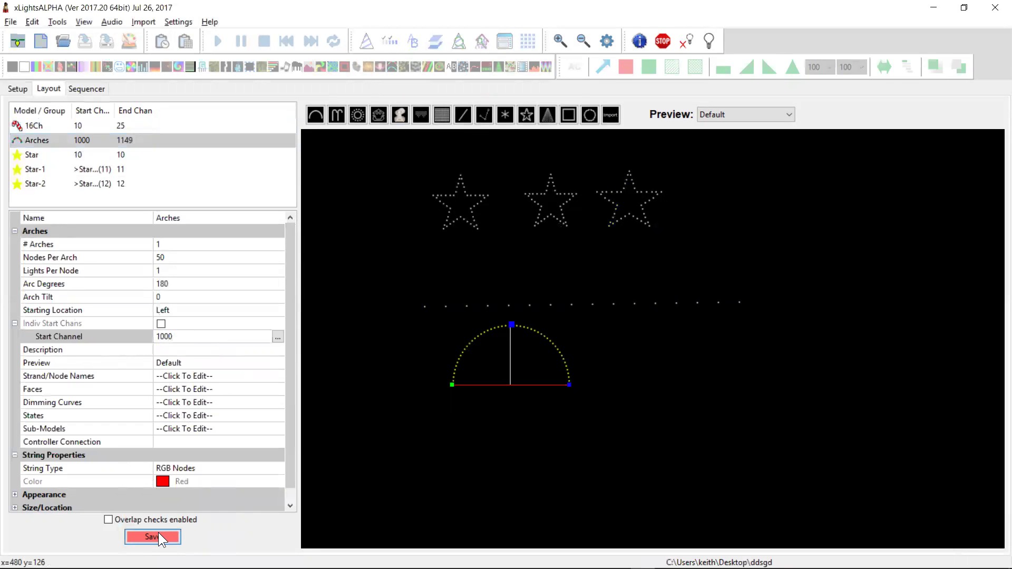
left_click(385, 374)
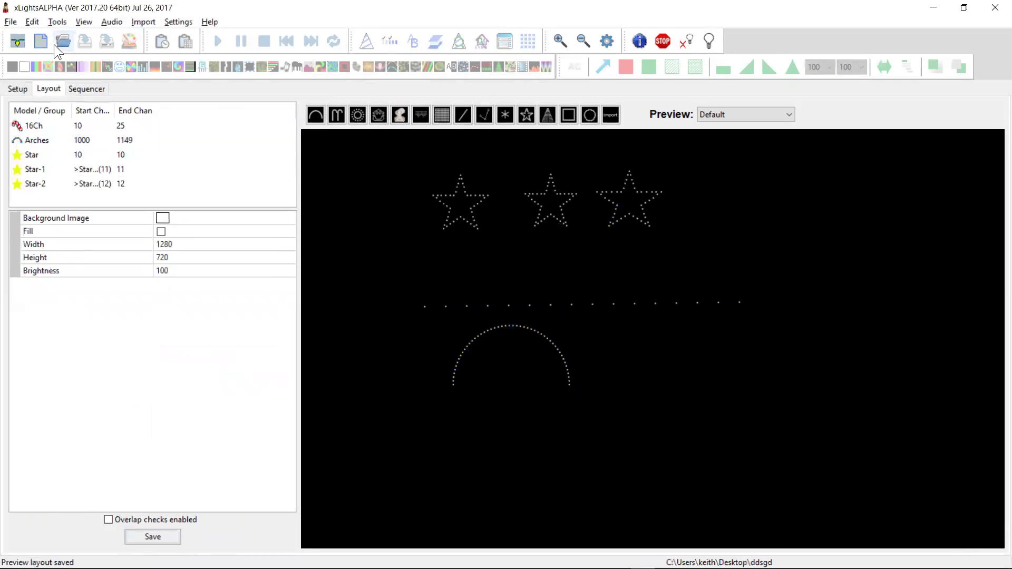
- Create a new animation sequence and expand 16Ch into Strands 1 to 16
left_click(40, 40)
left_click(292, 220)
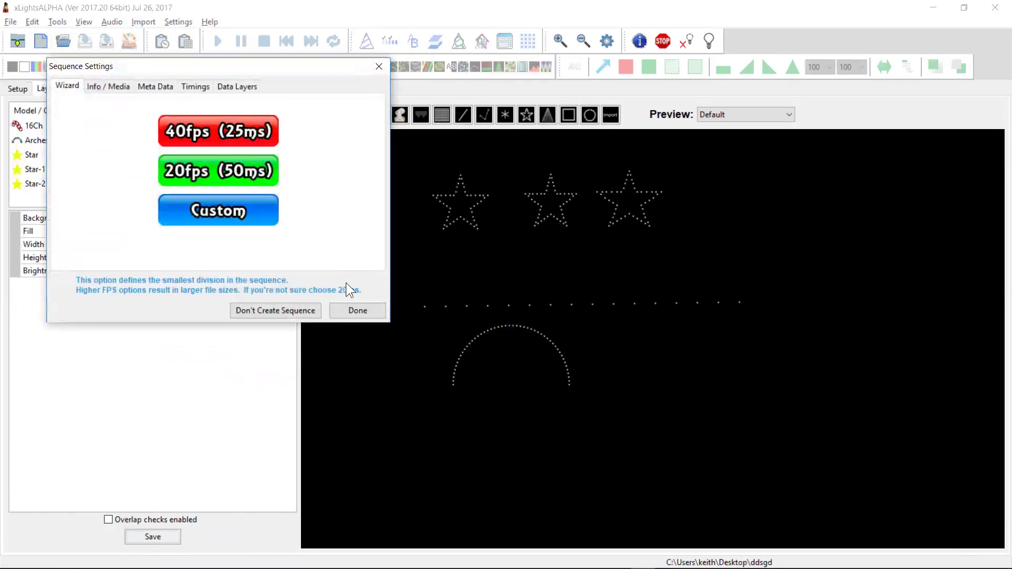
left_click(354, 316)
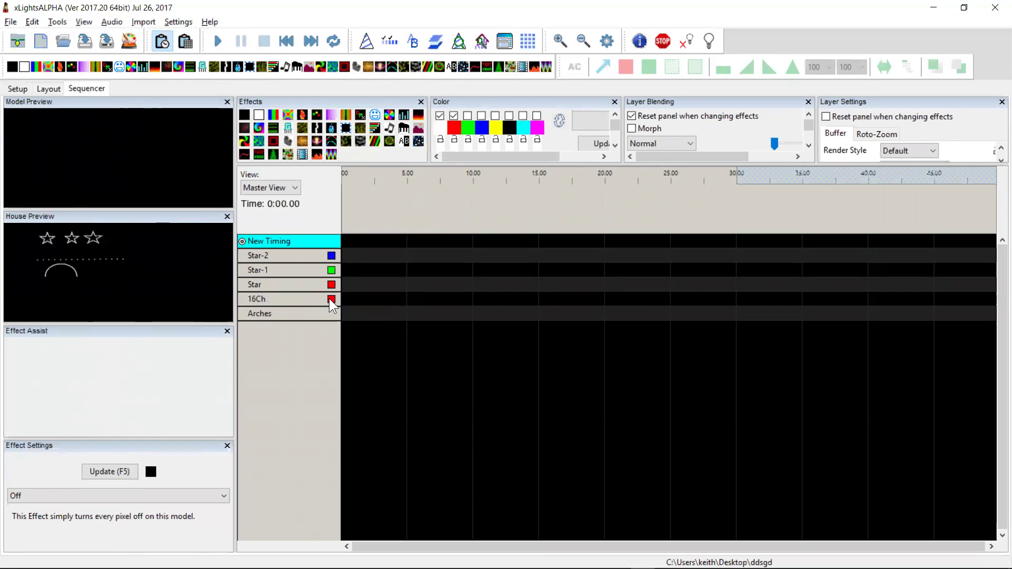
double_click(306, 299)
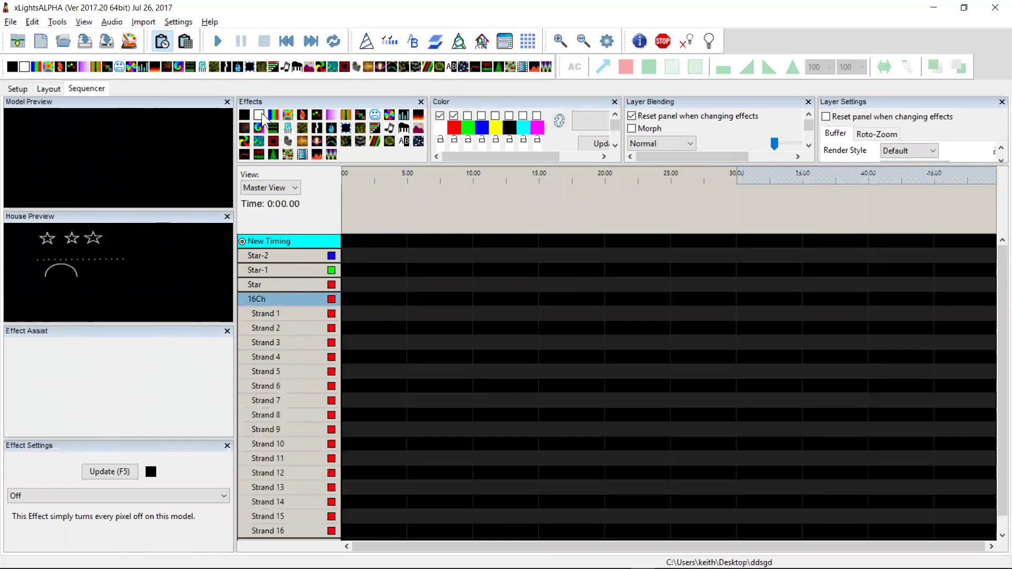
- Place an On effect from 1.45 s to 4.5 s on Star-2, re-expanding Strand 1's node row
left_click_drag(259, 115, 401, 256)
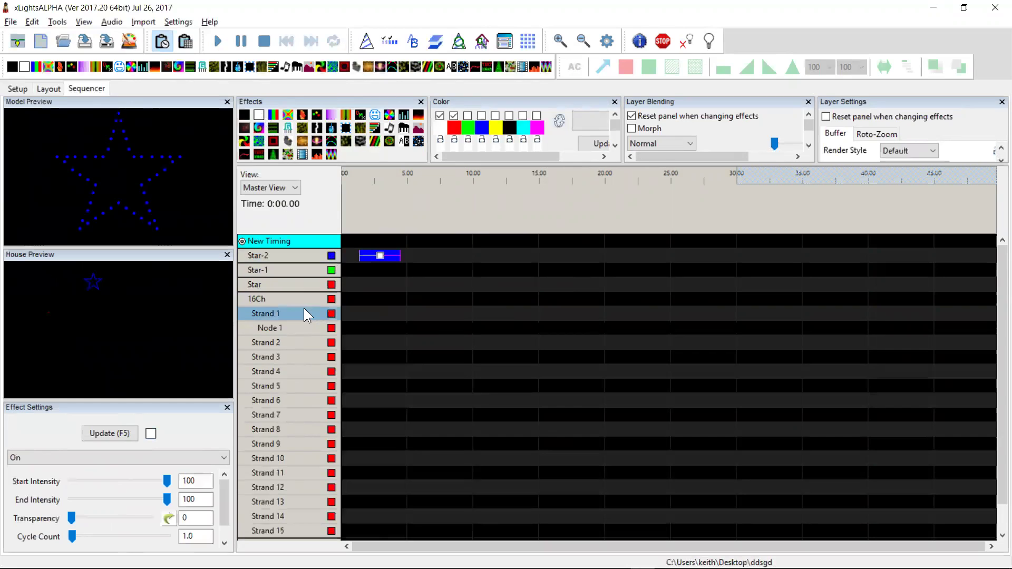
double_click(296, 324)
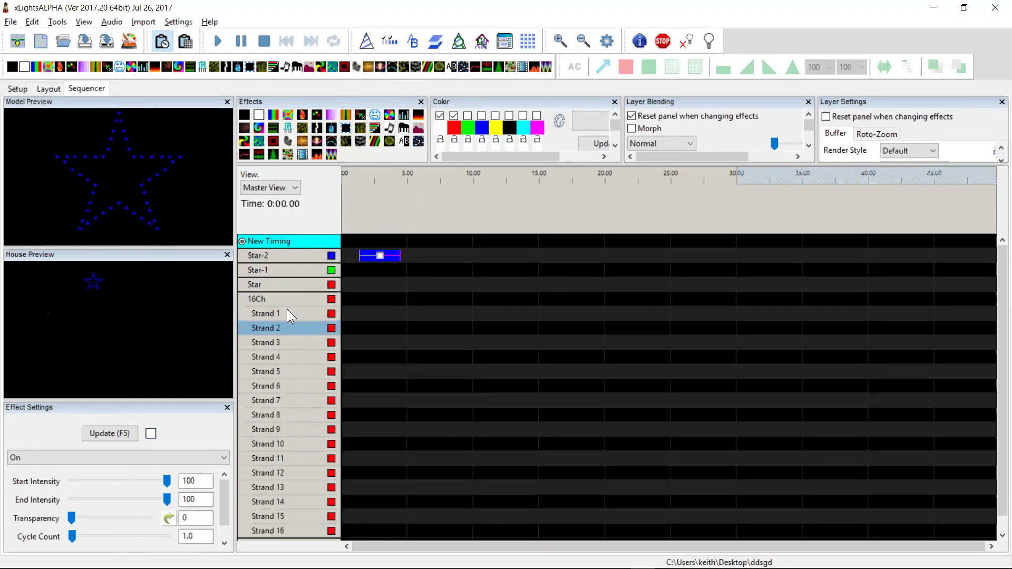
double_click(288, 314)
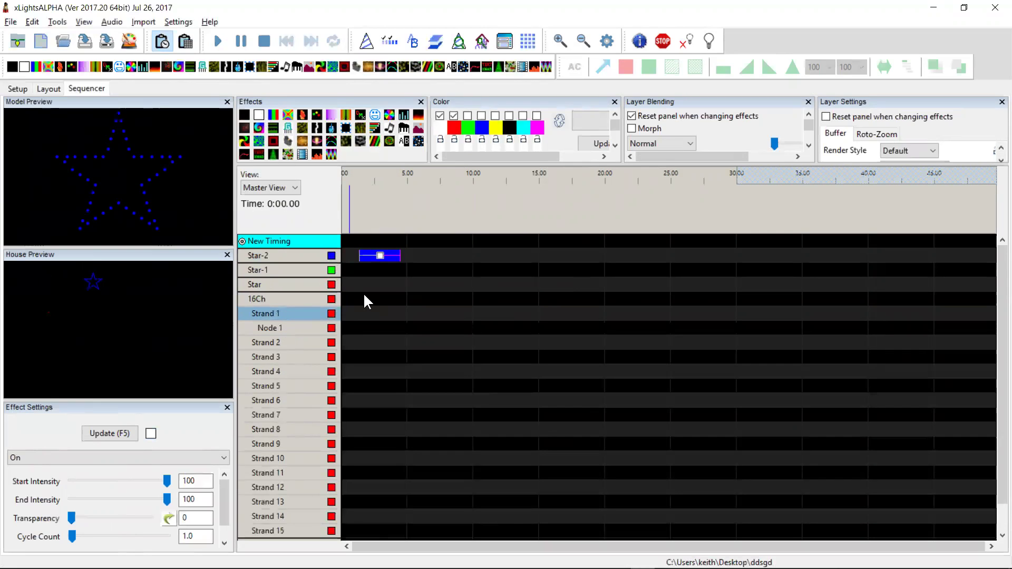
- Shift the On effect up and down rows until it sits on Star-1, then expand Strand 2
left_click(378, 258)
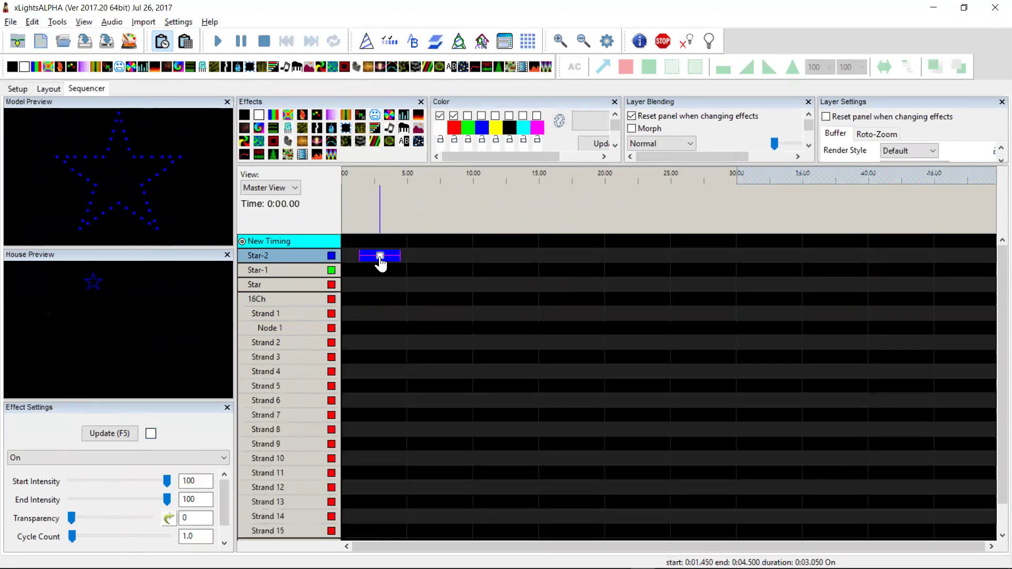
key("shift+Down")
key("shift+Down")
key("shift+Down")
key("shift+Down")
key("shift+Up")
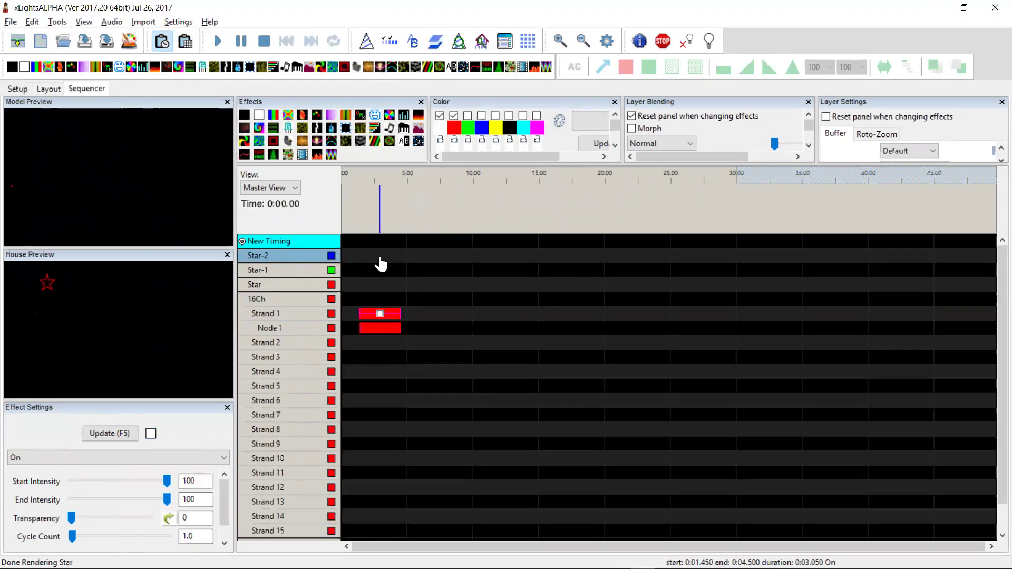
key("shift+Up")
key("shift+Up")
key("shift+Up")
key("shift+Down")
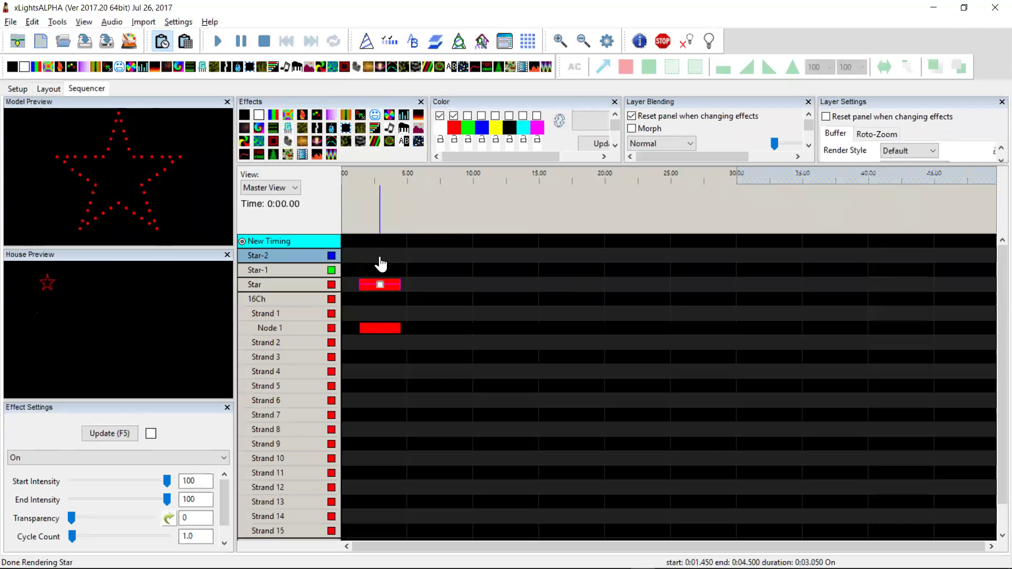
key("shift+Down")
key("shift+Up")
key("shift+Up")
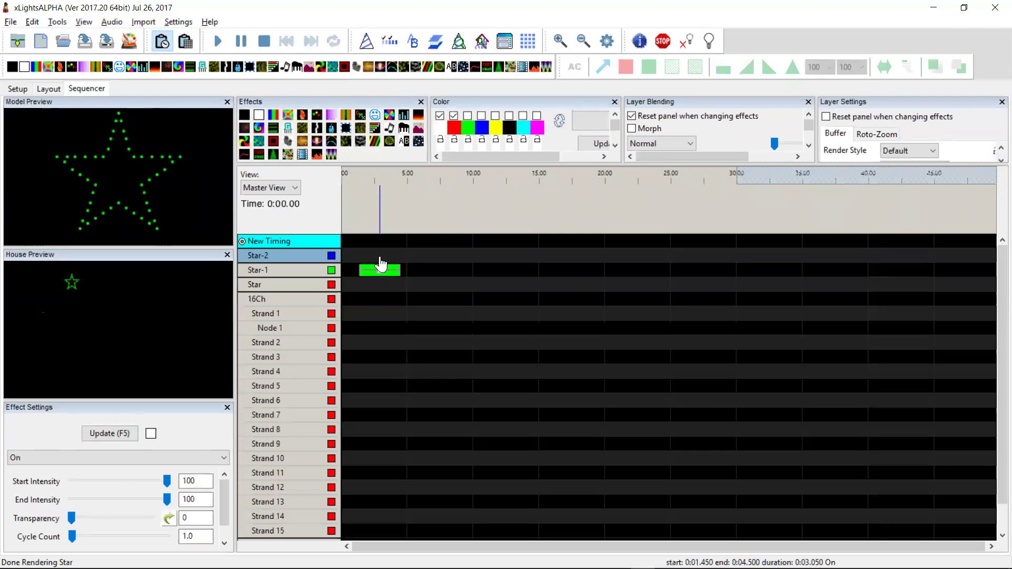
double_click(273, 343)
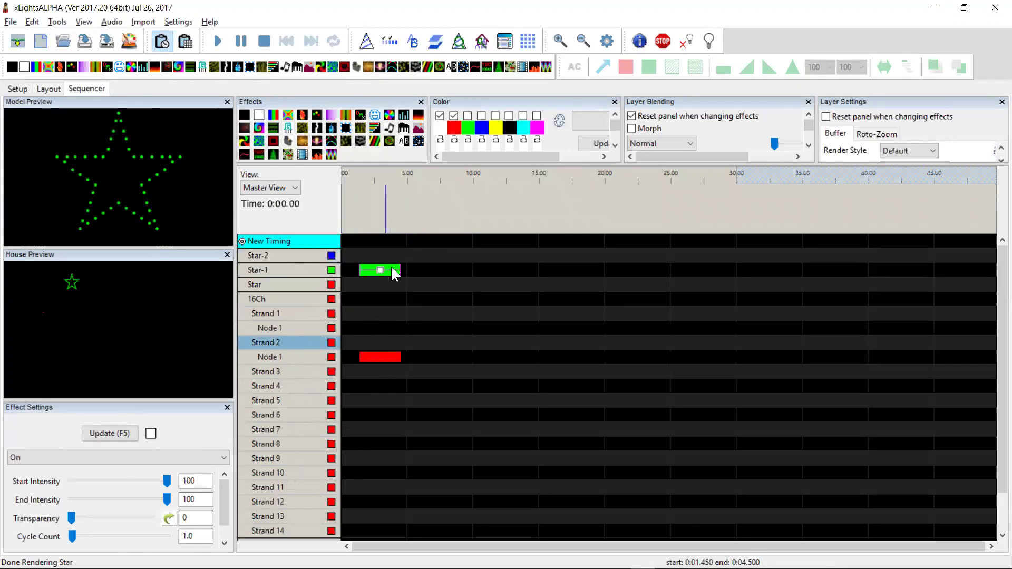
- Turn the first palette colour off and back on, then collapse Strand 1 and Strand 2
left_click(439, 116)
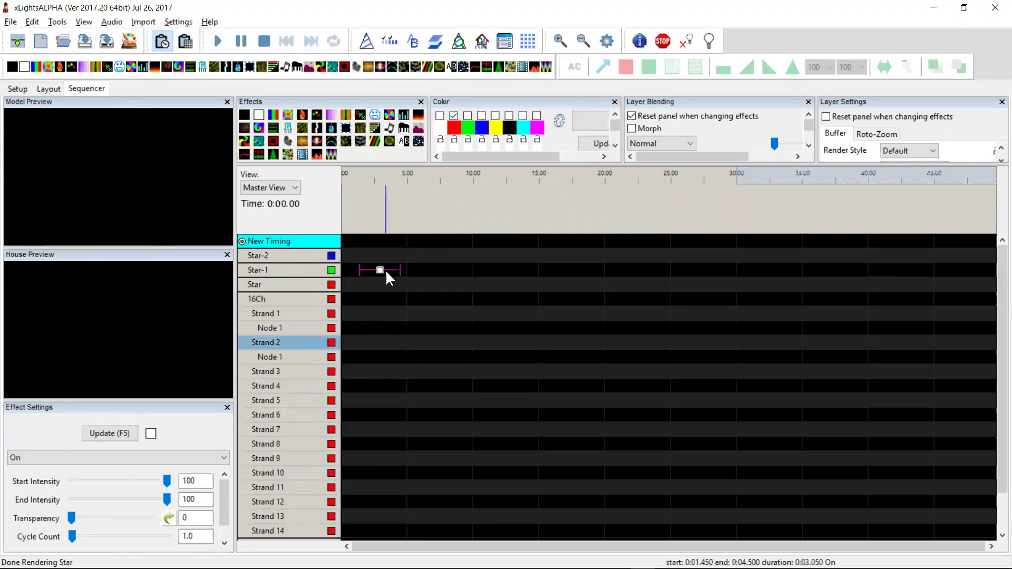
left_click(439, 116)
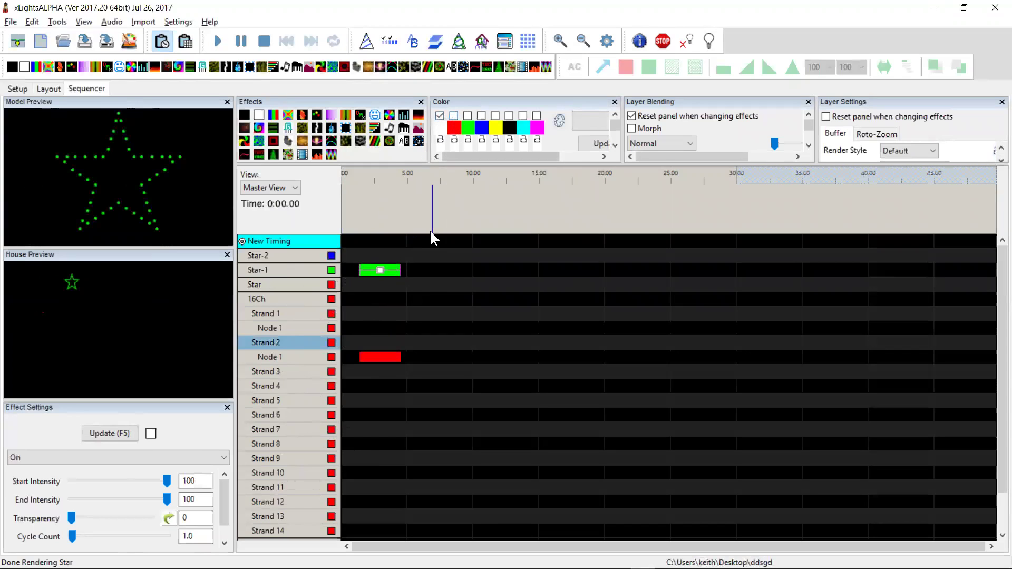
left_click(384, 278)
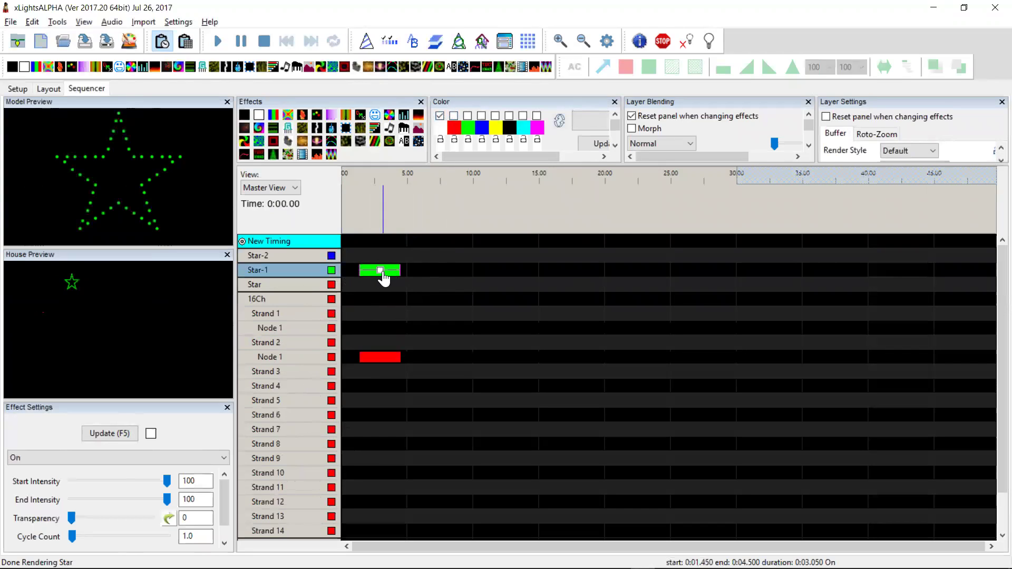
double_click(261, 314)
double_click(267, 326)
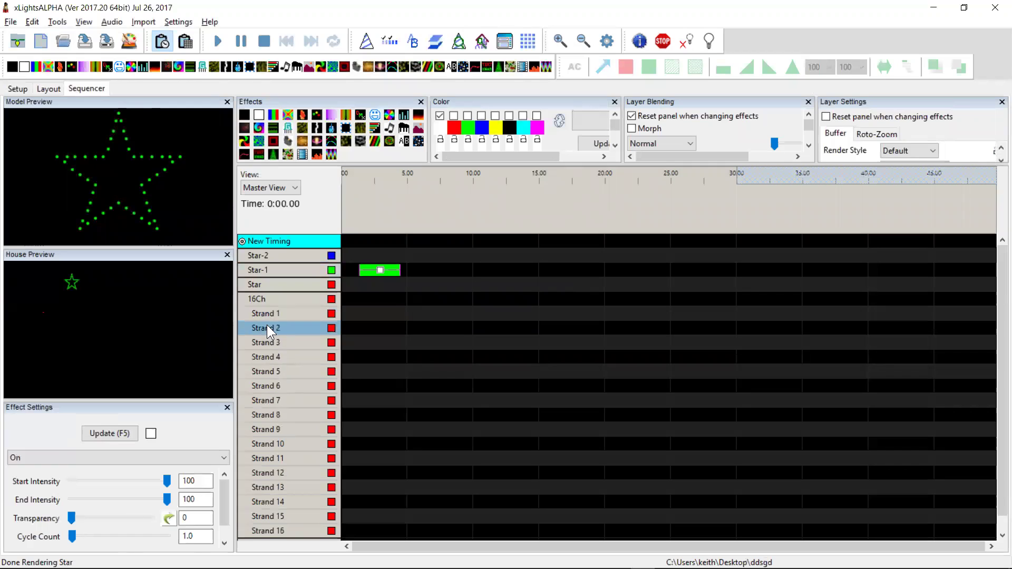
left_click(399, 271)
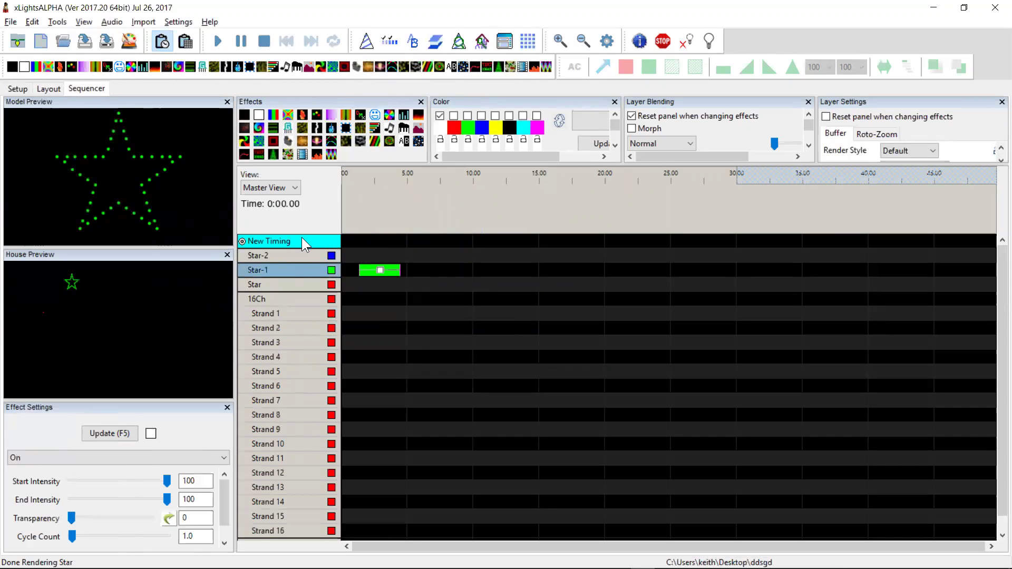
- Add a 500 ms Metronome timing grid from the Timings tab of Sequence Settings
left_click(178, 22)
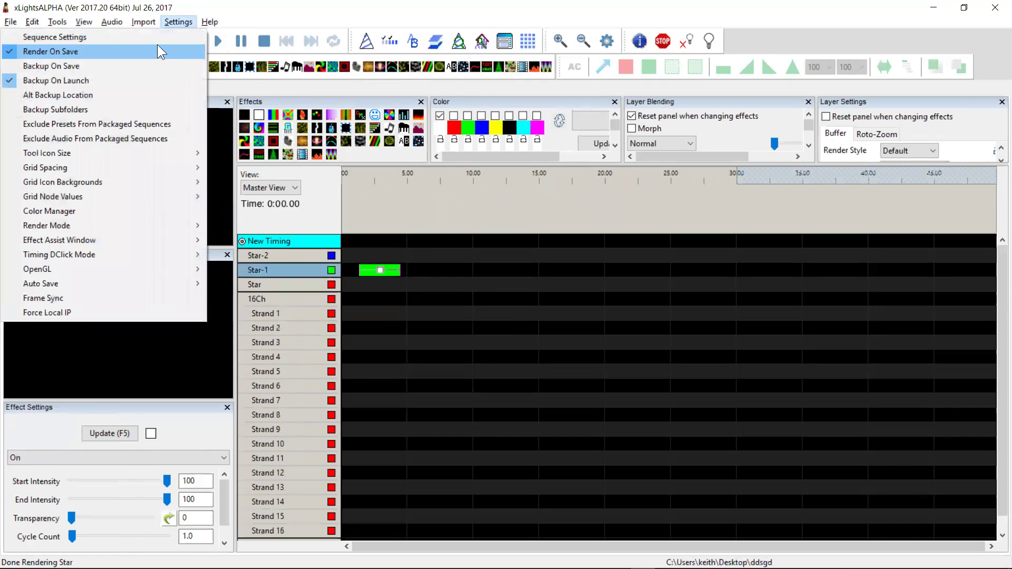
left_click(158, 37)
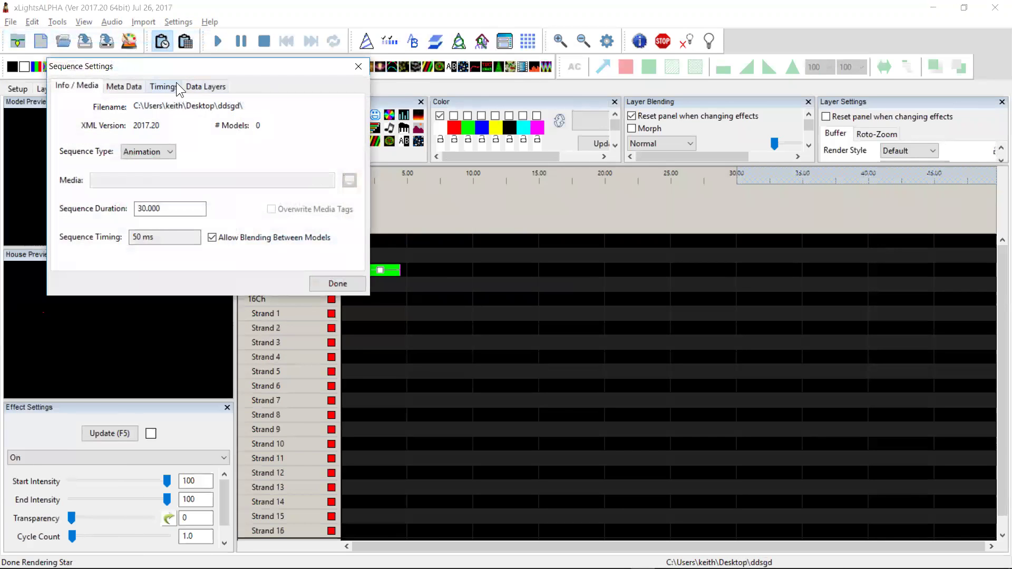
left_click(164, 87)
left_click(182, 237)
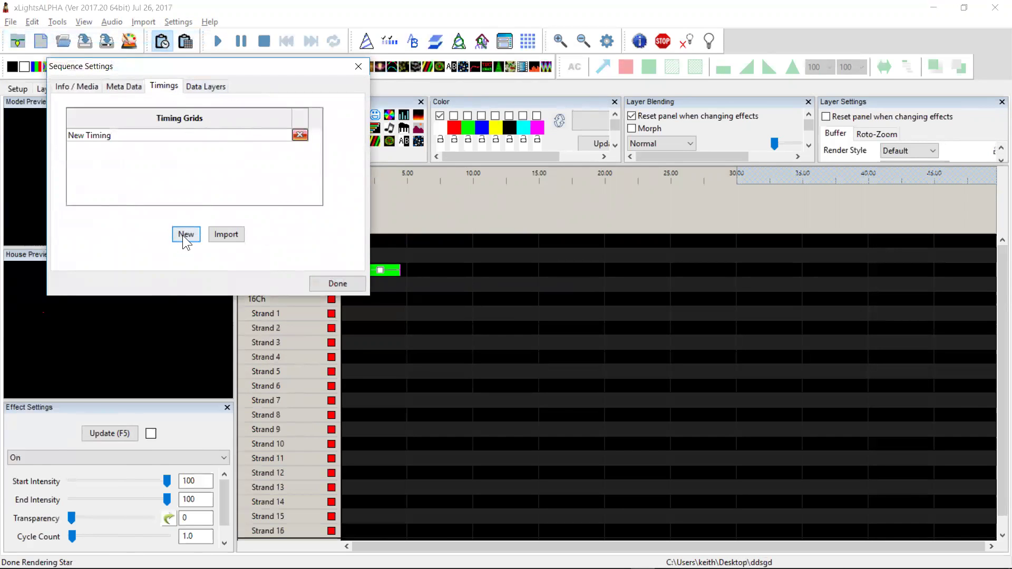
left_click(146, 149)
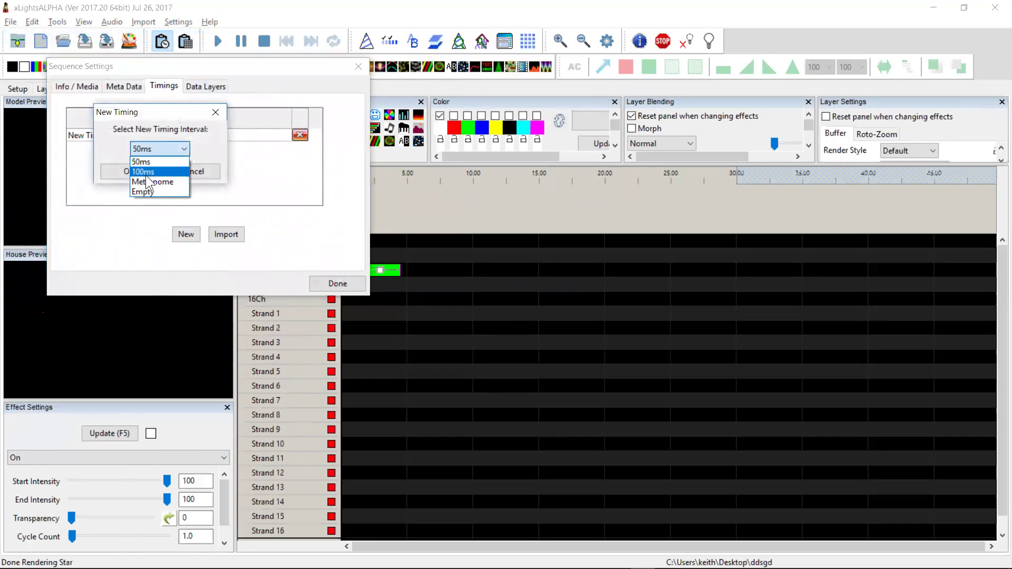
left_click(145, 179)
left_click(146, 171)
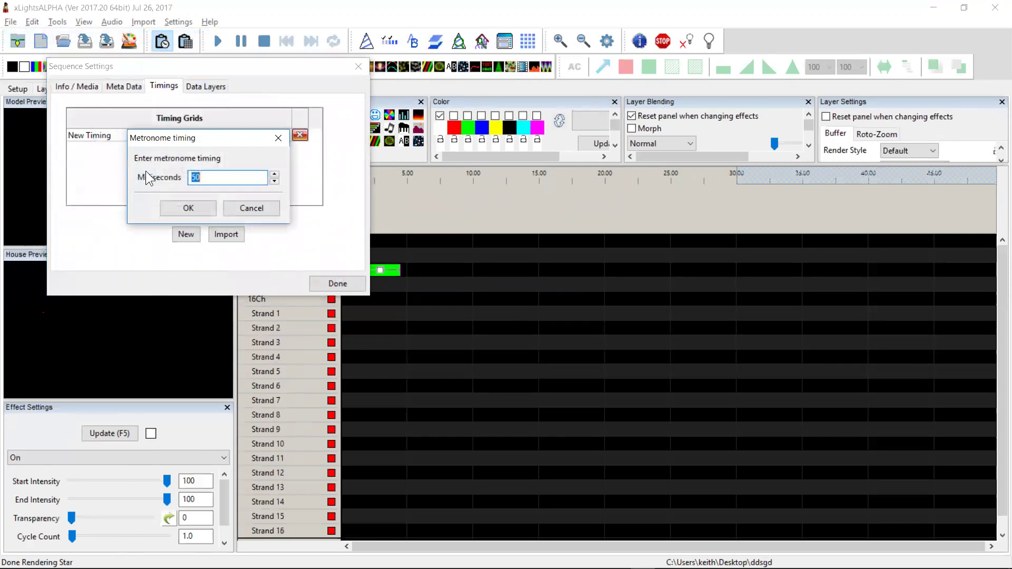
type("500")
key("Return")
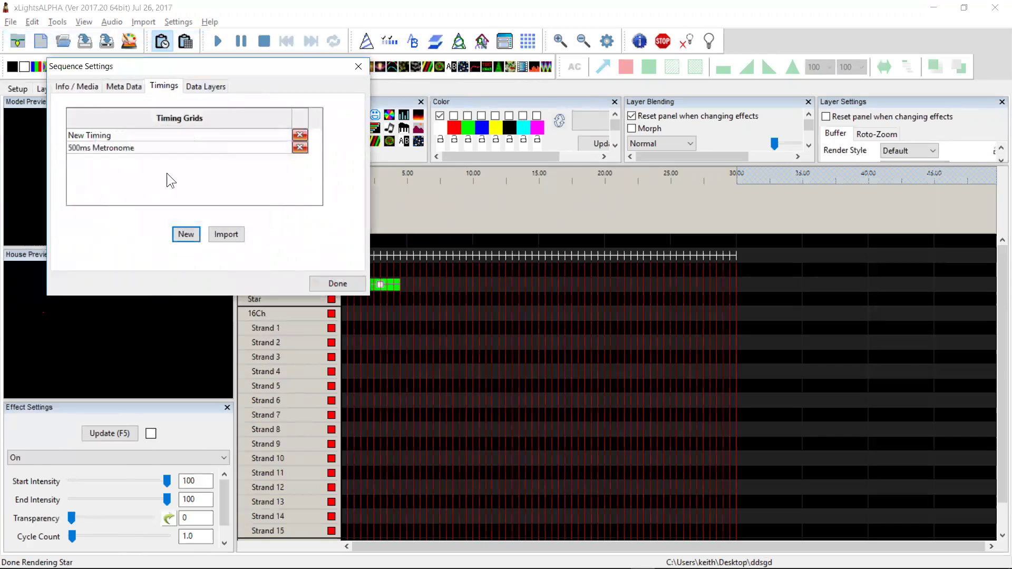
left_click(337, 284)
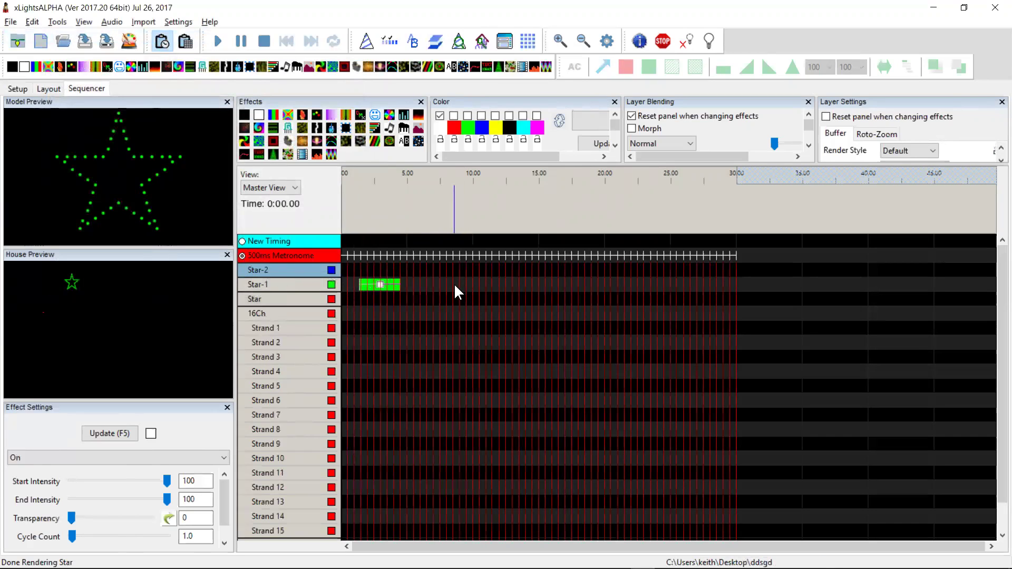
- Add Star-1 On effects at about 8–12 s and 22–27 s, and inspect the third effect's settings
left_click_drag(454, 286, 604, 284)
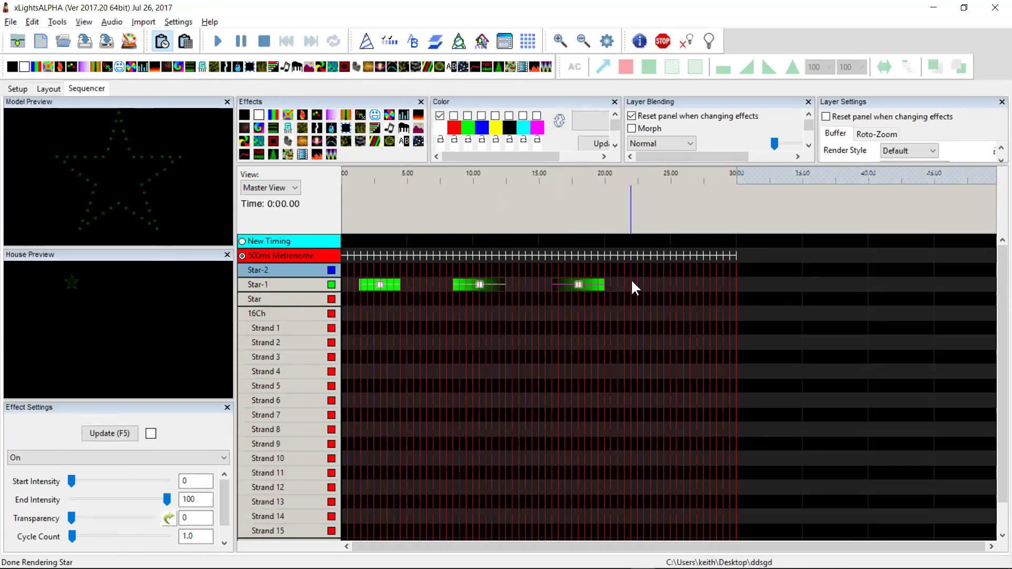
left_click_drag(695, 286, 631, 286)
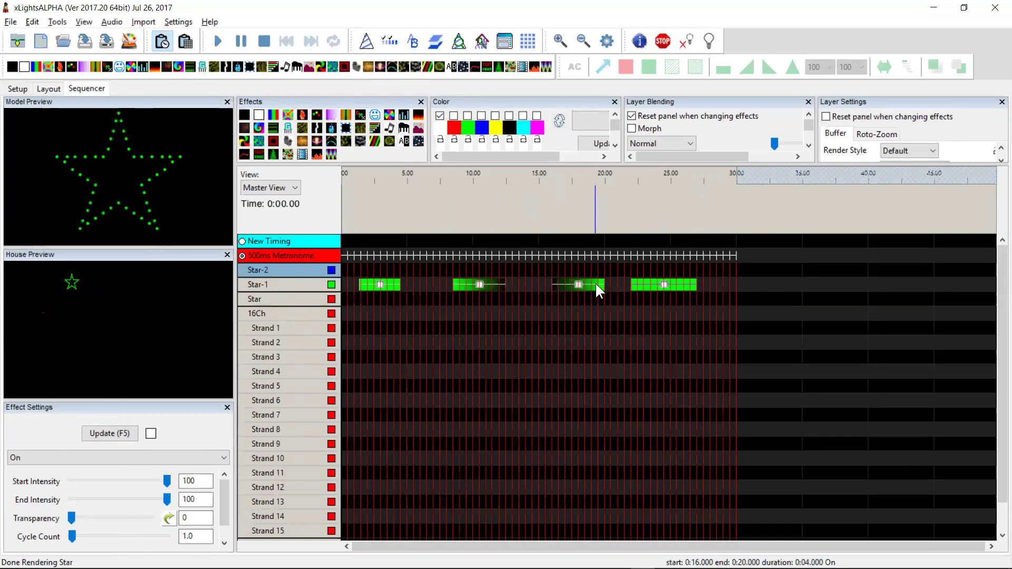
left_click(578, 285)
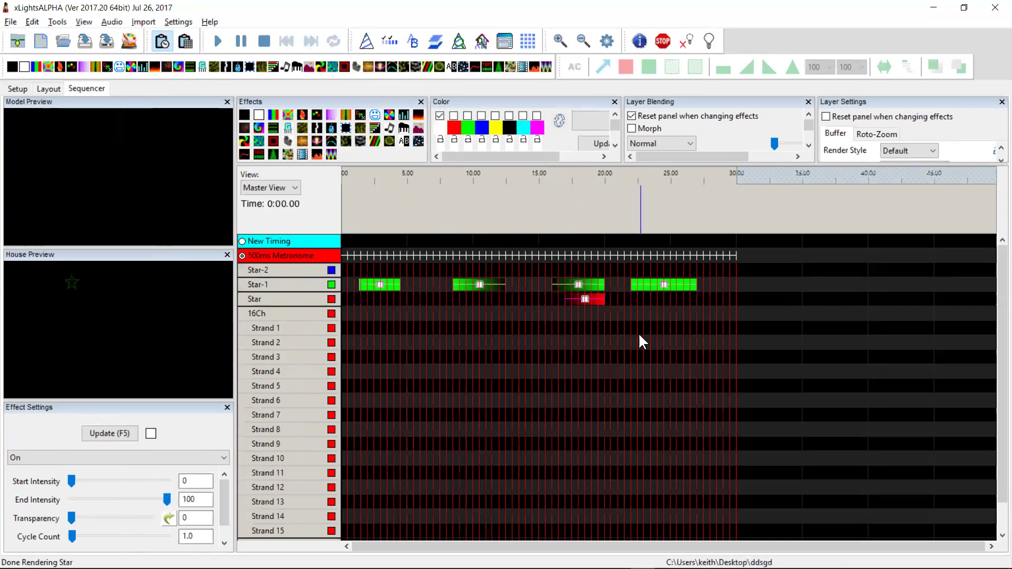
left_click(631, 298)
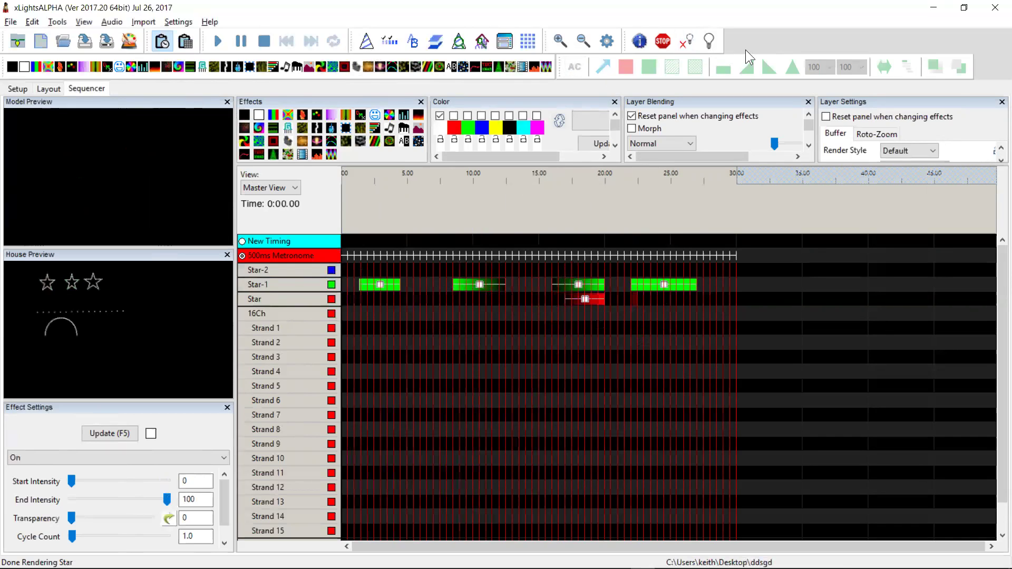
- Turn on AC mode and move the cell selection around Strands 2–4 near 9 seconds
left_click(573, 68)
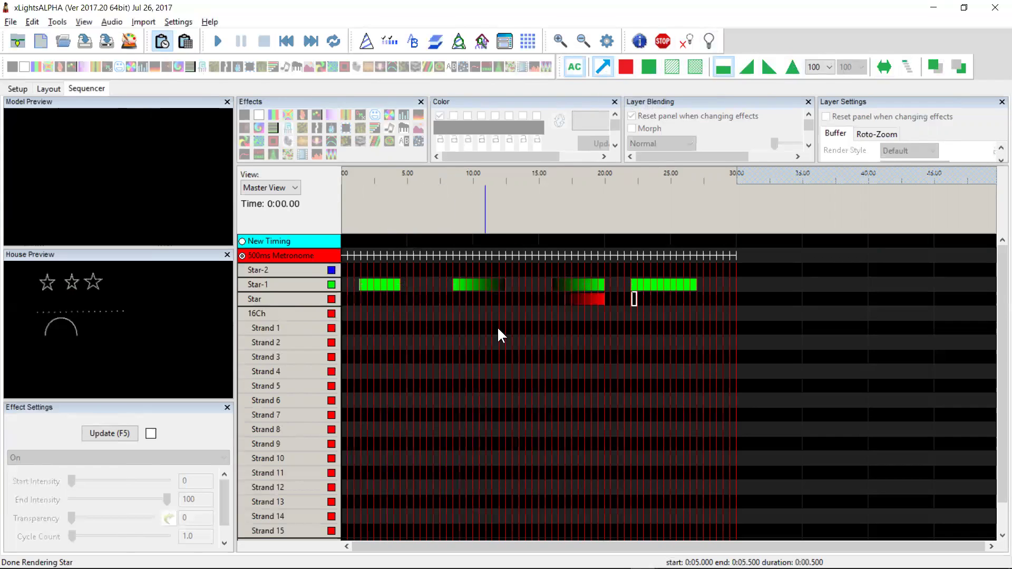
left_click(462, 364)
key("Left")
key("Left")
key("Right")
key("Right")
key("Up")
key("Up")
key("Left")
key("Left")
key("Down")
key("Down")
key("Up")
- Extend the selection across Strands 3–6, shrink it, drag-select a cell block, then pick a Strand 2 cell
key("shift+Right")
key("shift+Right")
key("shift+Right")
key("shift+Right")
key("shift+Down")
key("shift+Down")
key("shift+Down")
key("shift+Right")
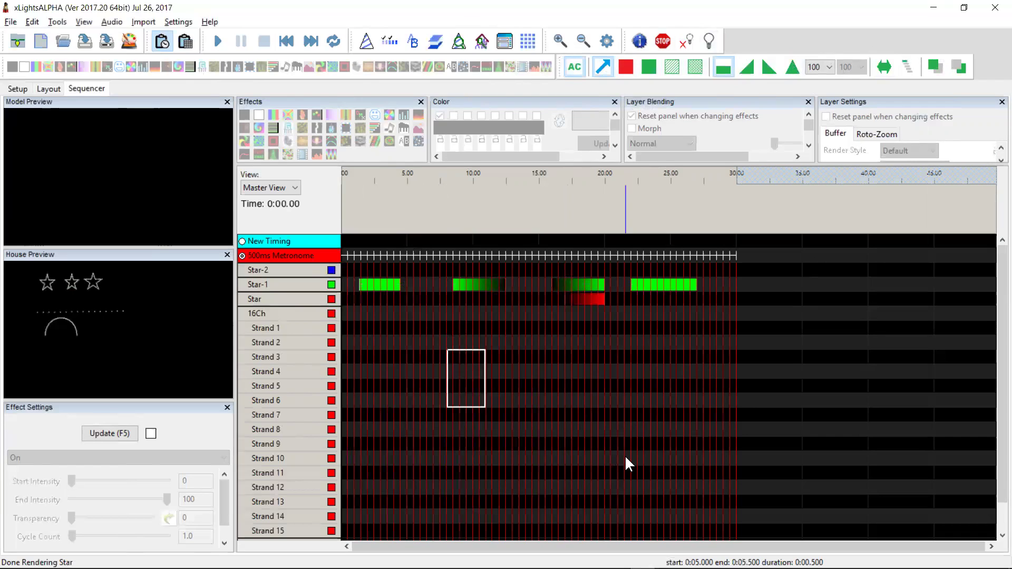
key("shift+Right")
key("Left")
key("Left")
key("Left")
key("Left")
key("Left")
key("Left")
key("Left")
key("Left")
key("Left")
key("Left")
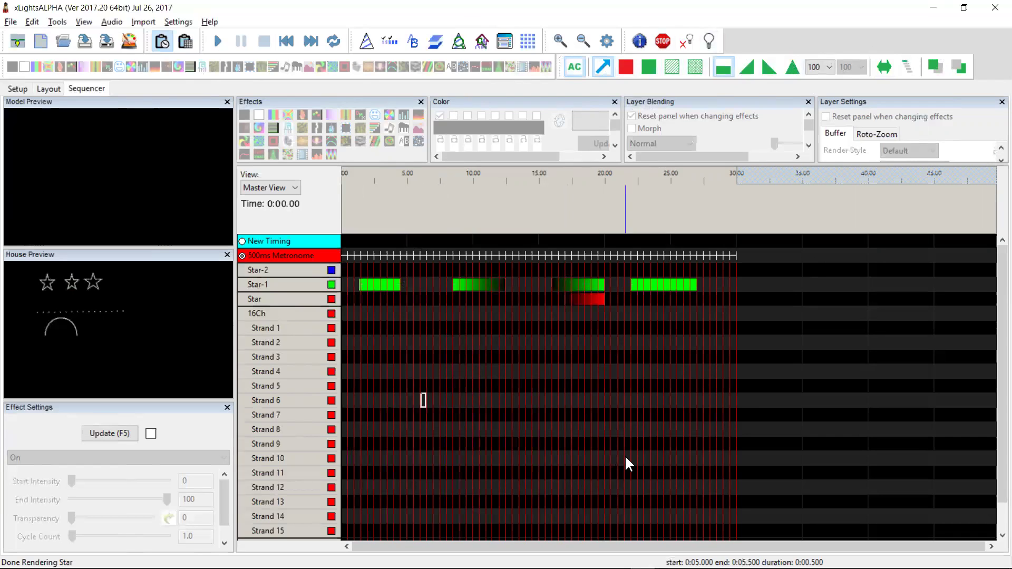
key("Left")
key("Left")
key("Up")
key("Up")
key("Up")
key("Up")
key("Right")
key("Right")
key("Left")
left_click_drag(474, 364, 612, 441)
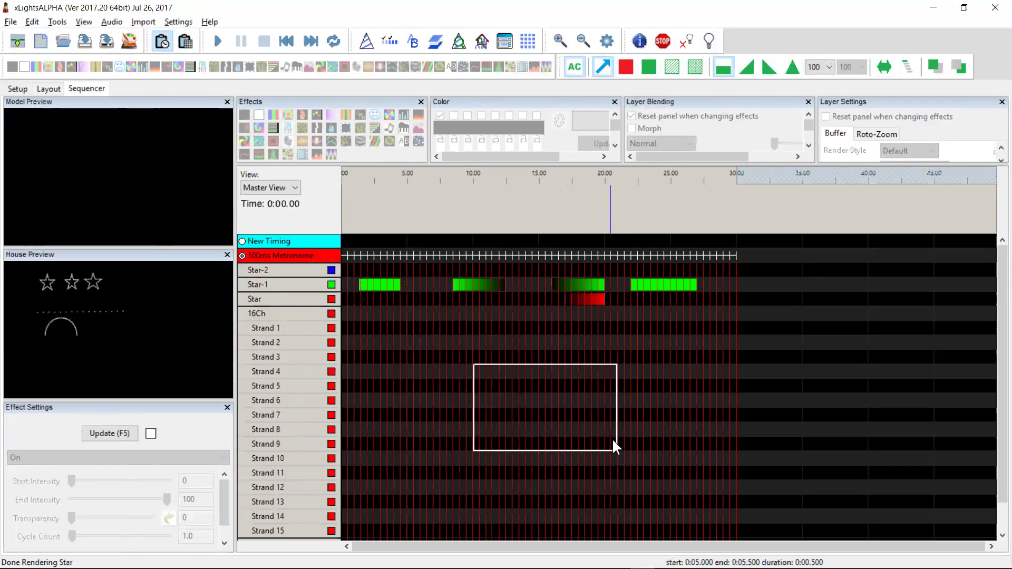
left_click(423, 342)
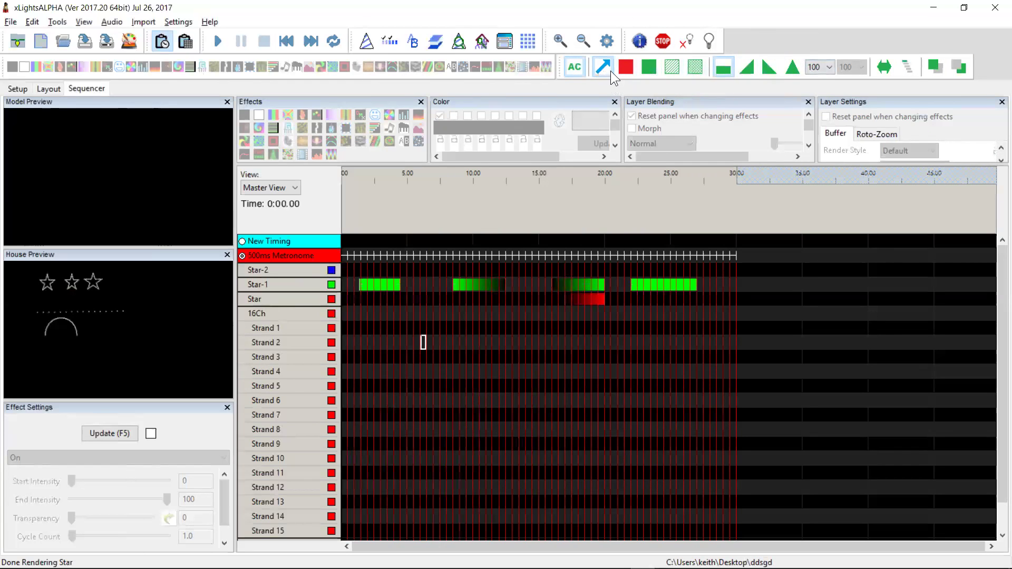
left_click_drag(487, 336, 603, 436)
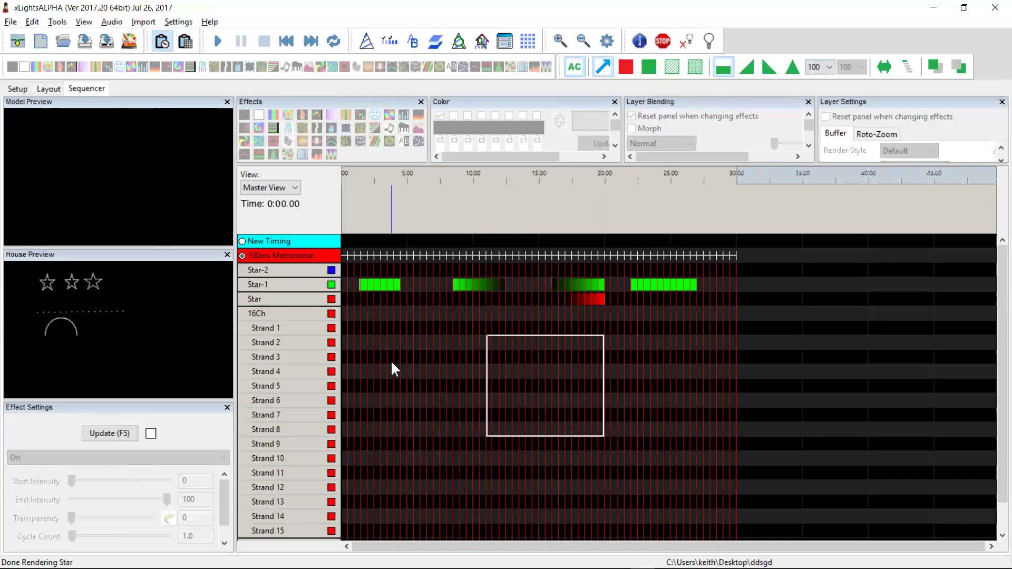
left_click_drag(390, 359, 590, 398)
left_click(599, 343)
key("Right")
key("Right")
key("Right")
key("Right")
key("Right")
key("Right")
key("Right")
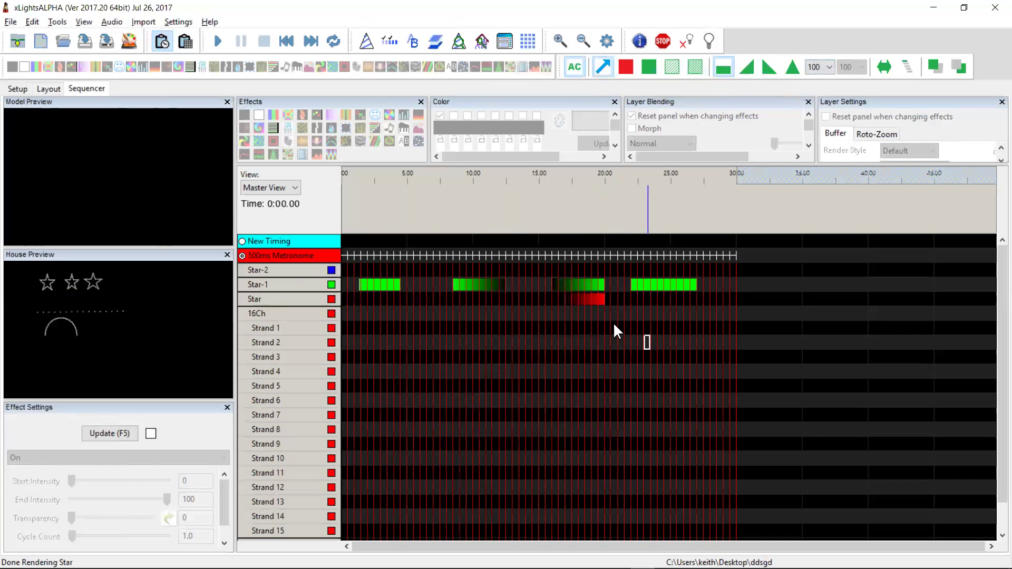
left_click_drag(613, 325, 474, 279)
left_click(622, 397)
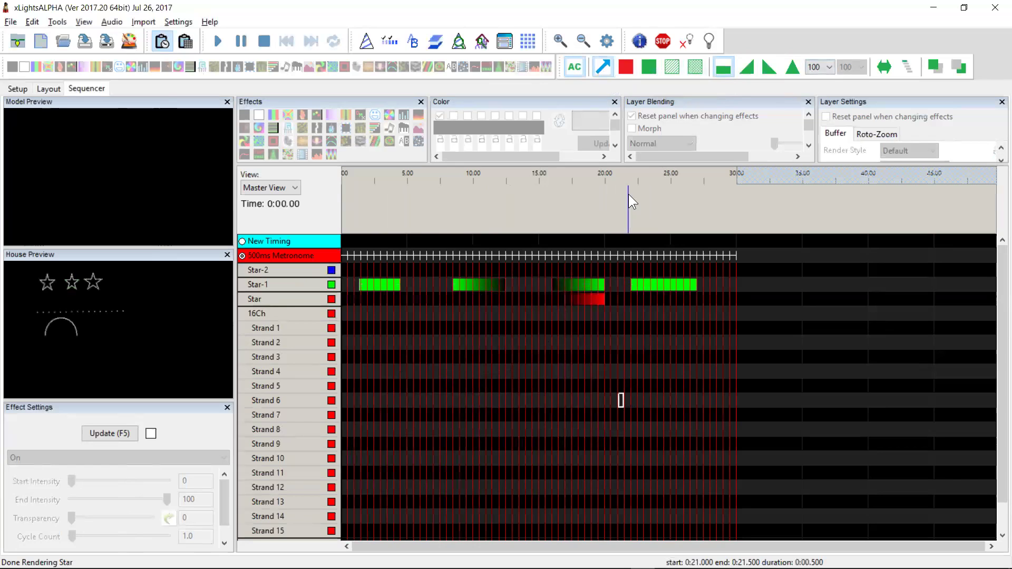
left_click(584, 284)
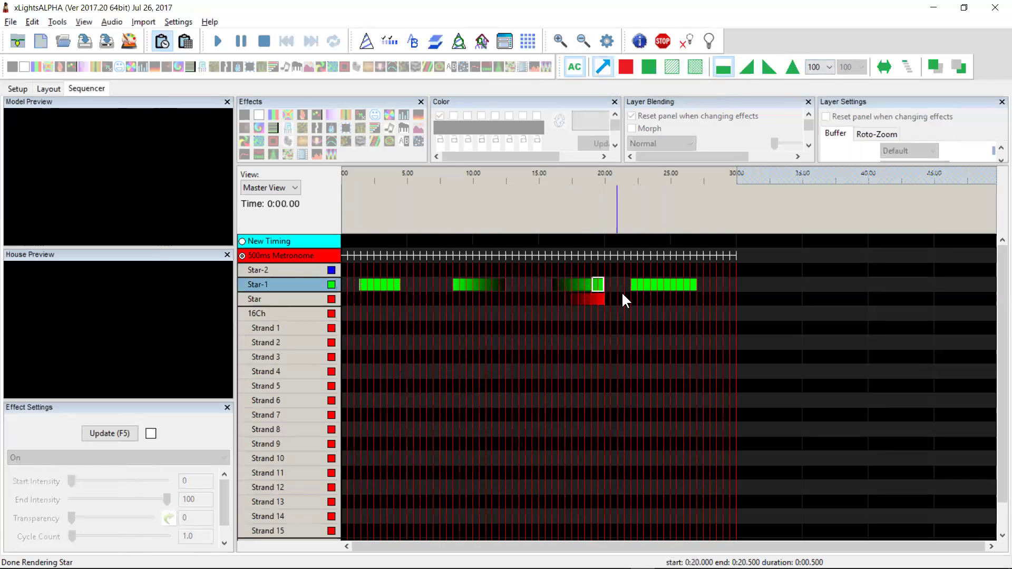
left_click(622, 299)
left_click(694, 282)
left_click_drag(632, 285, 616, 286)
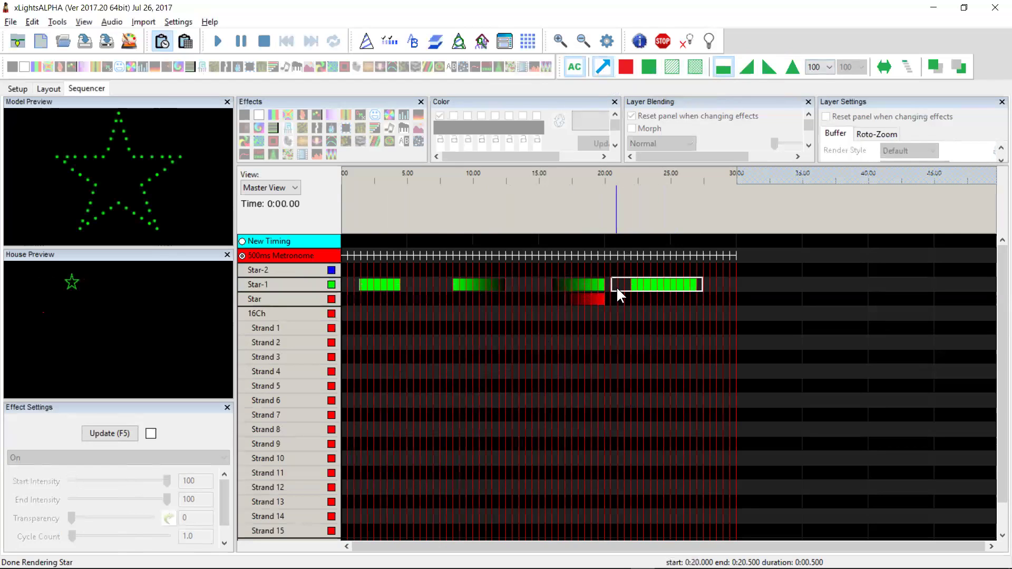
left_click(660, 323)
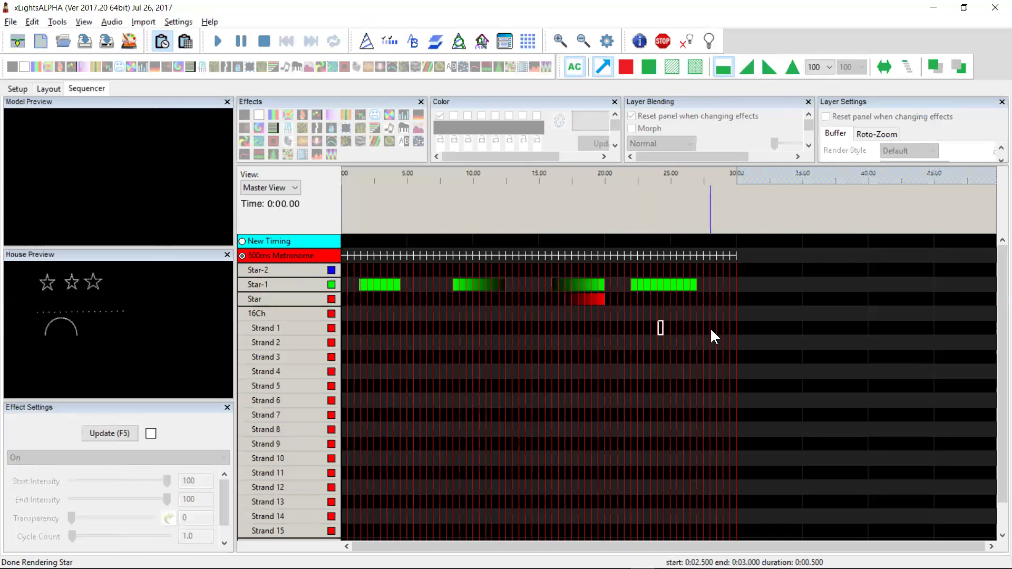
- Turn a cell off, undo a ramp on the 20-second cells, and trim three Star-1 green effects
left_click(624, 70)
left_click_drag(535, 327, 592, 285)
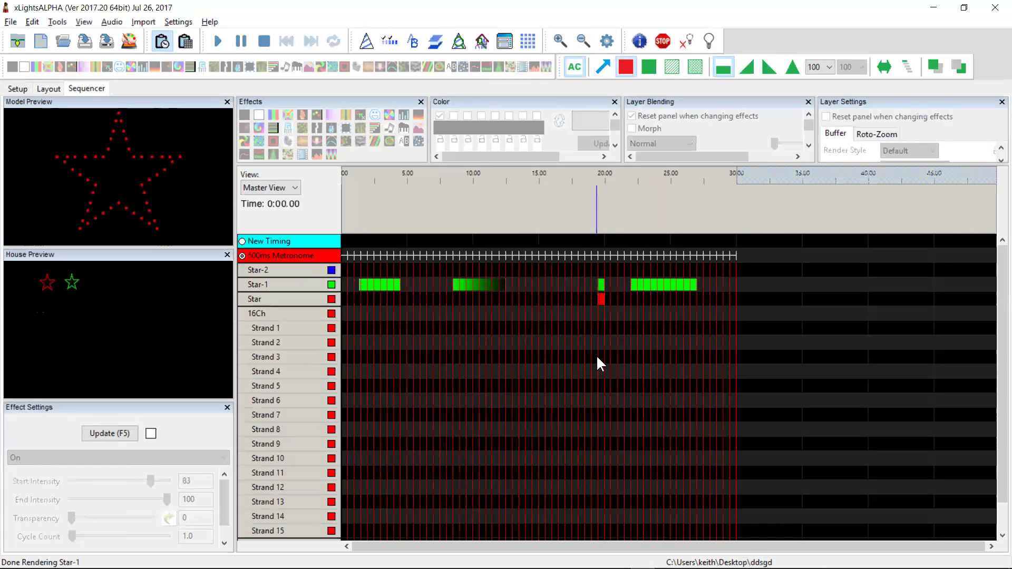
key("ctrl+z")
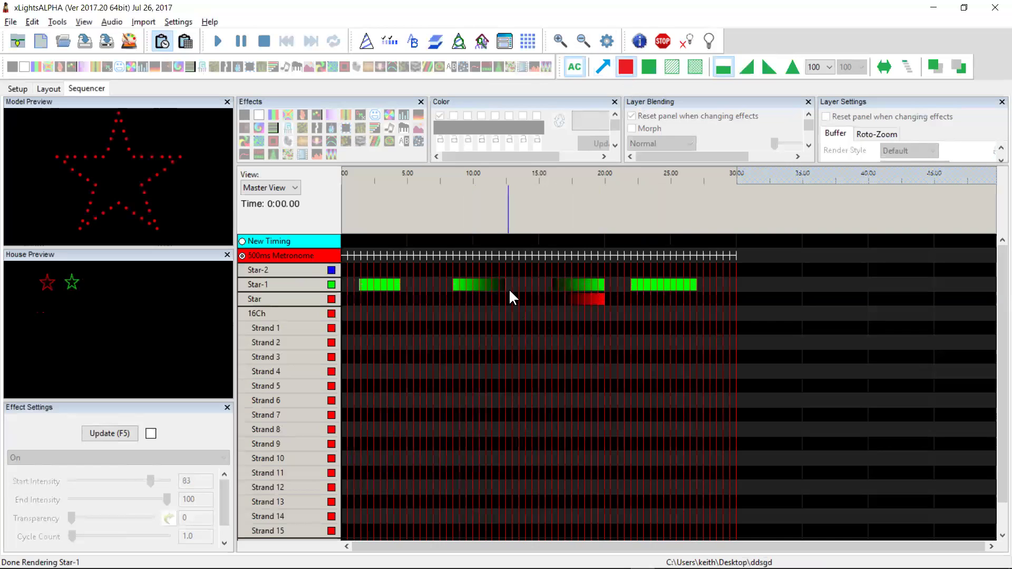
left_click_drag(507, 285, 466, 285)
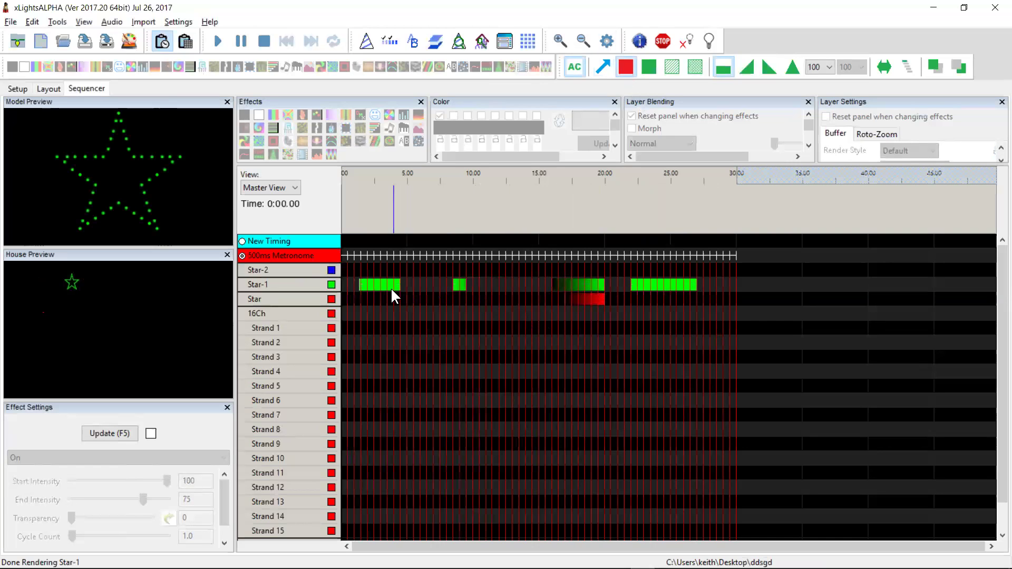
left_click_drag(362, 286, 393, 288)
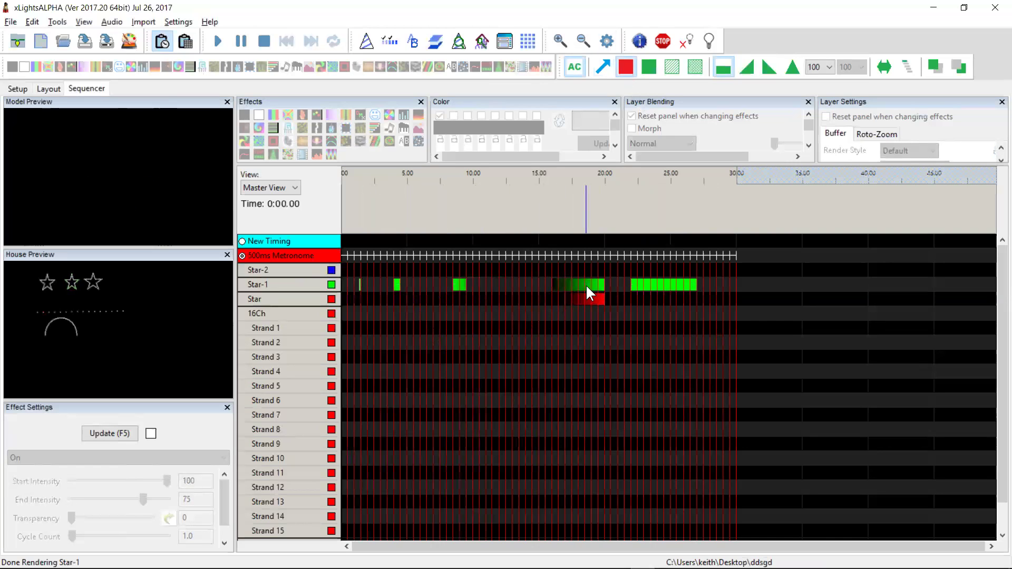
left_click_drag(601, 284, 584, 285)
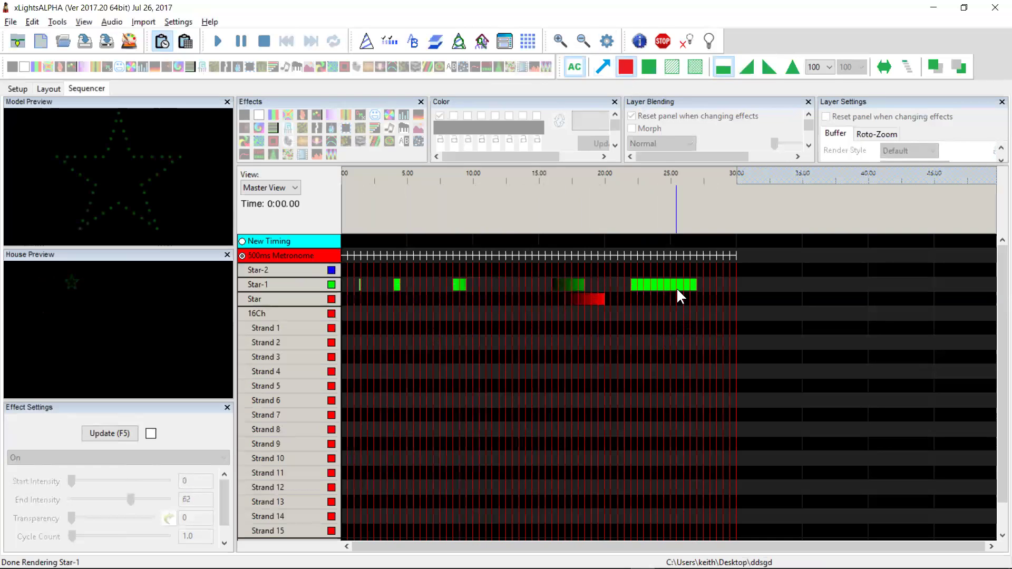
left_click(673, 316)
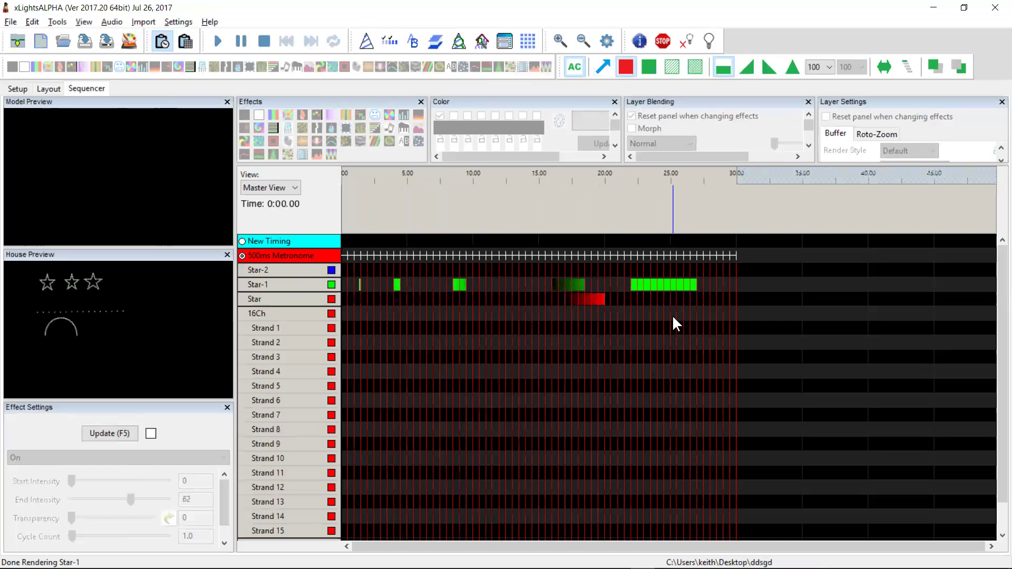
- With the Select tool, delete the green Star-1 effect near 24 seconds
left_click(602, 67)
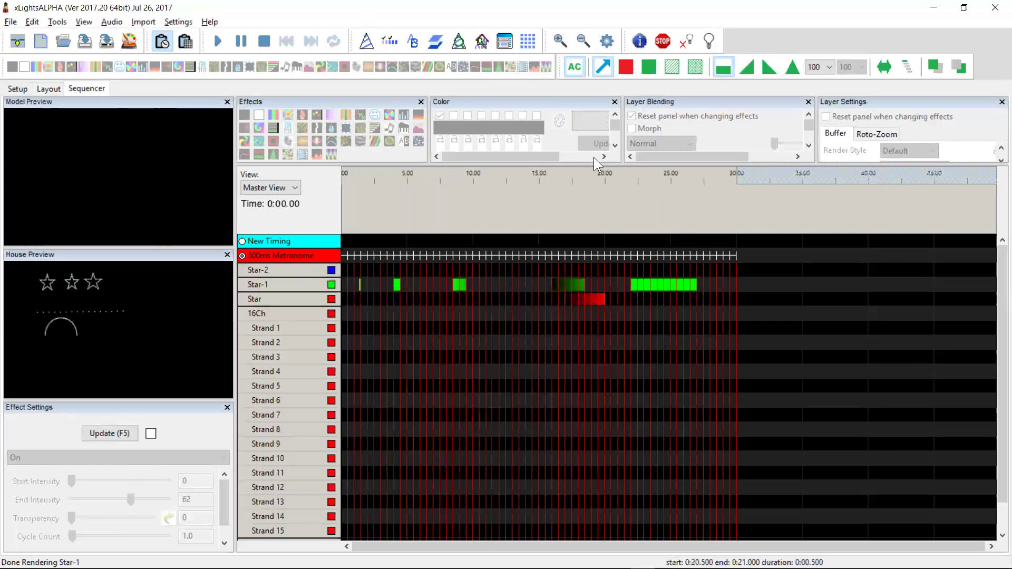
left_click(561, 299)
key("Right")
key("Right")
key("Right")
key("Right")
key("Right")
key("Right")
key("Right")
key("Right")
key("Right")
key("Right")
key("Delete")
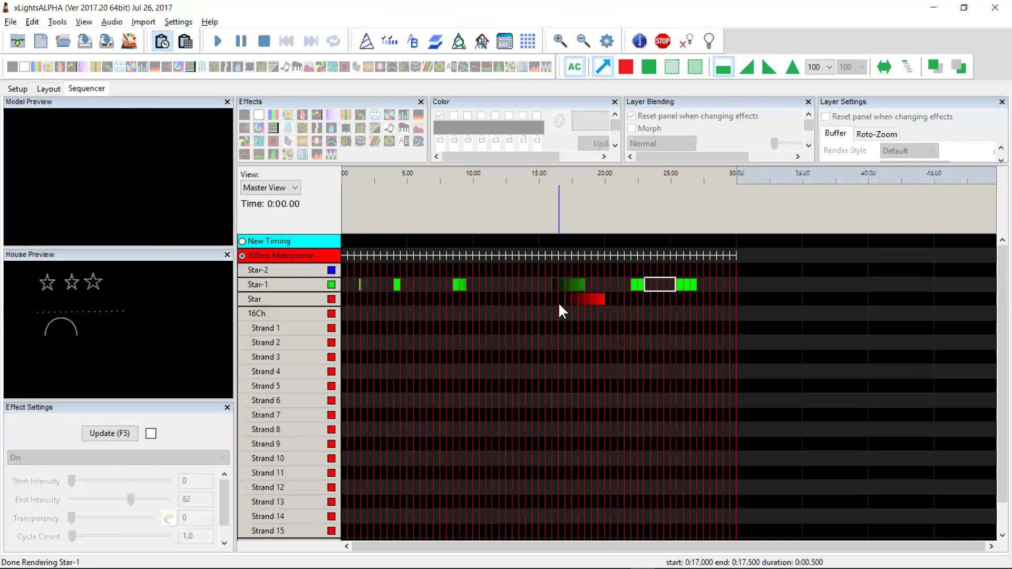
left_click(625, 66)
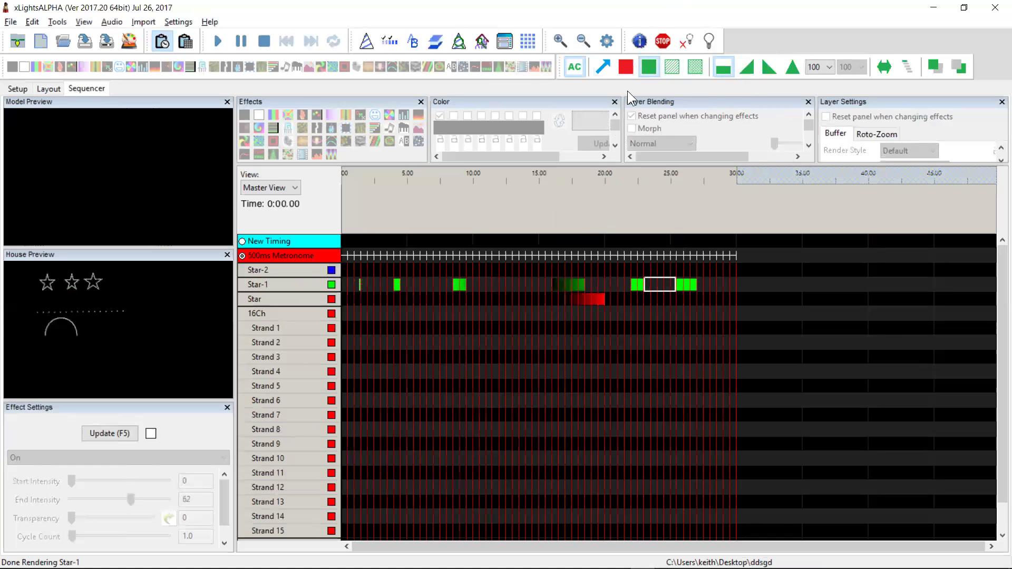
- Paint an On effect on Strand 2 from about 11–19 s, then set new-effect intensity to 33
left_click(648, 67)
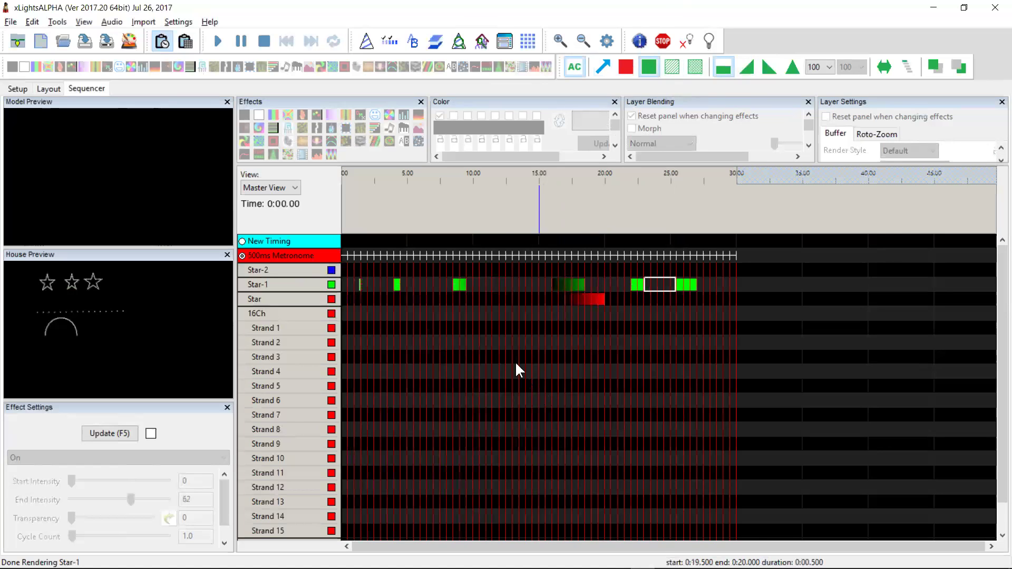
left_click_drag(497, 348, 591, 343)
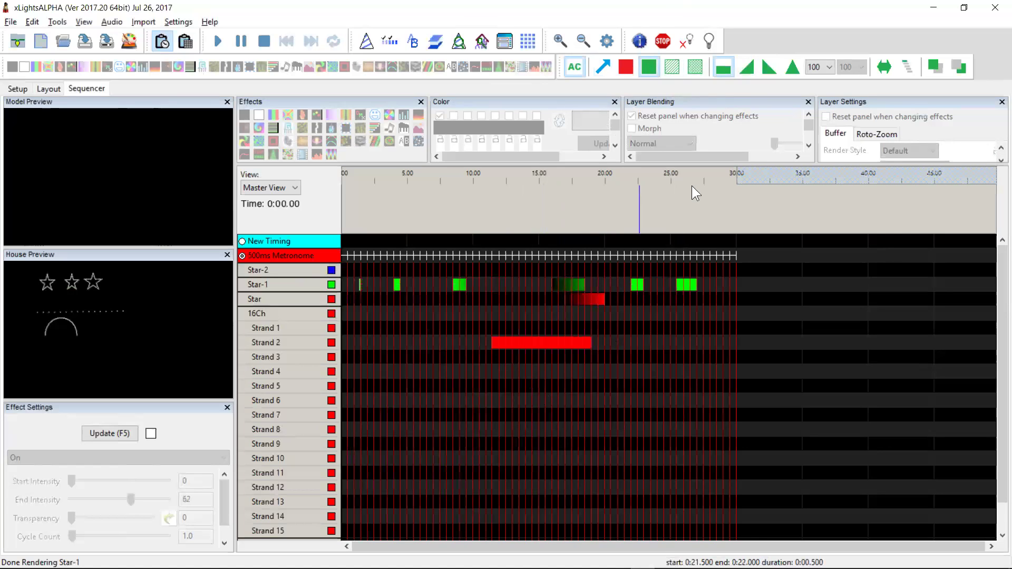
left_click(723, 67)
left_click(828, 68)
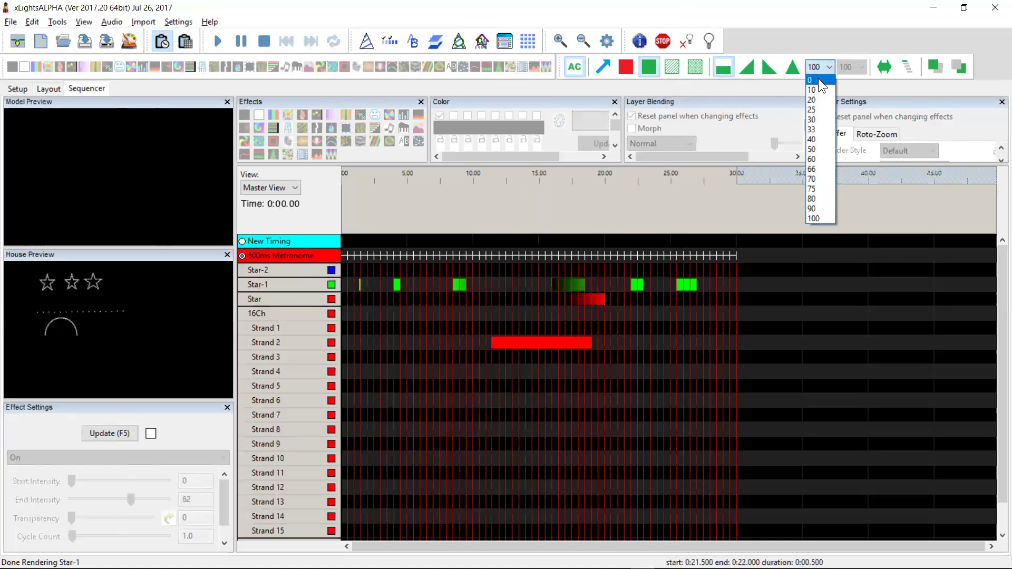
left_click(817, 129)
- Paint dim red 33% effects over Star and Strands 1–9 to about 24 s, then restore intensity to 100
left_click_drag(562, 382, 647, 357)
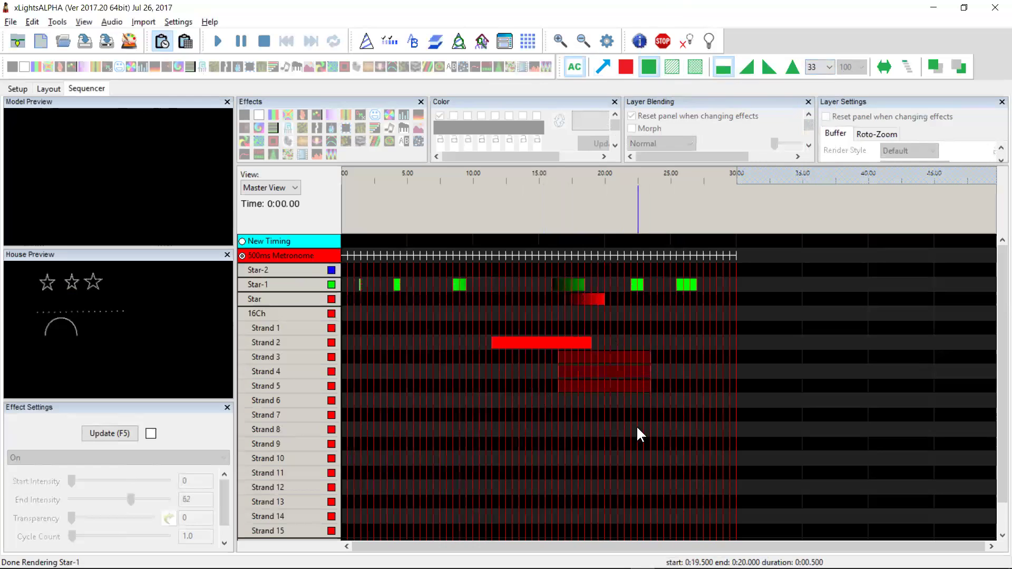
left_click_drag(468, 436, 522, 382)
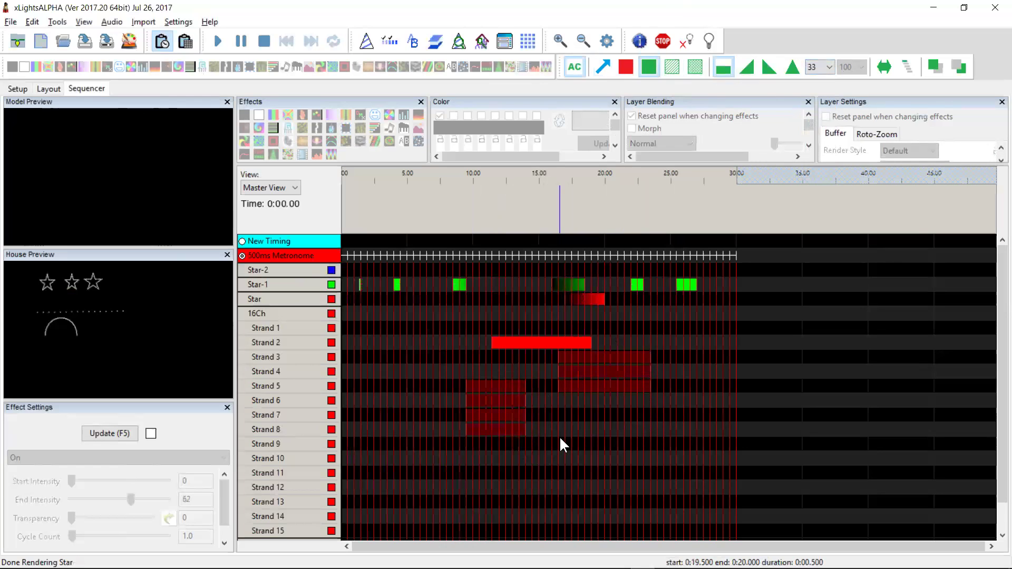
left_click_drag(559, 451, 606, 327)
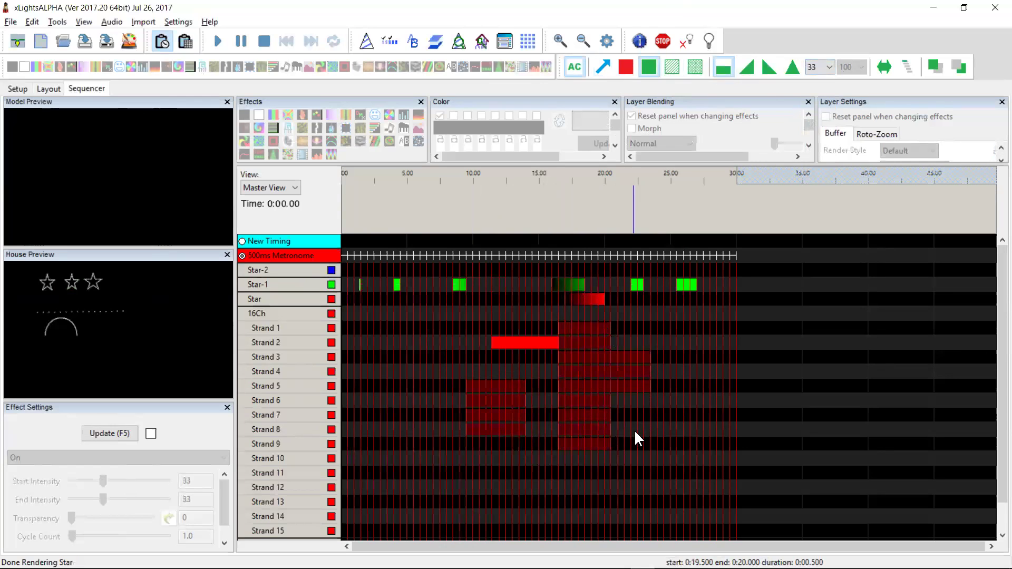
left_click_drag(642, 436, 514, 374)
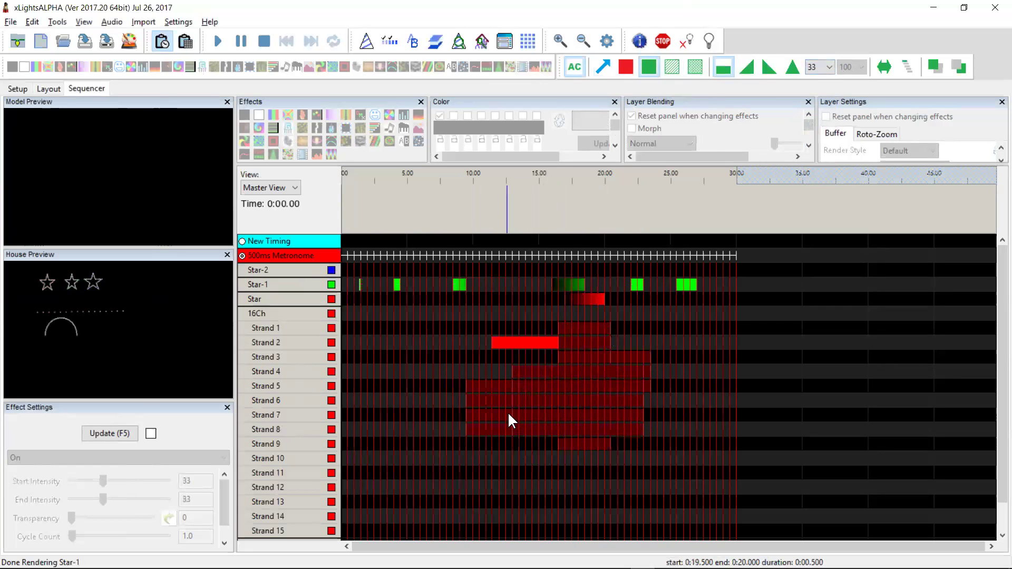
left_click_drag(507, 412, 564, 298)
left_click_drag(469, 418, 518, 293)
left_click(554, 415)
left_click_drag(640, 339, 650, 322)
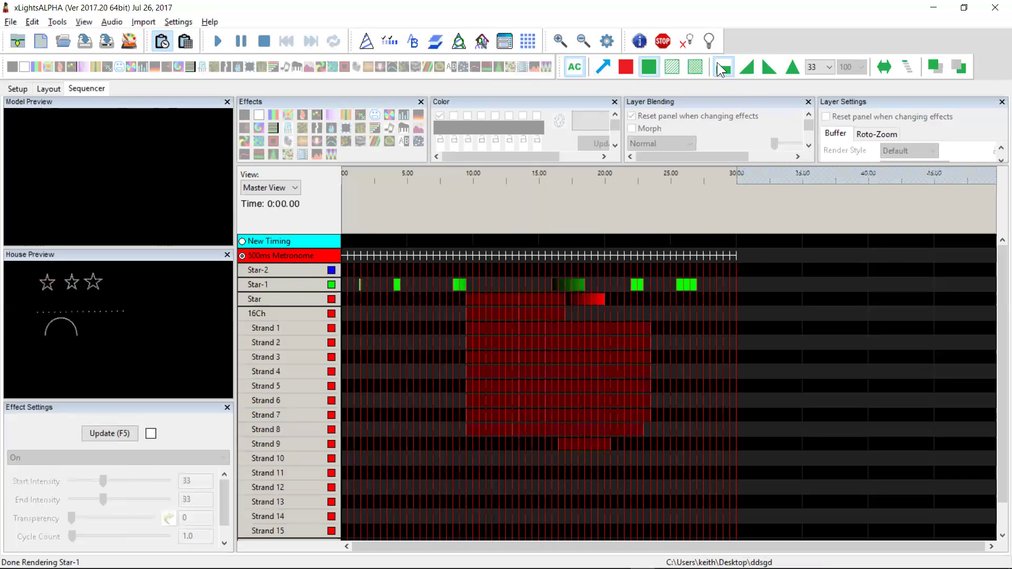
left_click(827, 68)
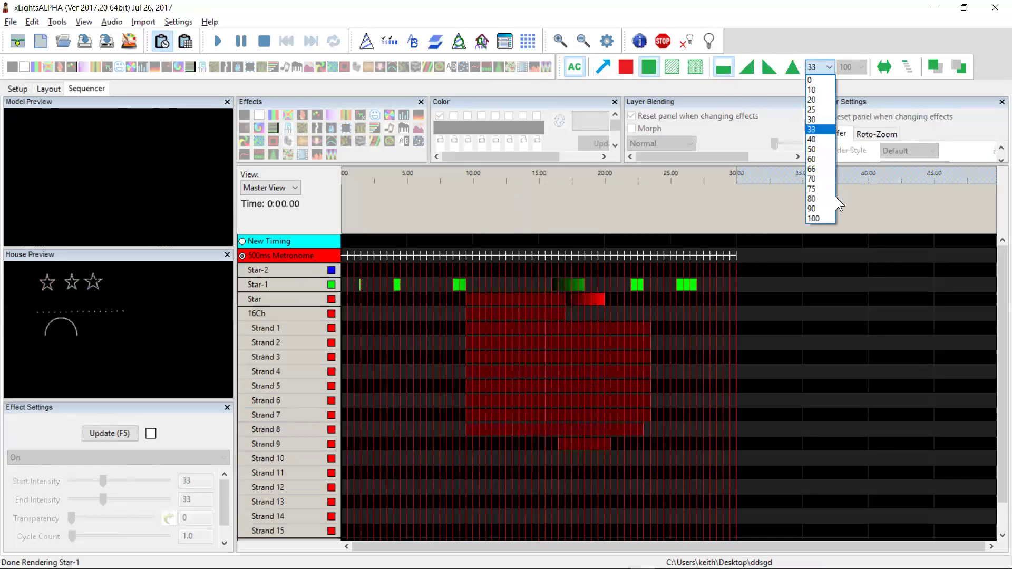
left_click(822, 216)
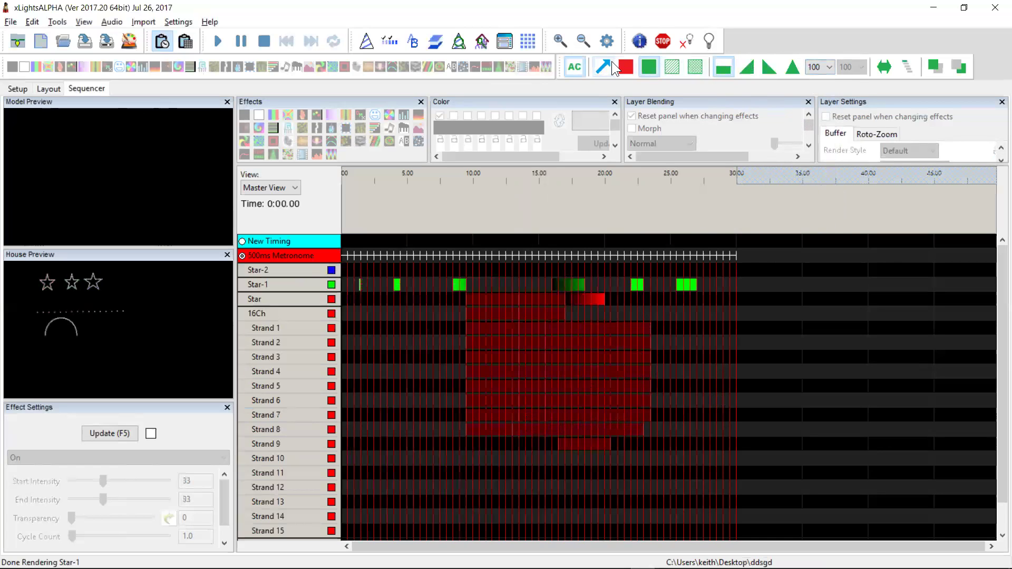
- Paint red 0-to-100 fade-in ramps across Strands 2–6
left_click(747, 62)
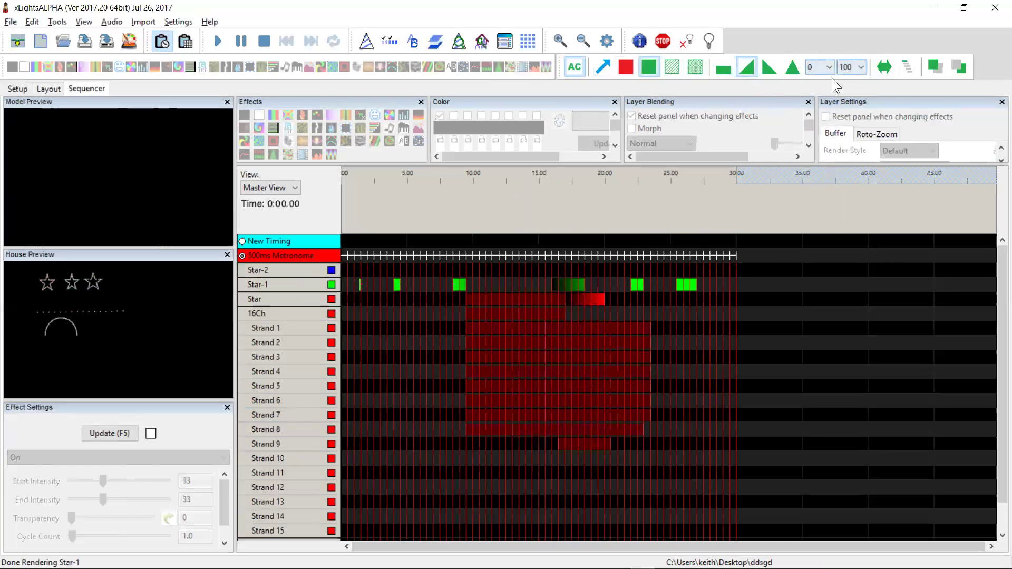
left_click(438, 400)
left_click_drag(581, 369, 647, 344)
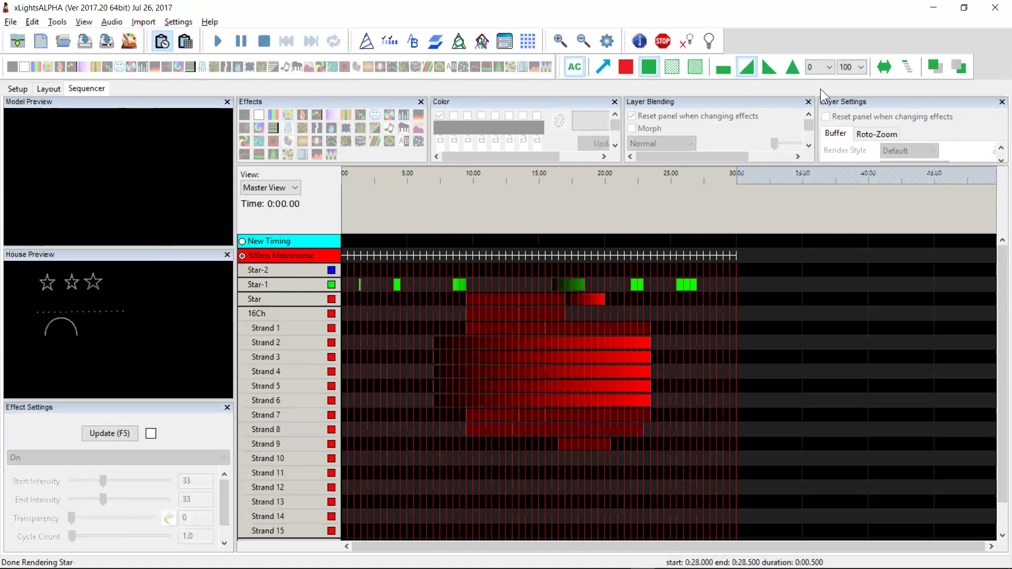
- Paint 0-to-50 fade-in ramps across Strands 7–10, then set the ramp end back to 100
left_click(857, 68)
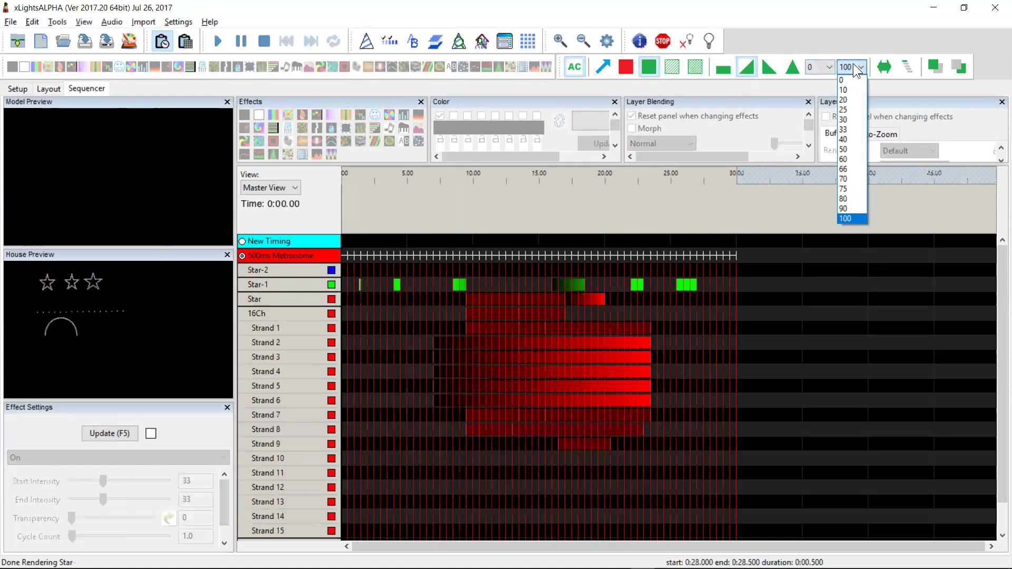
left_click(858, 150)
left_click_drag(434, 465, 519, 406)
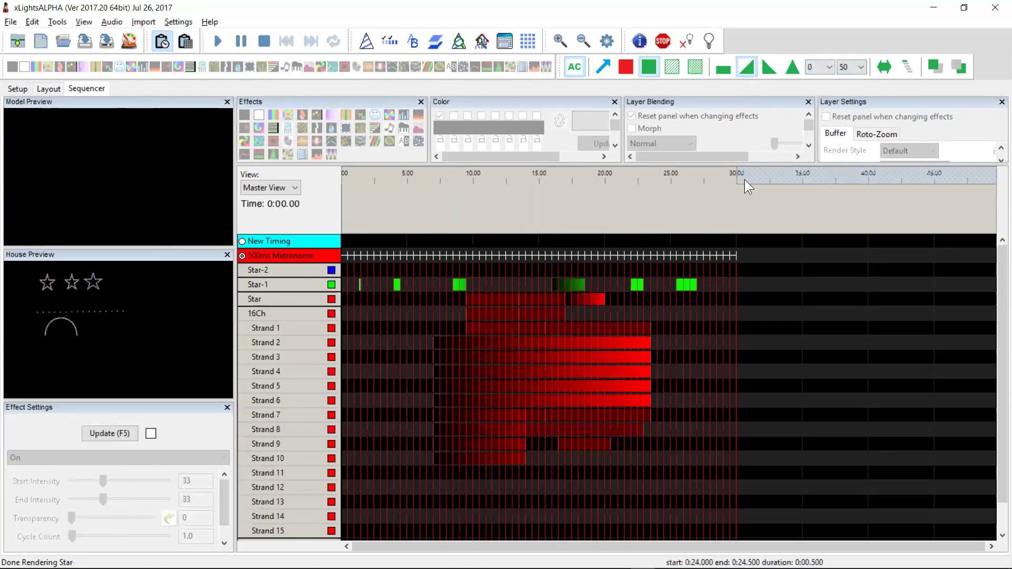
left_click(857, 68)
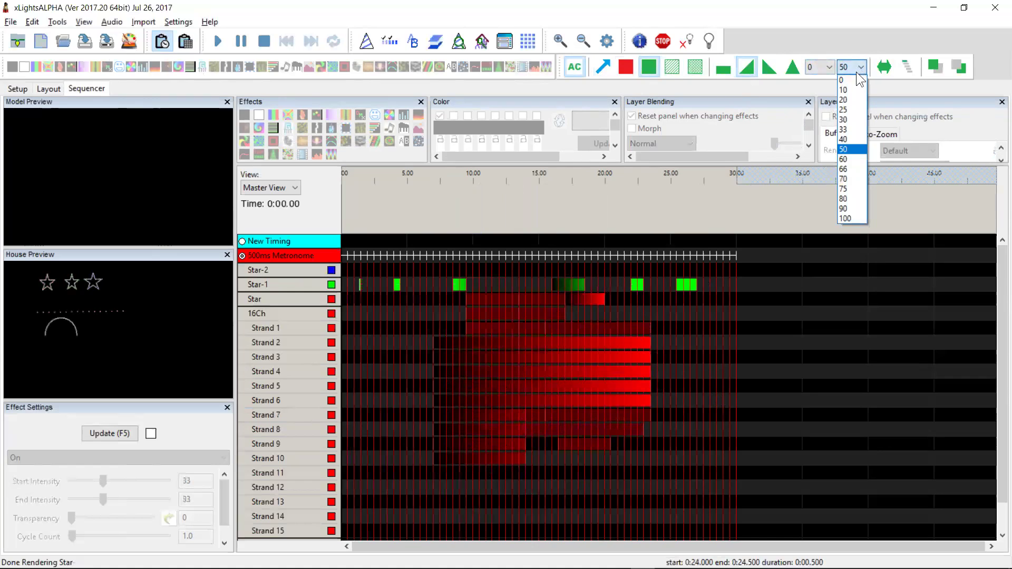
left_click(856, 219)
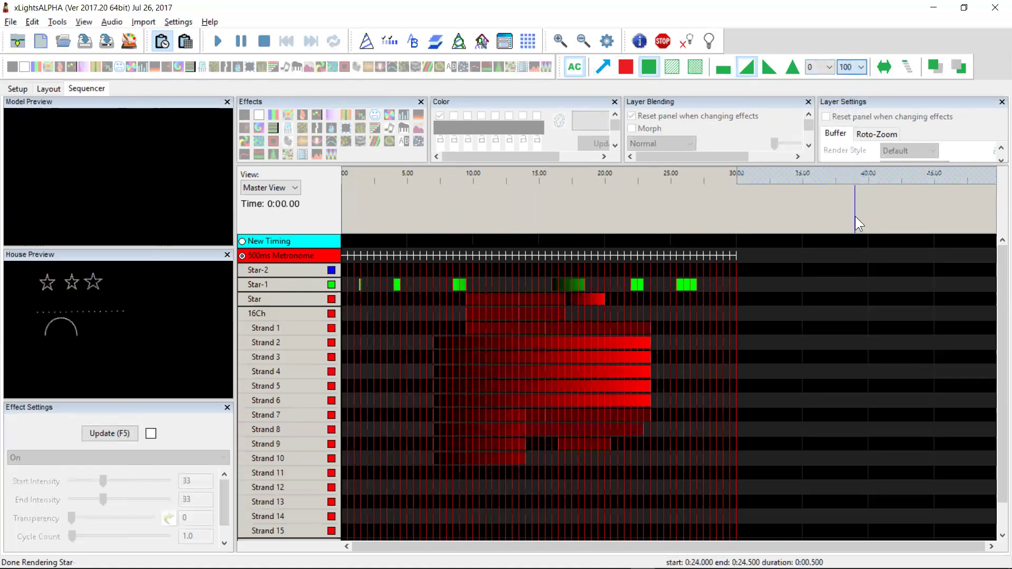
- Paint ramp-down fades across Strands 4–10 and rise-and-fall ramps across Strands 2–9
left_click(768, 67)
left_click_drag(538, 464, 663, 371)
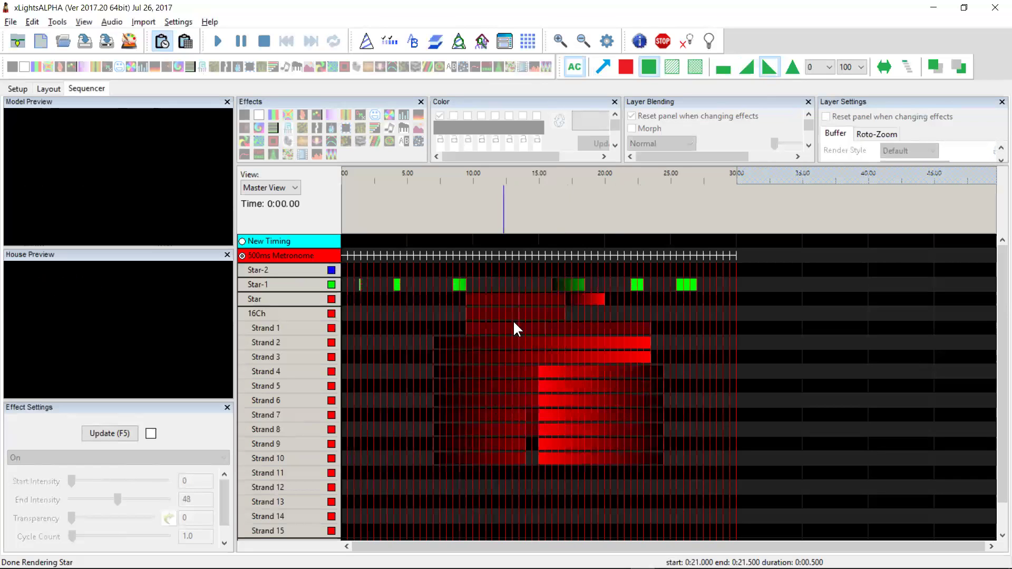
left_click(792, 67)
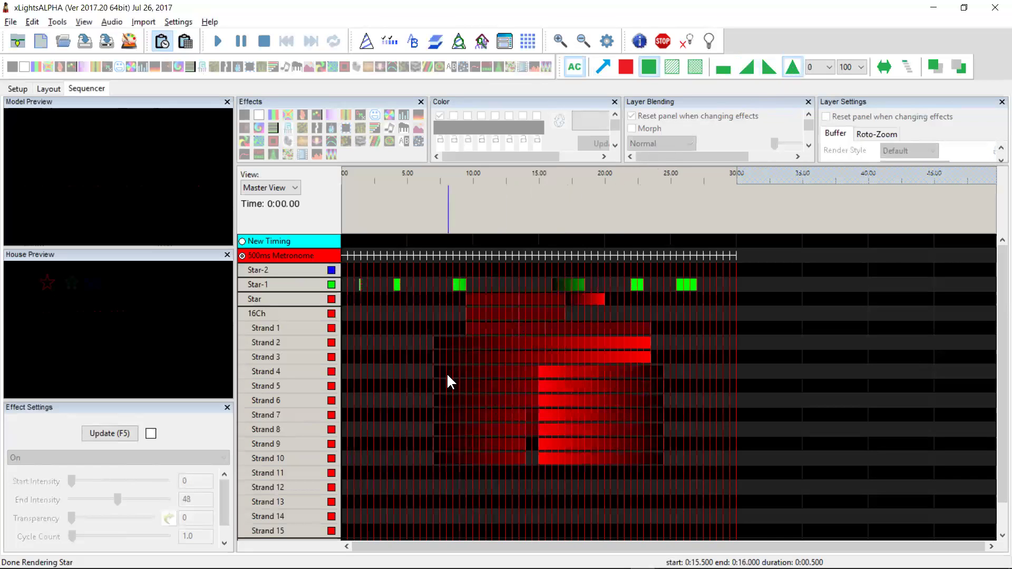
left_click_drag(402, 435, 704, 325)
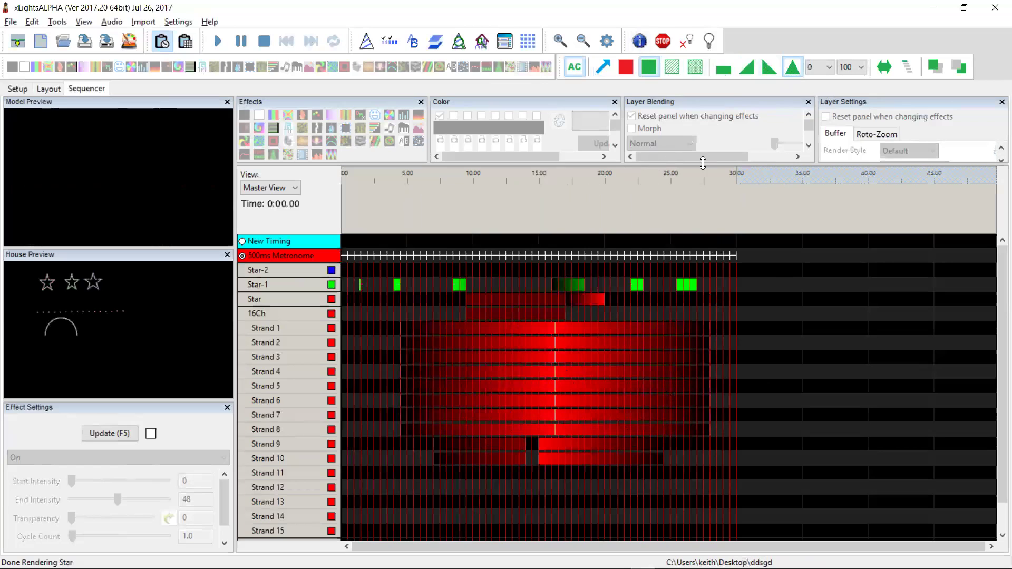
- Switch to selection mode and select effects from 16Ch to Strand 4 and across Strands 8–12
left_click(604, 68)
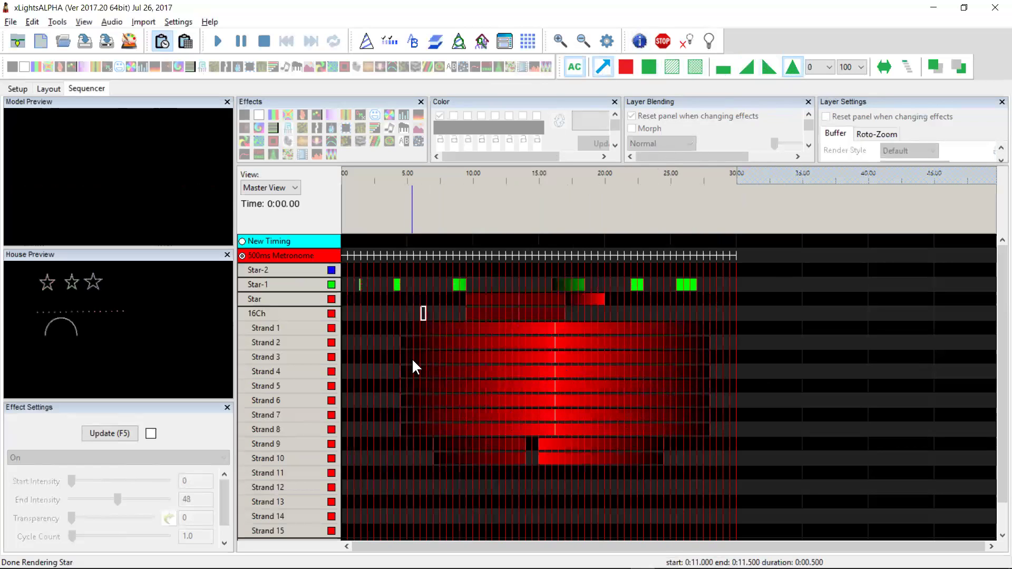
left_click_drag(425, 364, 518, 378)
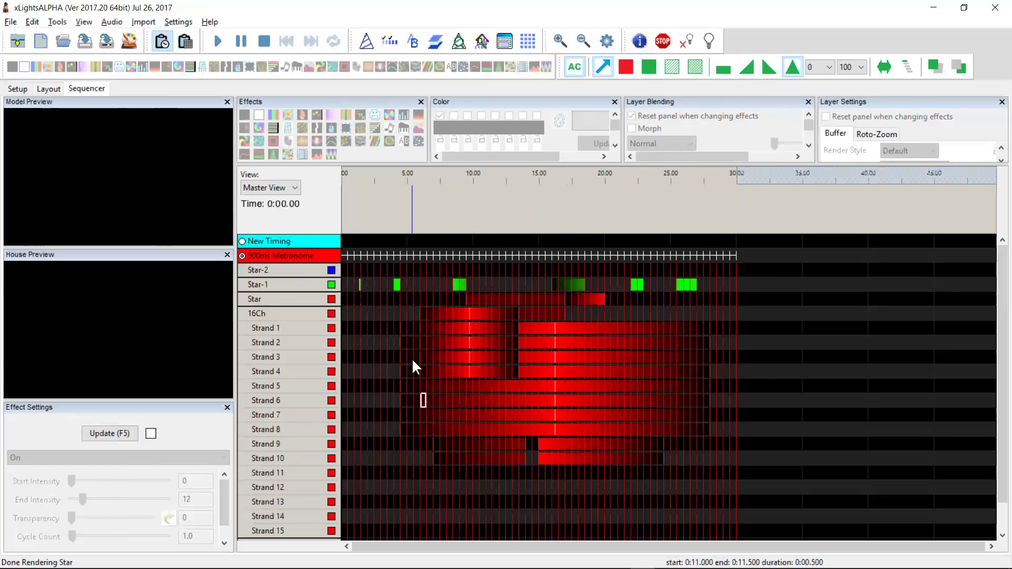
mouse_move(423, 472)
left_mouse_down()
mouse_move(425, 429)
mouse_move(505, 424)
mouse_move(502, 337)
mouse_move(453, 337)
left_mouse_up()
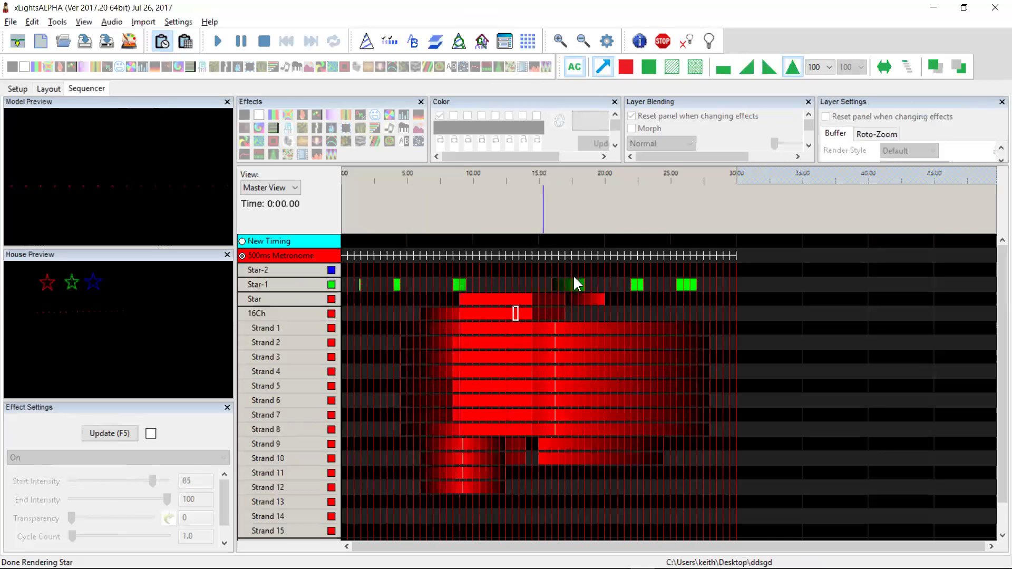
- Apply Shimmer across Strands 4–10, running from about 17 to 29 s
left_click(648, 66)
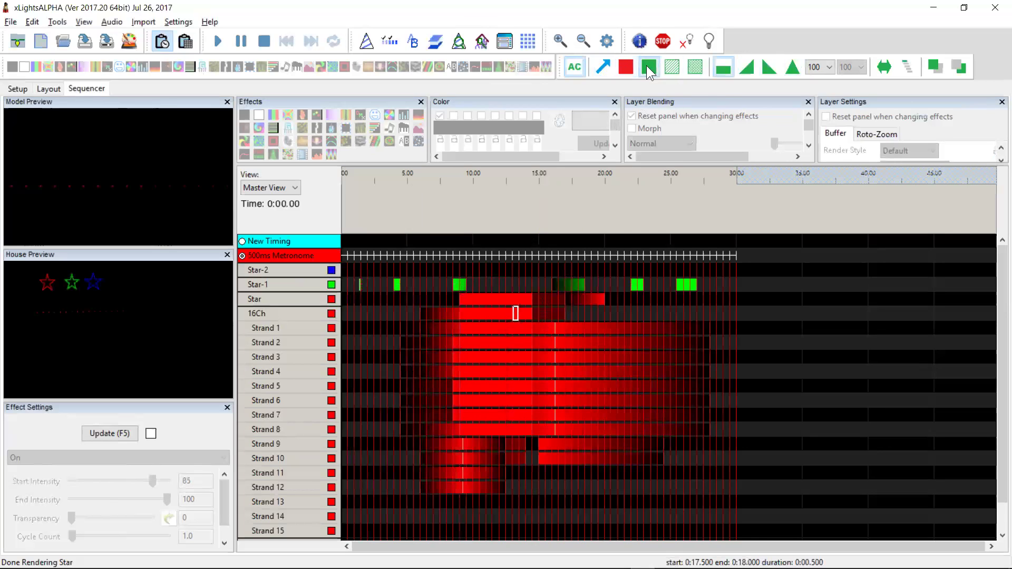
left_click(673, 68)
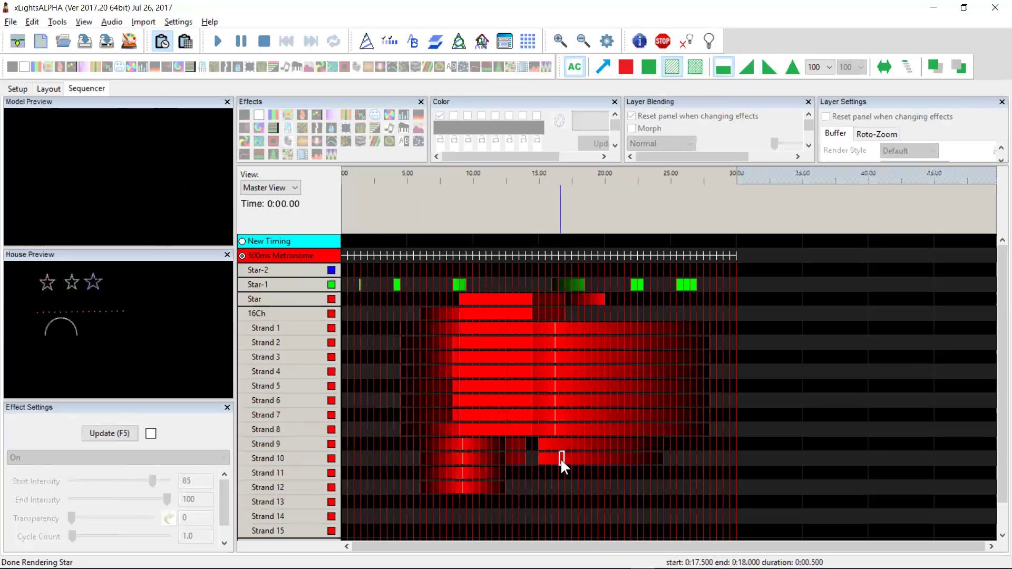
left_click_drag(560, 458, 719, 362)
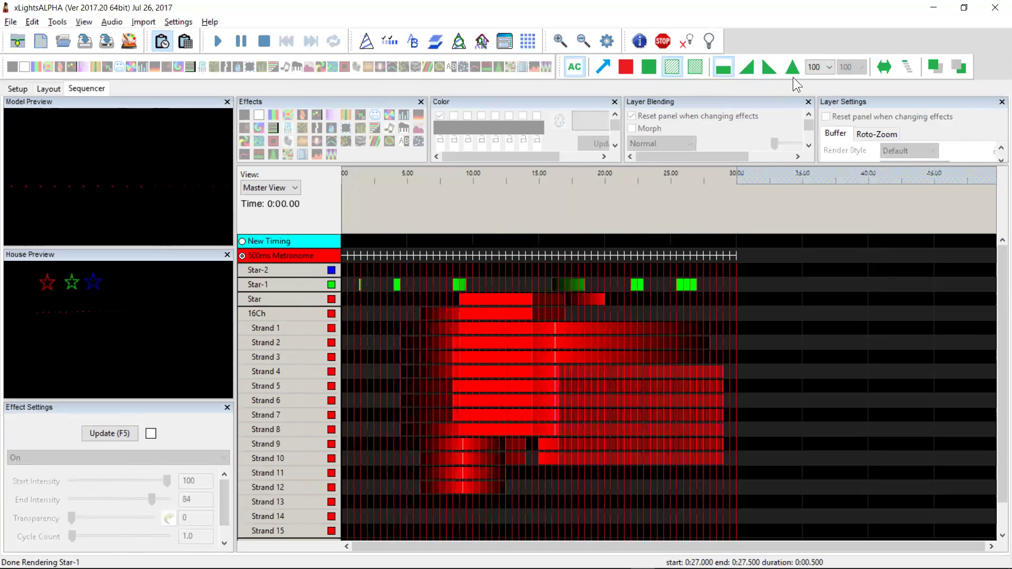
- Apply Twinkle across Strands 5–10 from about 18 to 26 s
left_click(692, 69)
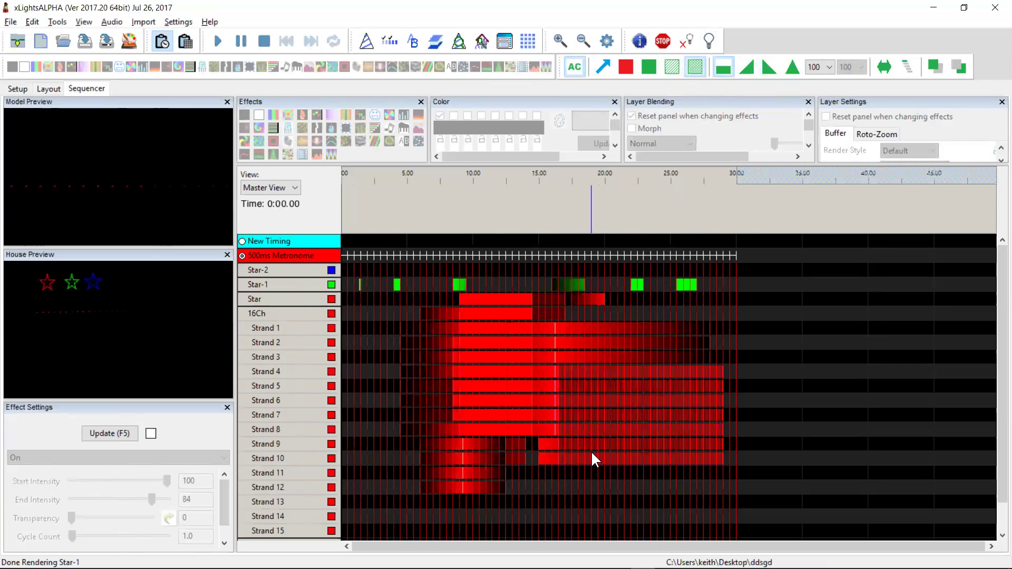
left_click_drag(579, 464, 688, 388)
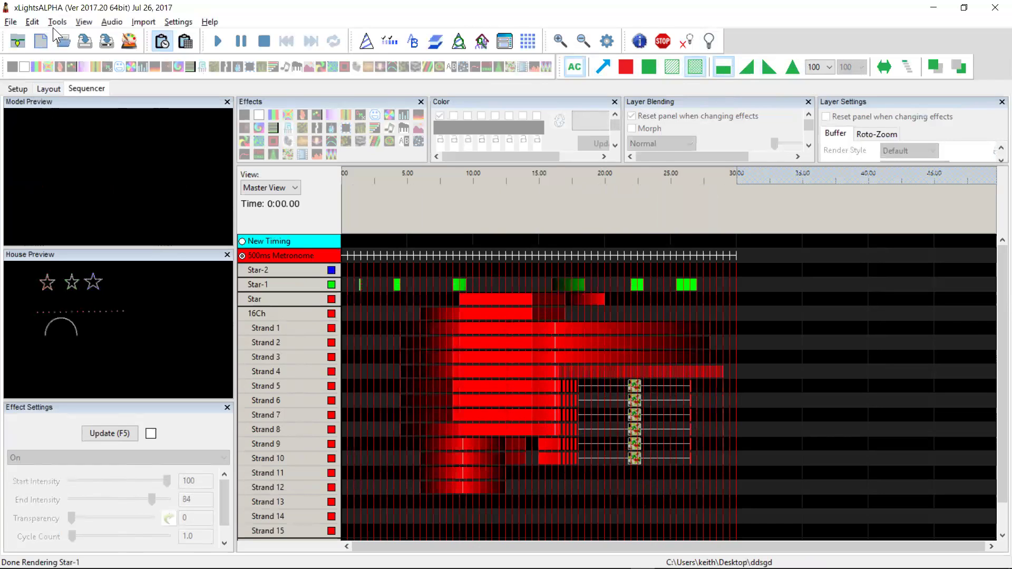
left_click(83, 22)
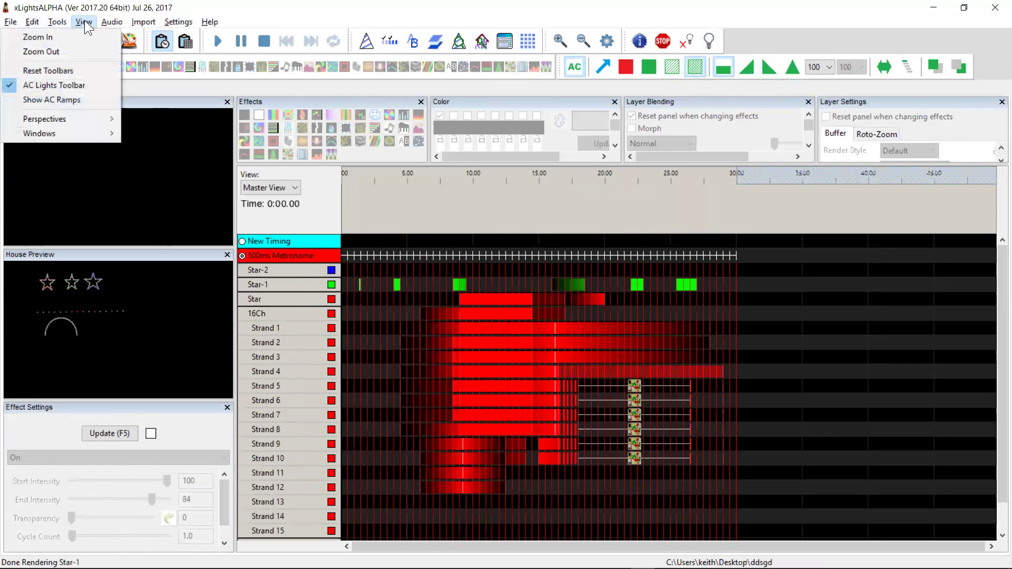
left_click(74, 99)
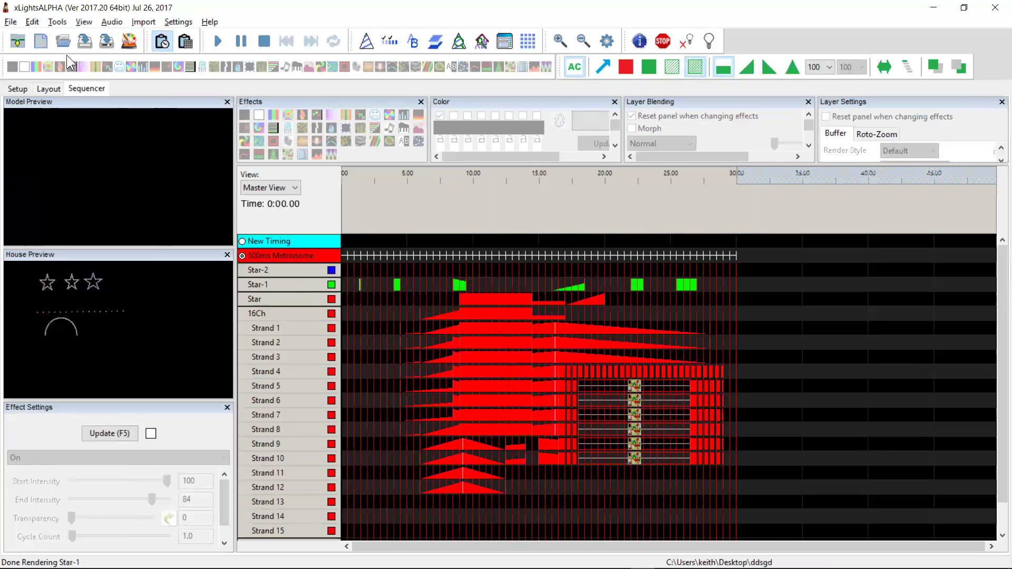
left_click(55, 22)
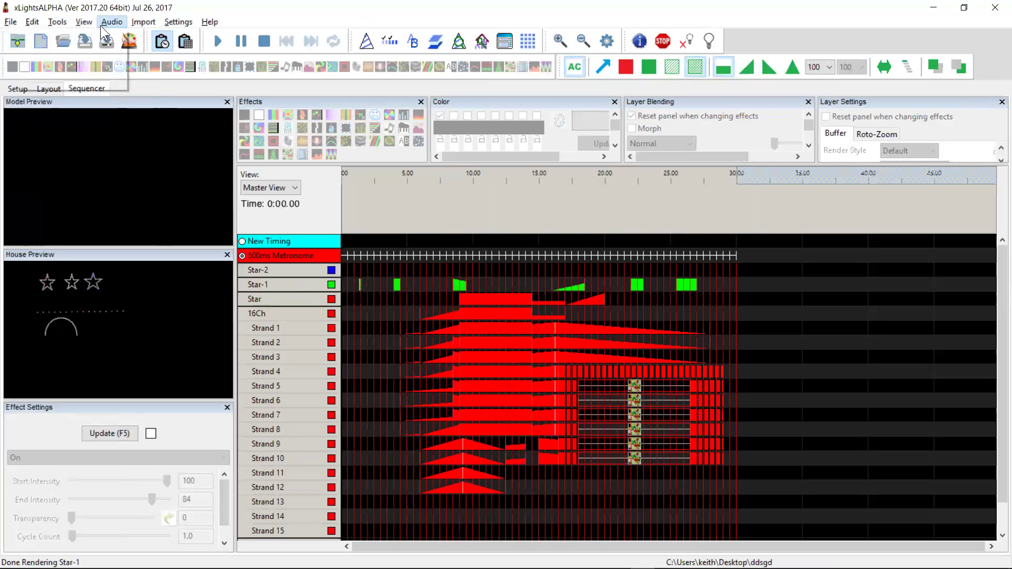
left_click(84, 22)
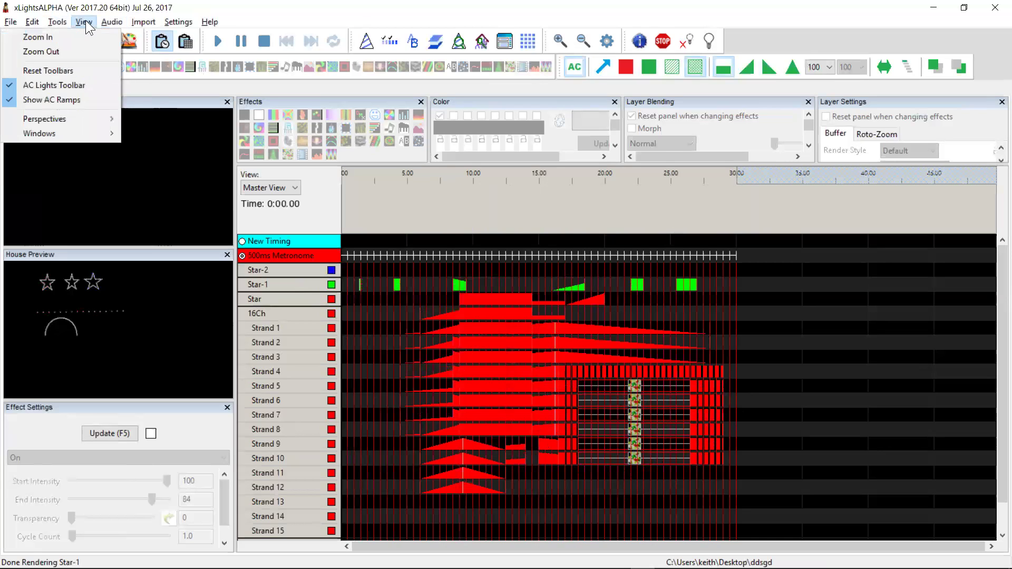
left_click(73, 98)
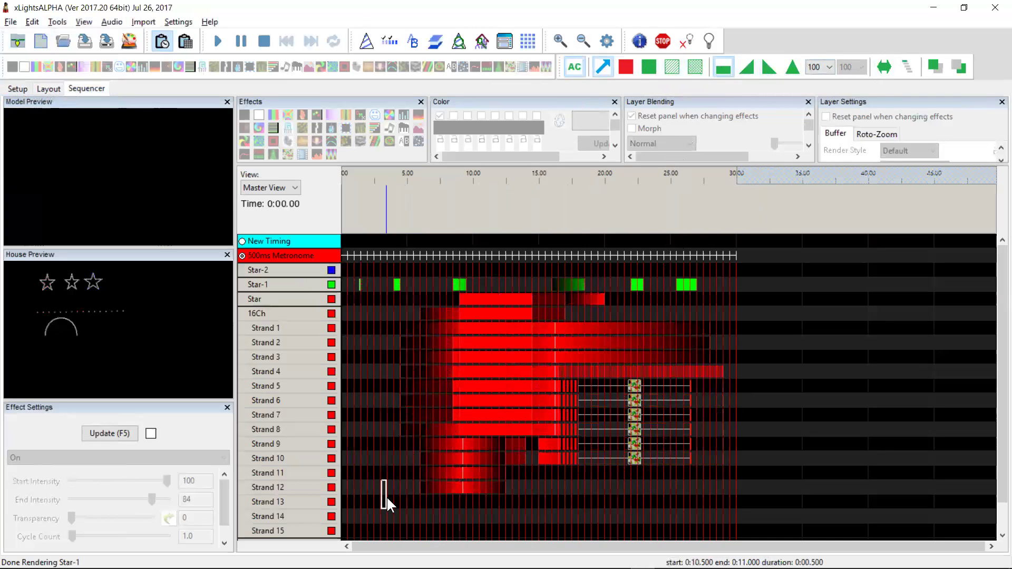
- Select most of the 16Ch strand area, exit AC mode, and select all effects
left_click_drag(386, 481, 735, 306)
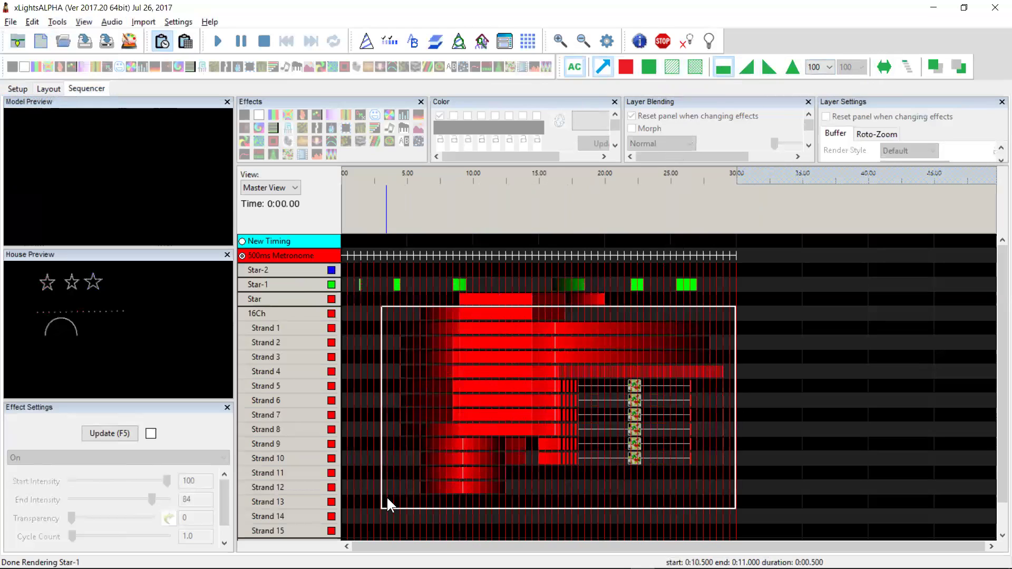
left_click_drag(388, 499, 387, 499)
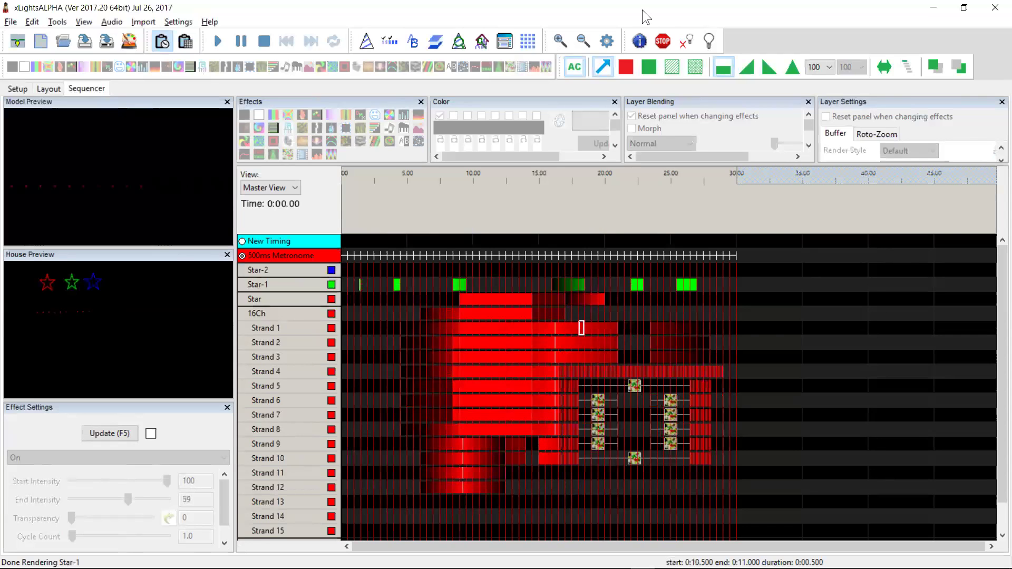
left_click(574, 66)
key("ctrl+a")
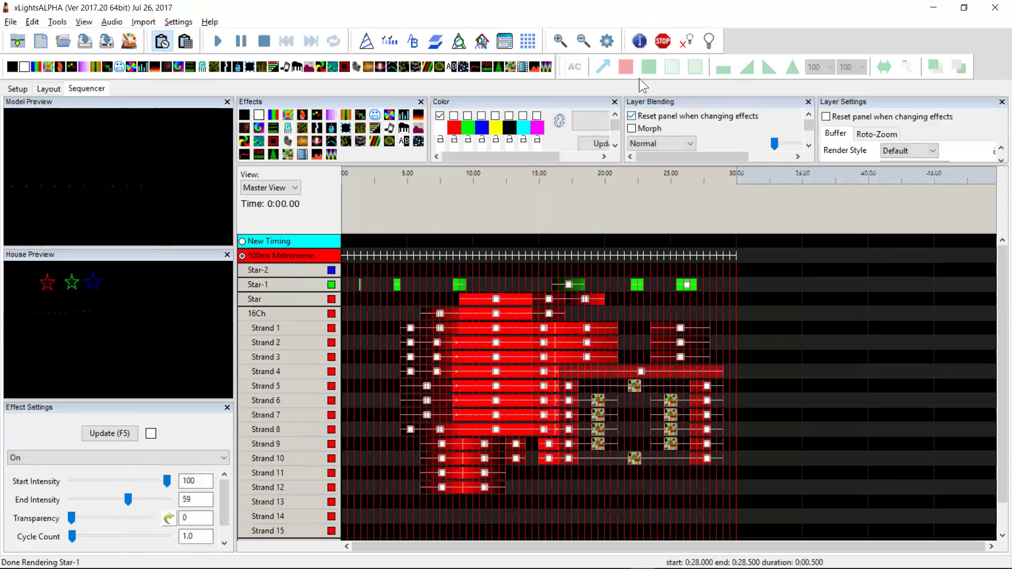
- Turn AC editing mode back on with the AC toggle
left_click(576, 66)
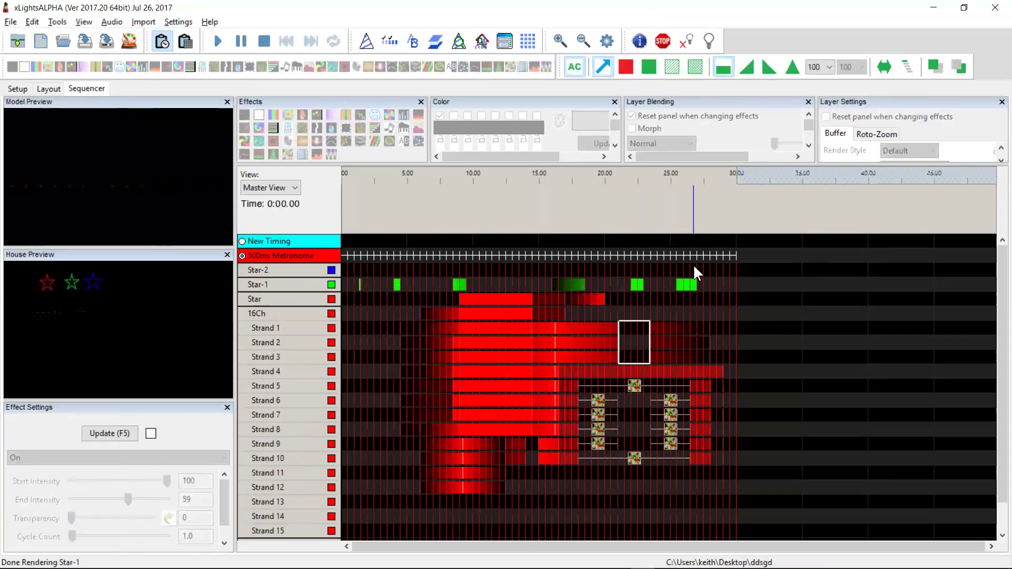
- Fill the Strands 1–3 gap with On and move the grid selection down to Strand 12
key("o")
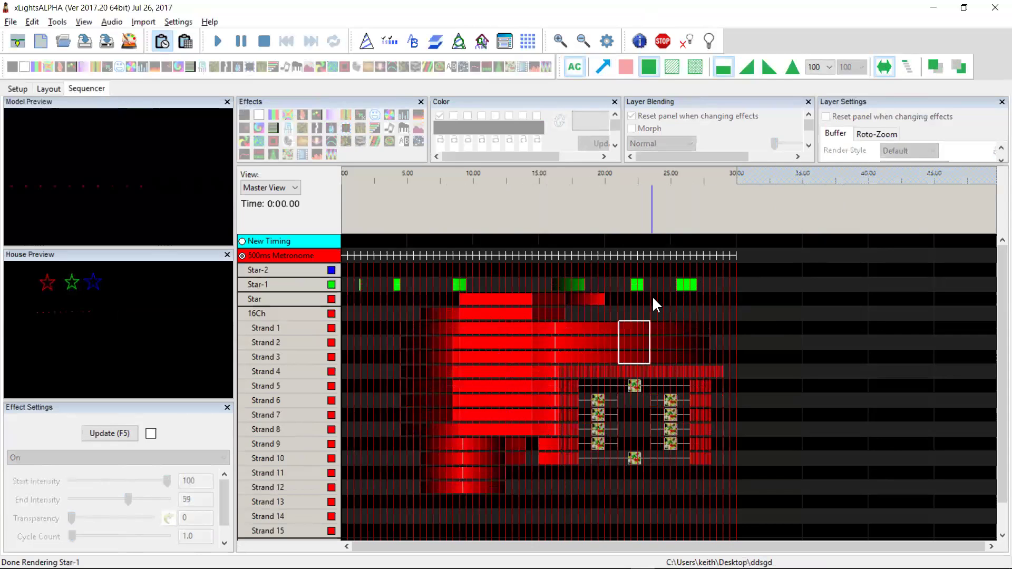
key("ctrl+z")
key("ctrl+z")
key("Left")
key("Left")
key("Left")
key("Left")
key("Left")
key("Left")
key("Left")
key("Right")
key("Right")
key("Right")
key("Down")
key("Down")
key("Down")
key("Down")
key("Down")
key("Down")
key("Down")
key("Down")
key("Down")
key("Up")
- Extend the selection over Strands 9–12, then over the Twinkle ring centre on Strands 5–10
key("shift+Right")
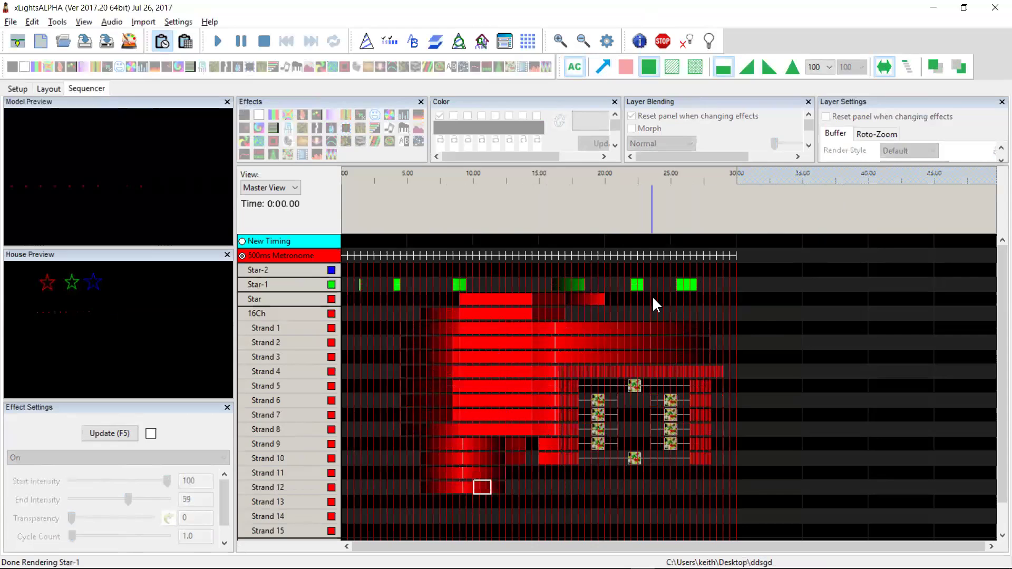
key("shift+Right")
key("shift+Right")
key("shift+Right")
key("shift+Right")
key("shift+Right")
key("shift+Up")
key("shift+Up")
key("shift+Up")
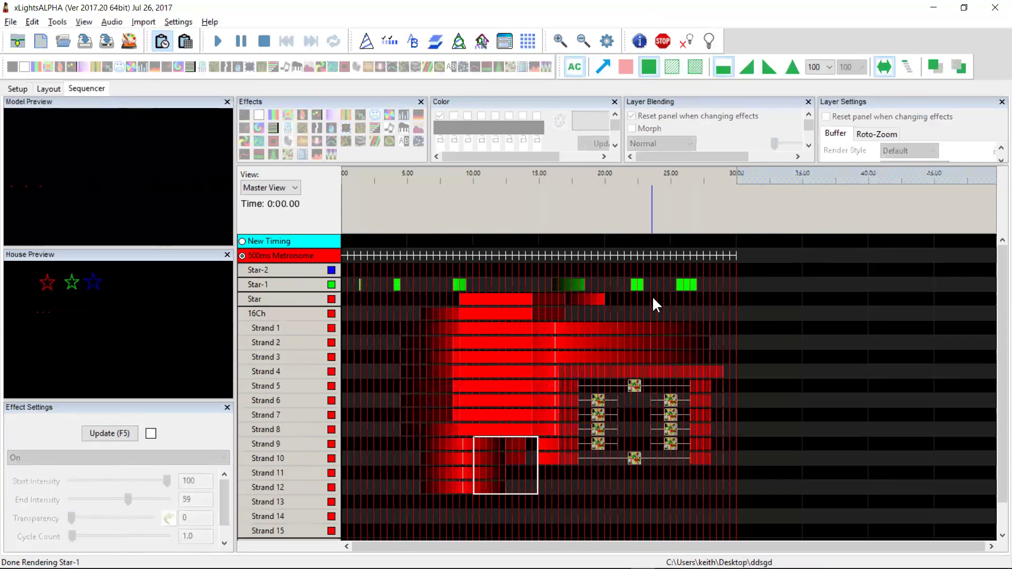
key("shift+Right")
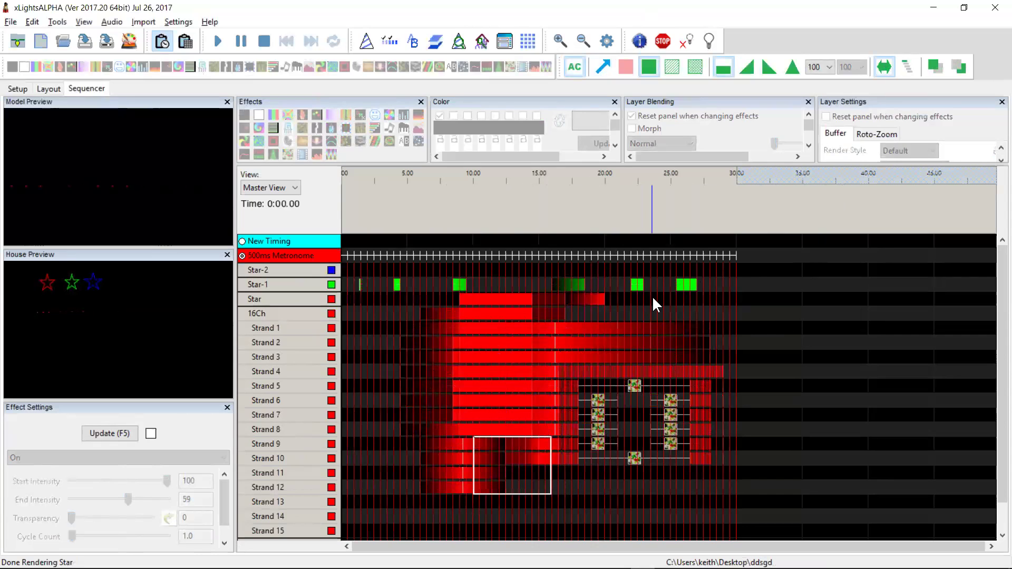
key("Right")
key("Right")
key("Right")
key("Right")
key("Right")
key("Right")
key("Down")
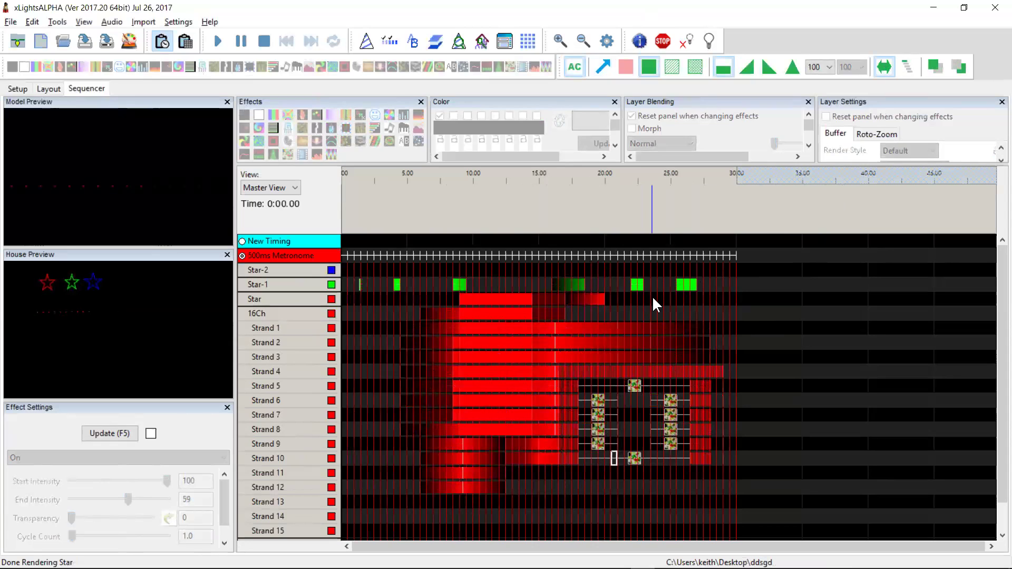
key("shift+Up")
key("shift+Up")
key("shift+Up")
key("shift+Up")
key("shift+Up")
key("shift+Right")
key("shift+Right")
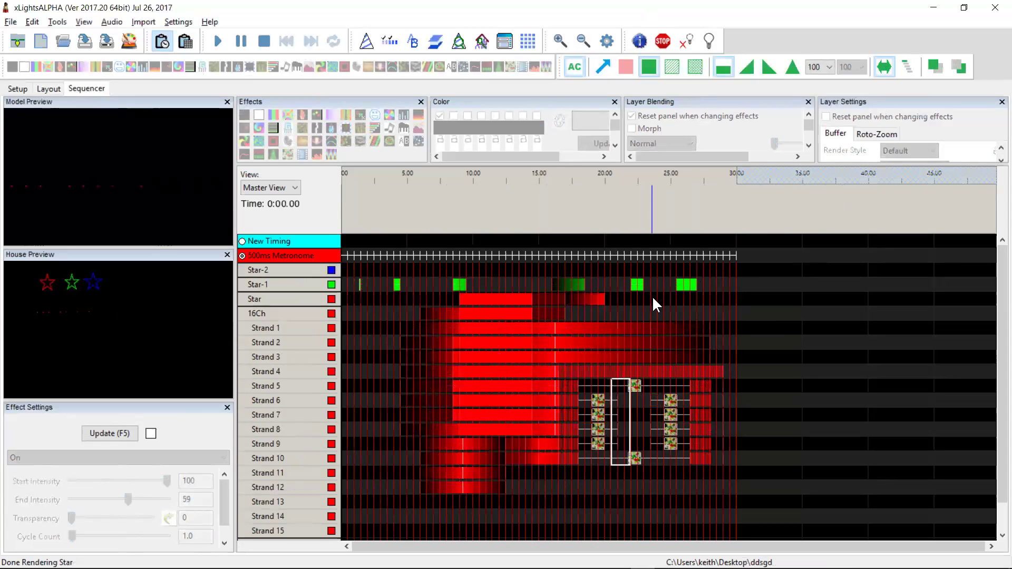
key("shift+Right")
key("shift+Right")
key("shift+Right")
key("shift+Right")
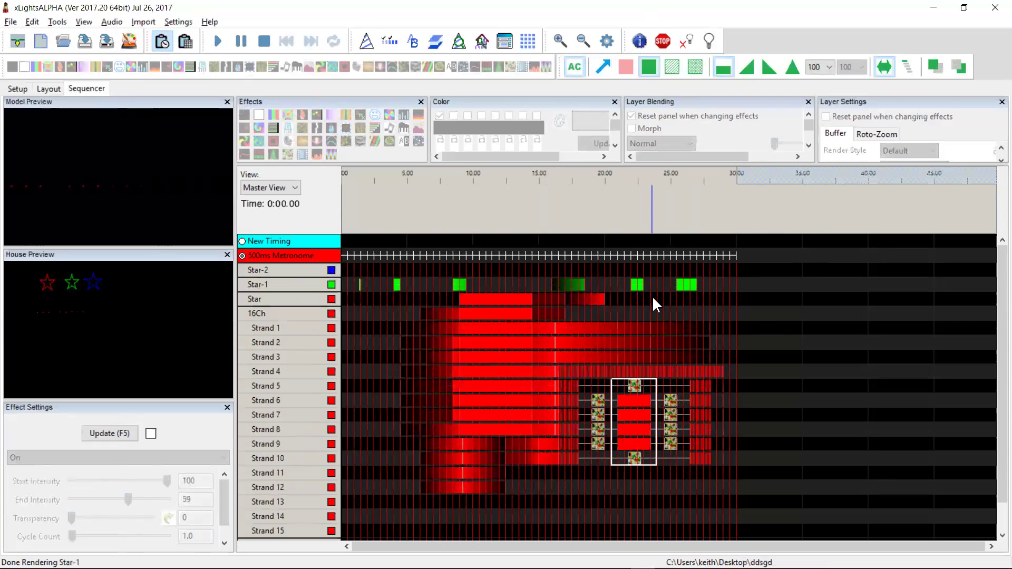
- Apply flat solid On to the selection, then undo the fill in the Twinkle centre
left_click(722, 66)
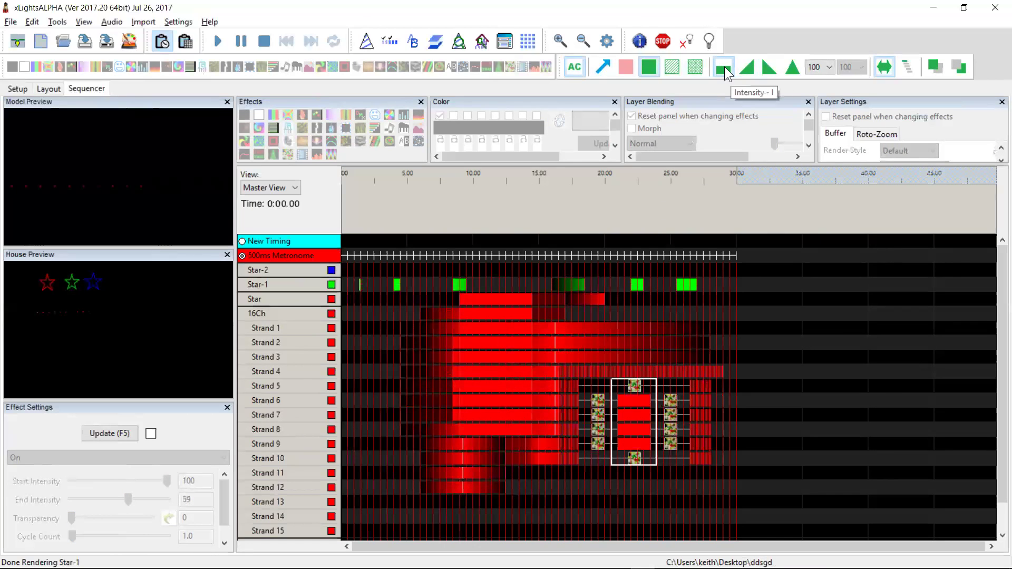
left_click(652, 68)
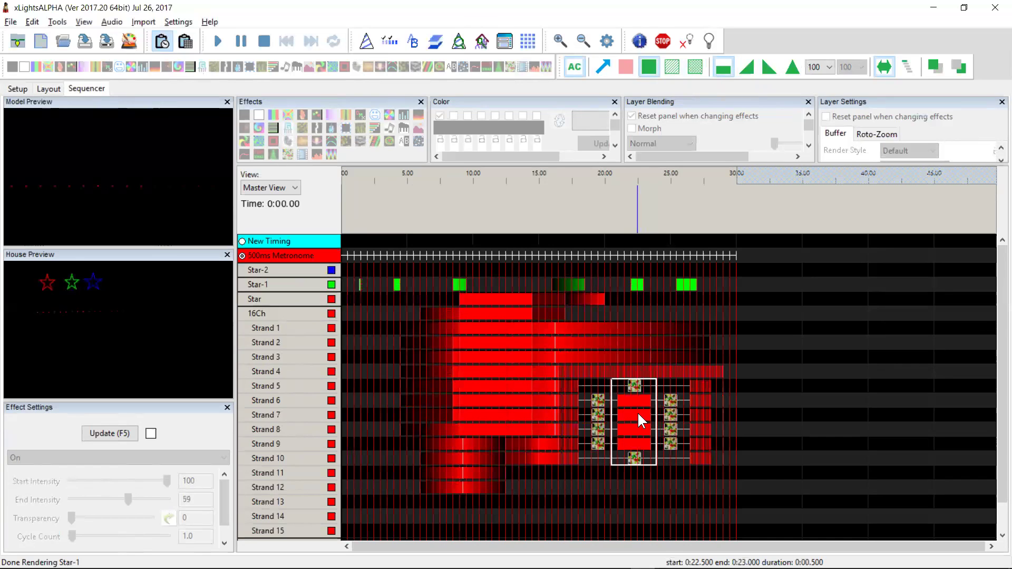
key("ctrl+z")
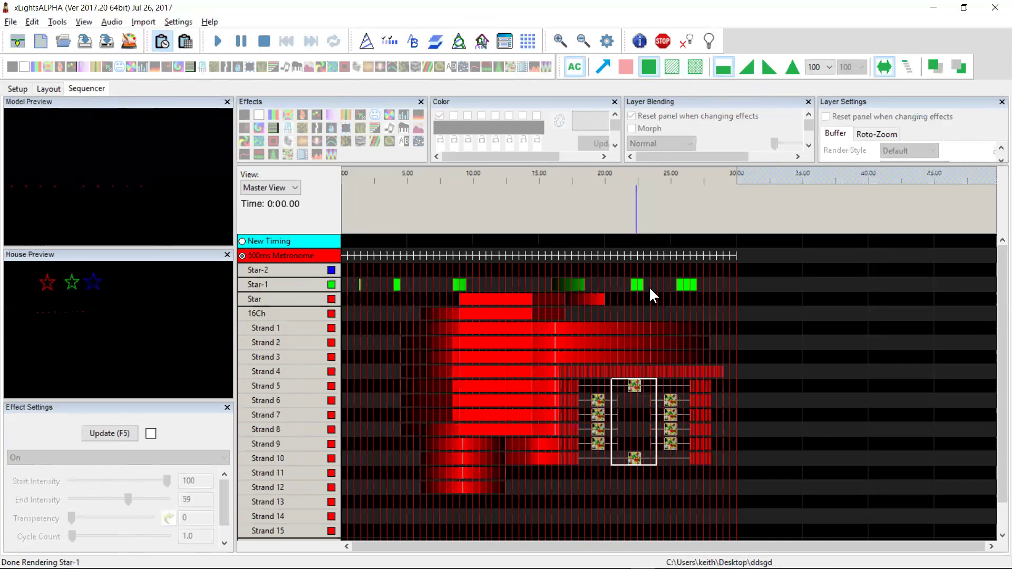
- Choose the Shimmer effect tool on the AC toolbar
left_click(673, 70)
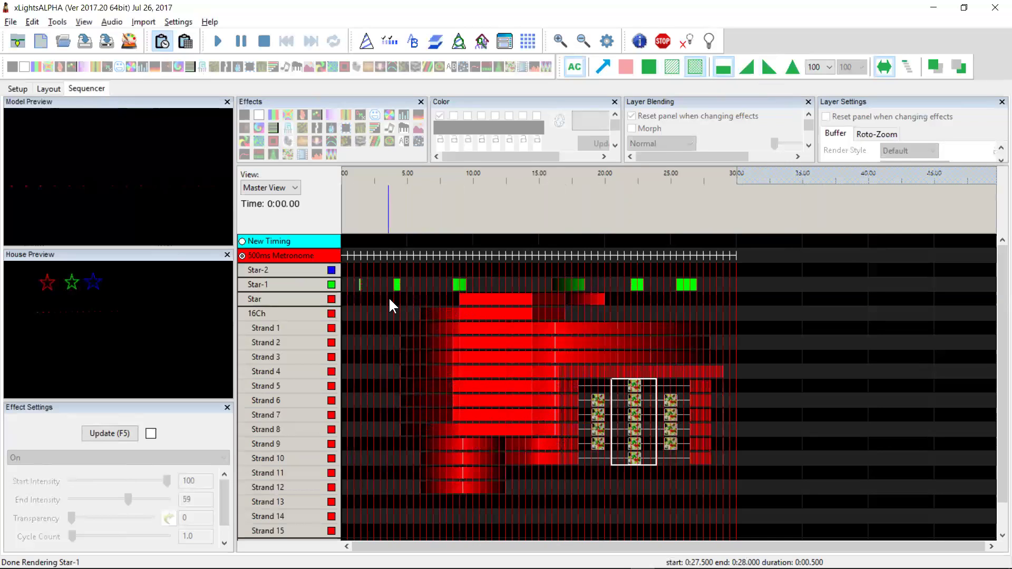
- Delete a trial Twinkle effect on the Star row and drag a red On effect there
left_click_drag(390, 300, 456, 299)
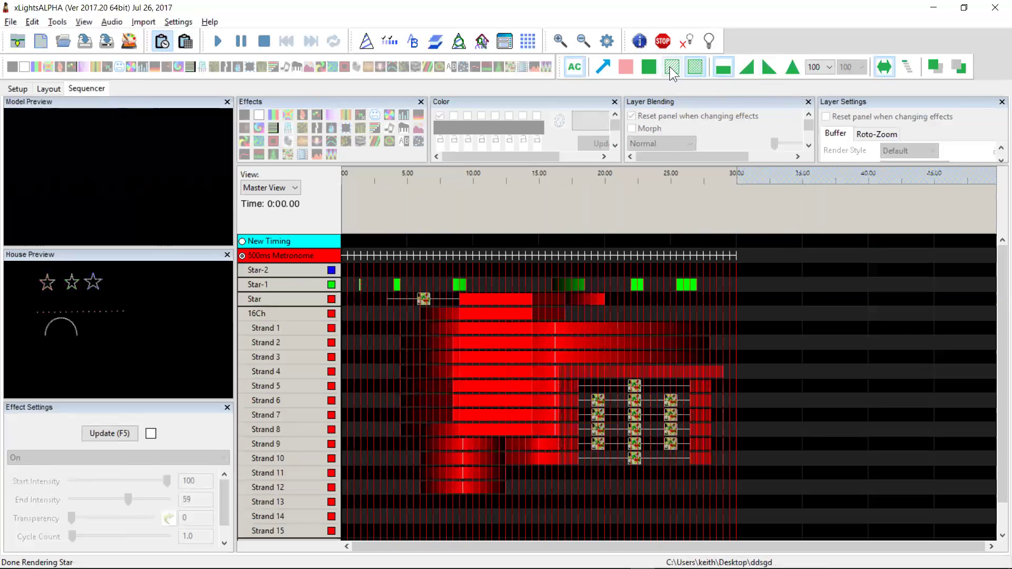
left_click(648, 67)
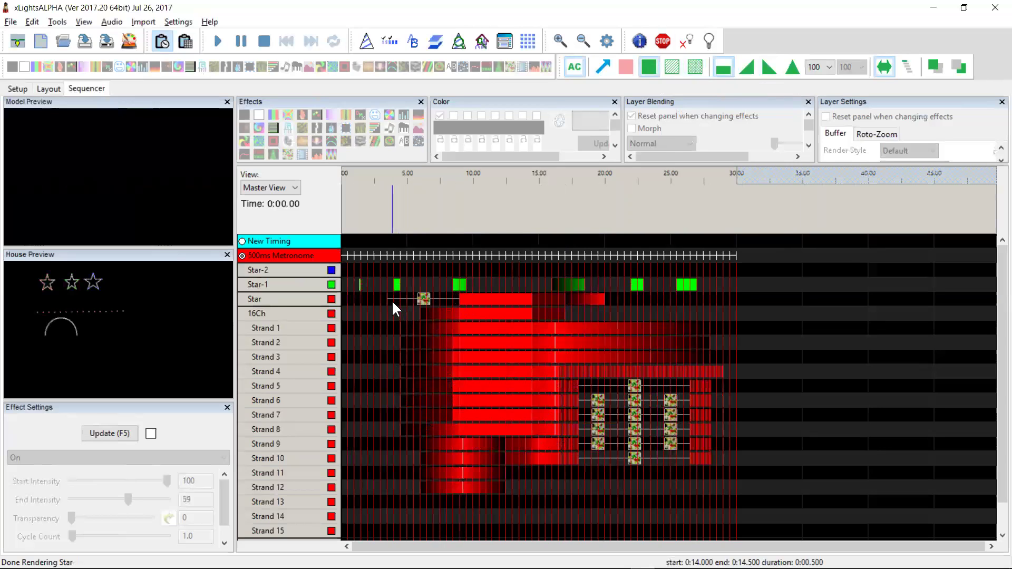
left_click_drag(387, 299, 453, 298)
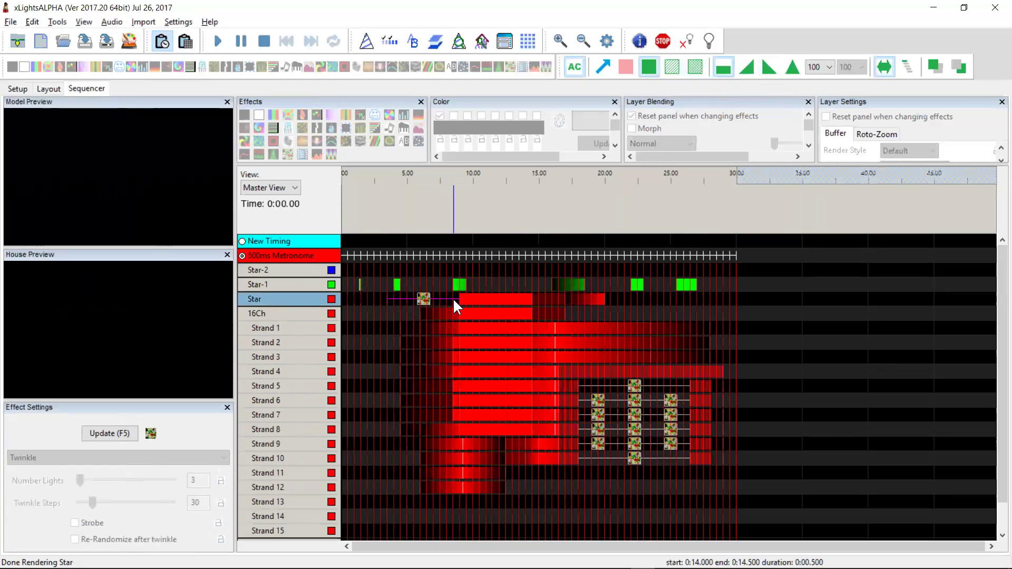
left_click(655, 65)
key("Left")
key("Left")
key("Delete")
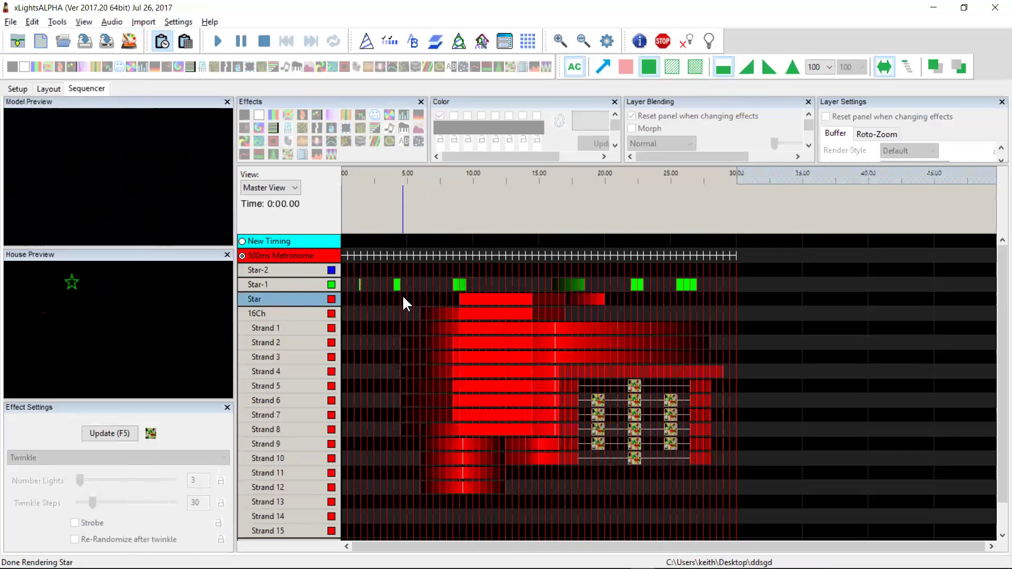
left_click_drag(403, 296, 452, 298)
key("Delete")
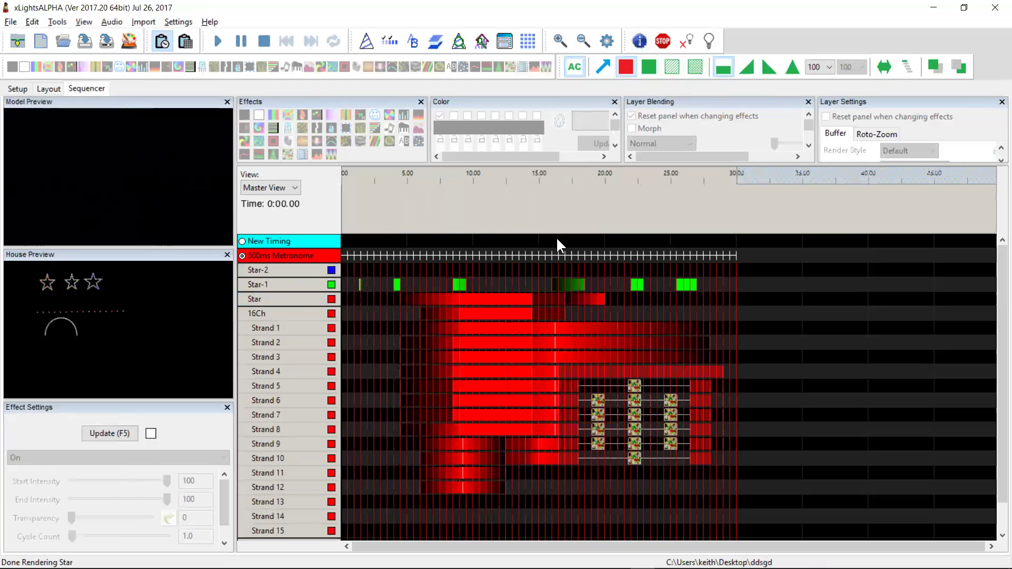
- Delete every effect in the grid, then add a short red ramp-up On effect on Strand 1 at 13.5–14 s
left_click_drag(380, 509, 723, 289)
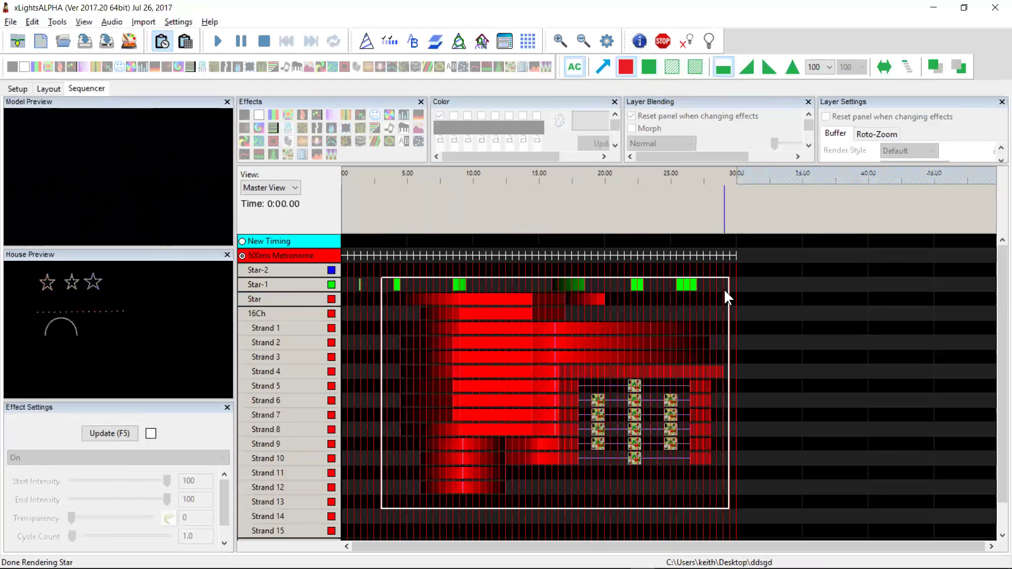
key("Delete")
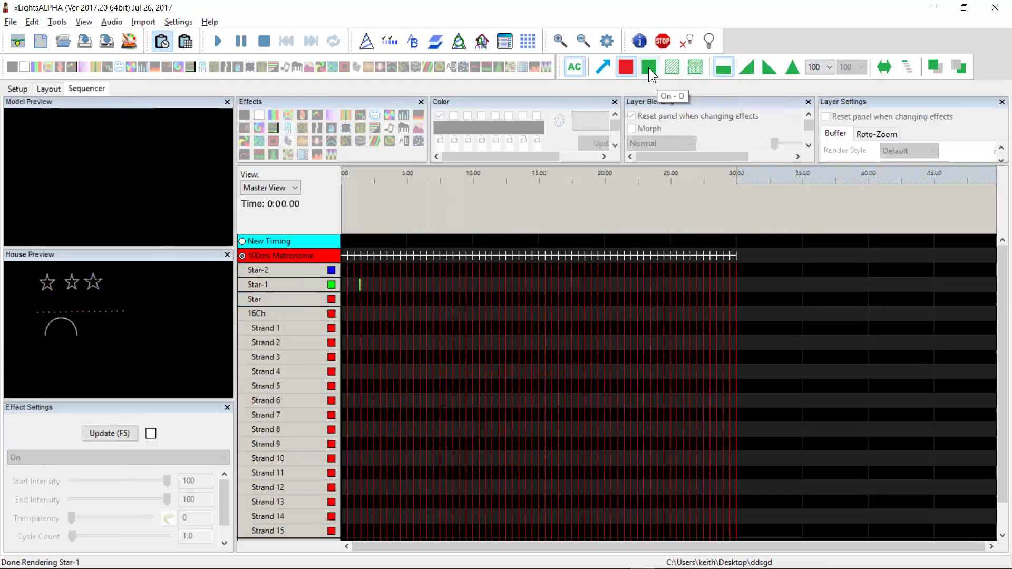
left_click(606, 65)
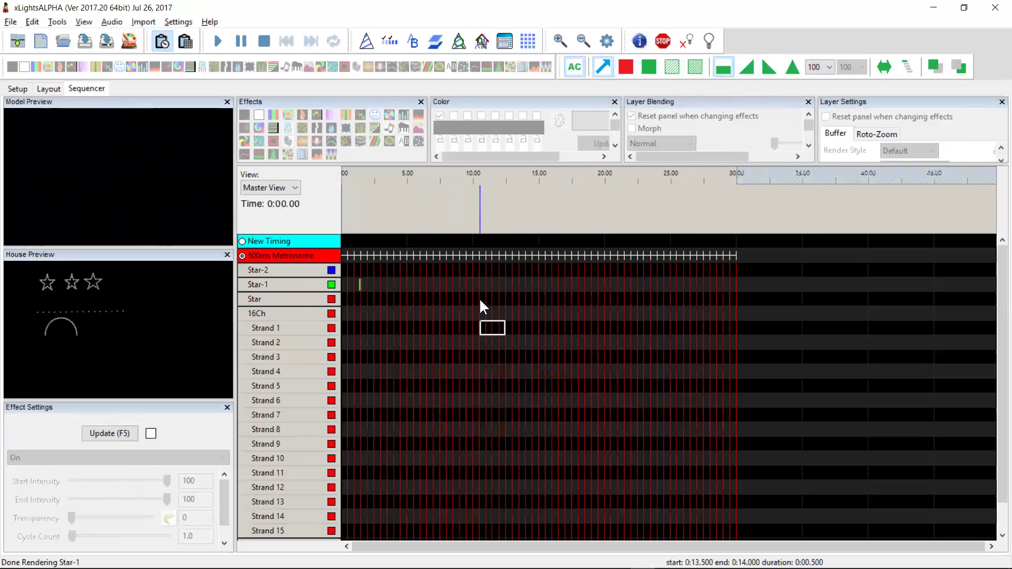
key("ctrl+v")
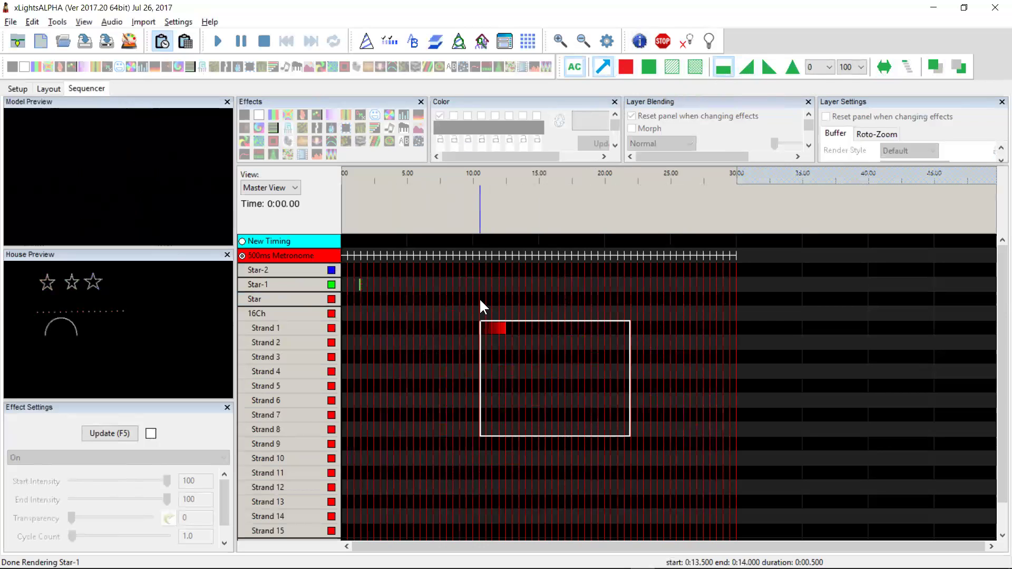
left_click(746, 66)
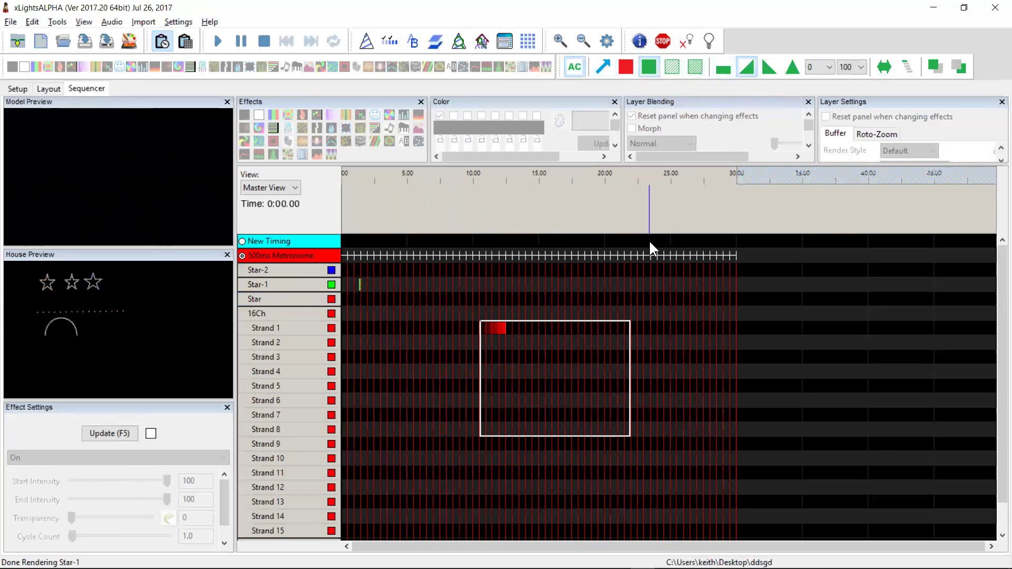
- Cascade the Strand 1 ramp diagonally down Strands 1–8, undoing one mistaken fill below Strand 6
left_click(907, 66)
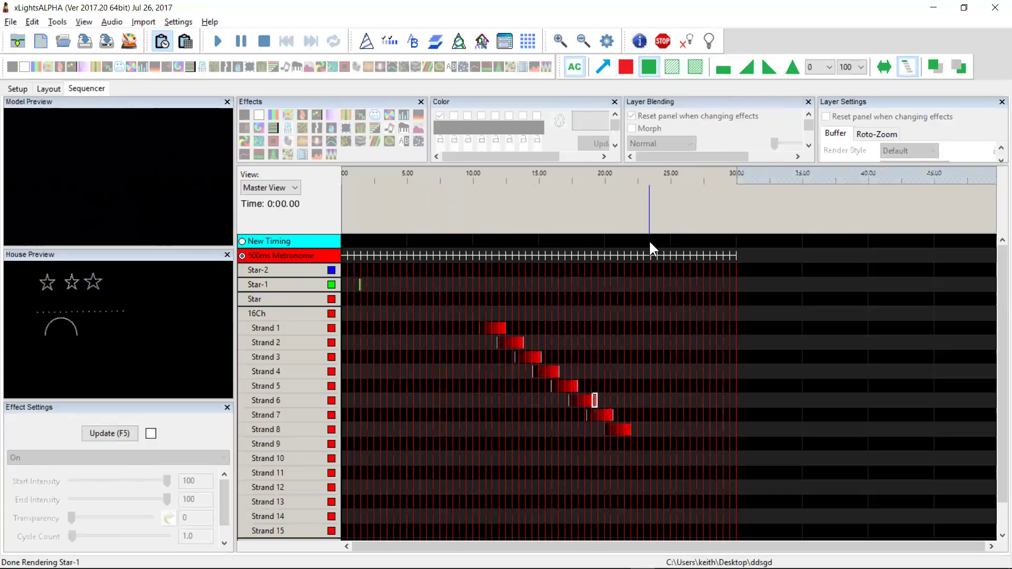
left_click_drag(595, 395, 433, 509)
key("ctrl+v")
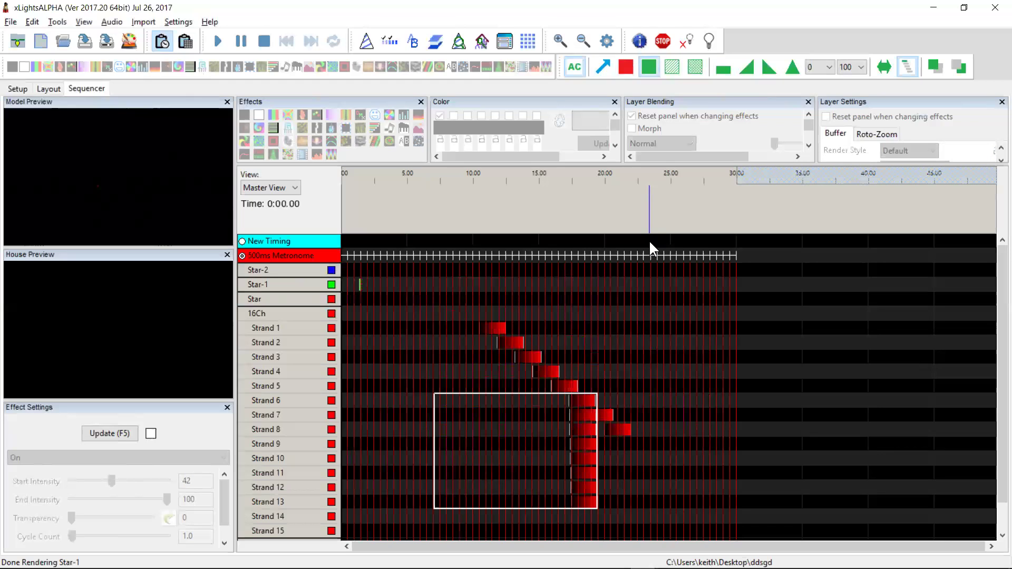
key("ctrl+z")
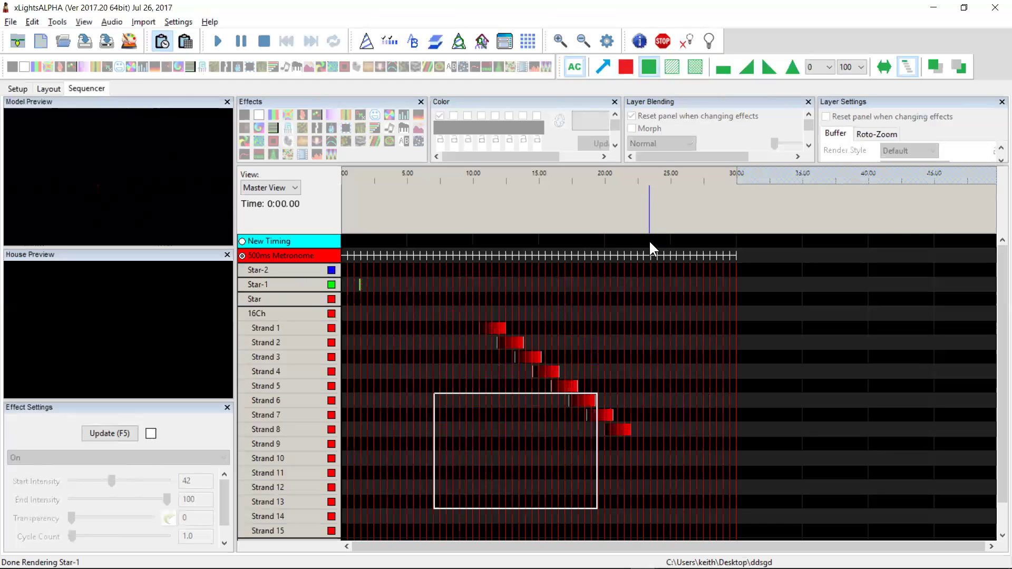
- Fill Strands 7–14 beneath Strand 6's ramp with stacked copies of the same effect
mouse_move(427, 407)
left_mouse_down()
mouse_move(520, 407)
mouse_move(519, 523)
left_mouse_up()
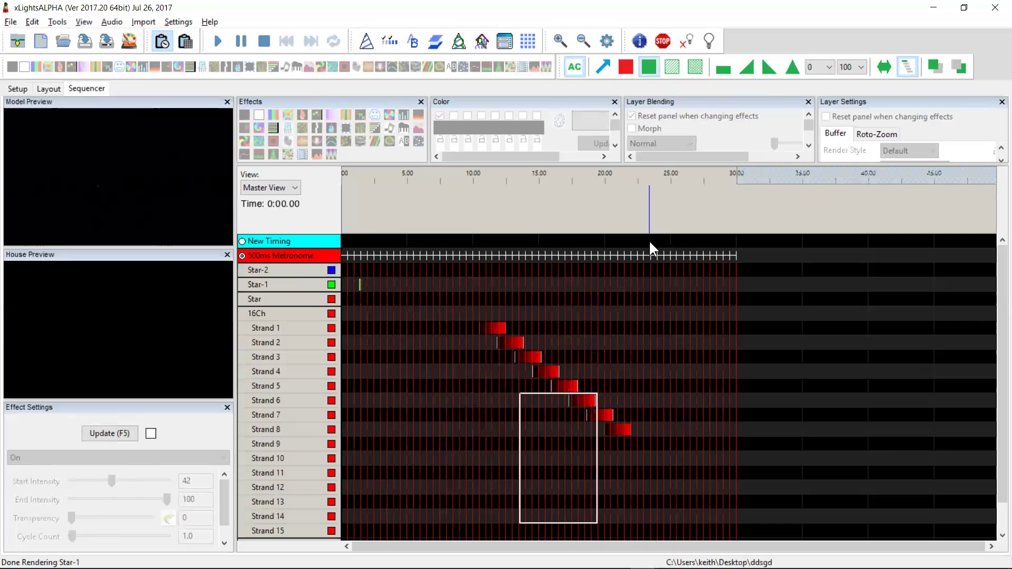
key("ctrl+v")
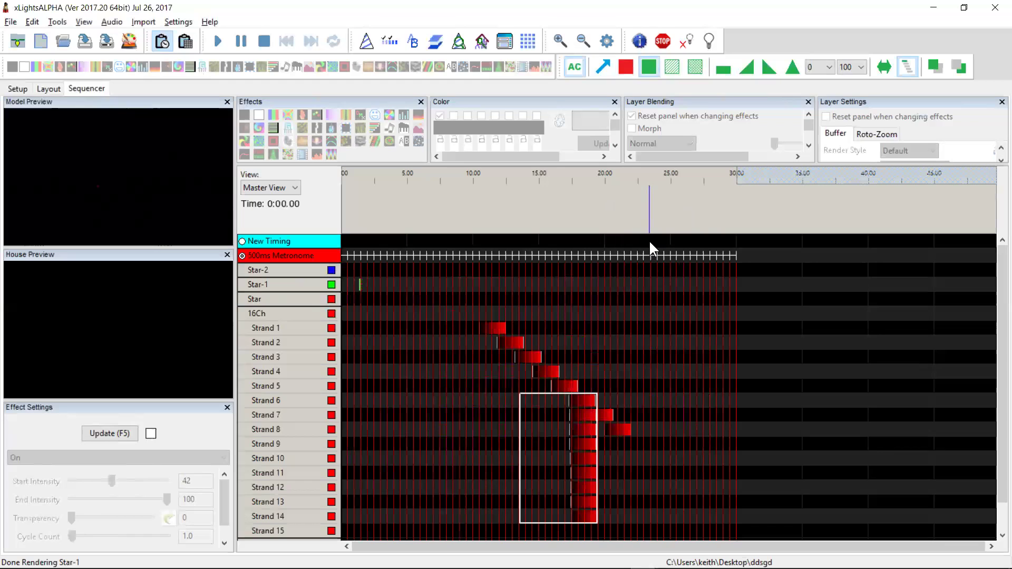
left_click(522, 527)
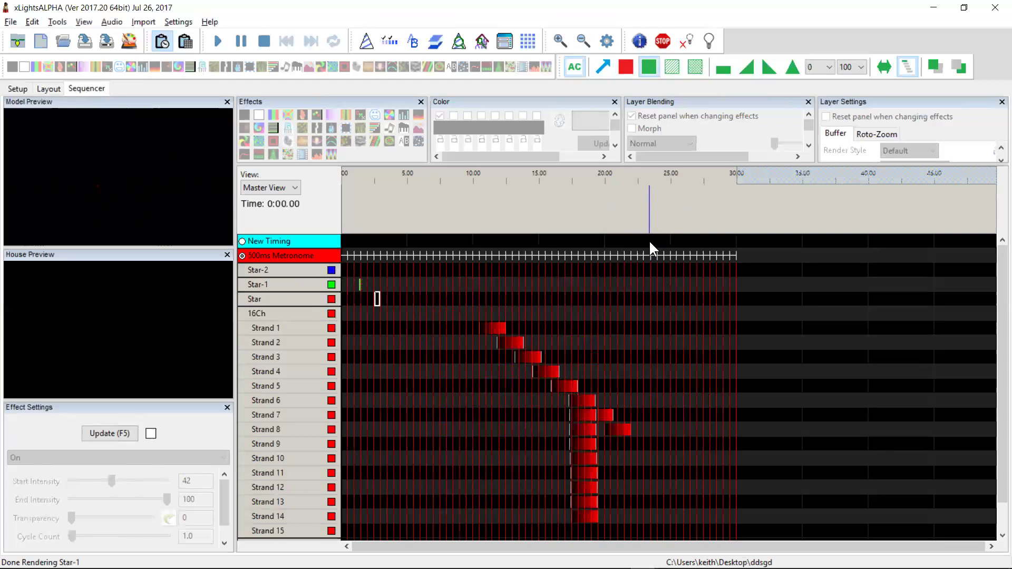
- Select Star through Strand 15 up to about 28 s and delete all its effects
key("Left")
key("shift+Down")
key("shift+Down")
key("shift+Down")
key("shift+Down")
key("shift+Down")
key("shift+Down")
key("shift+Down")
key("shift+Down")
key("shift+Down")
key("shift+Down")
key("shift+Down")
key("shift+Down")
key("shift+Down")
key("shift+Down")
key("shift+Down")
key("shift+Down")
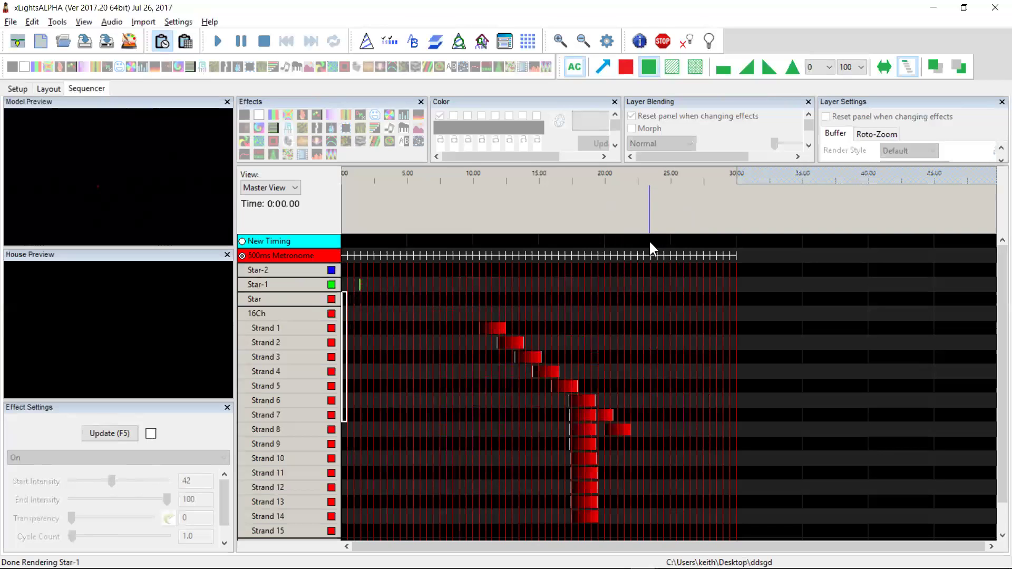
key("shift+Right")
key("shift+Right")
key("shift+Right")
key("shift+Right")
key("shift+Right")
key("shift+Right")
key("shift+Right")
key("shift+Right")
key("shift+Right")
key("shift+Right")
key("shift+Right")
key("shift+Right")
key("shift+Right")
key("shift+Right")
key("shift+Right")
key("shift+Right")
key("shift+Right")
key("shift+Right")
key("shift+Right")
key("shift+Right")
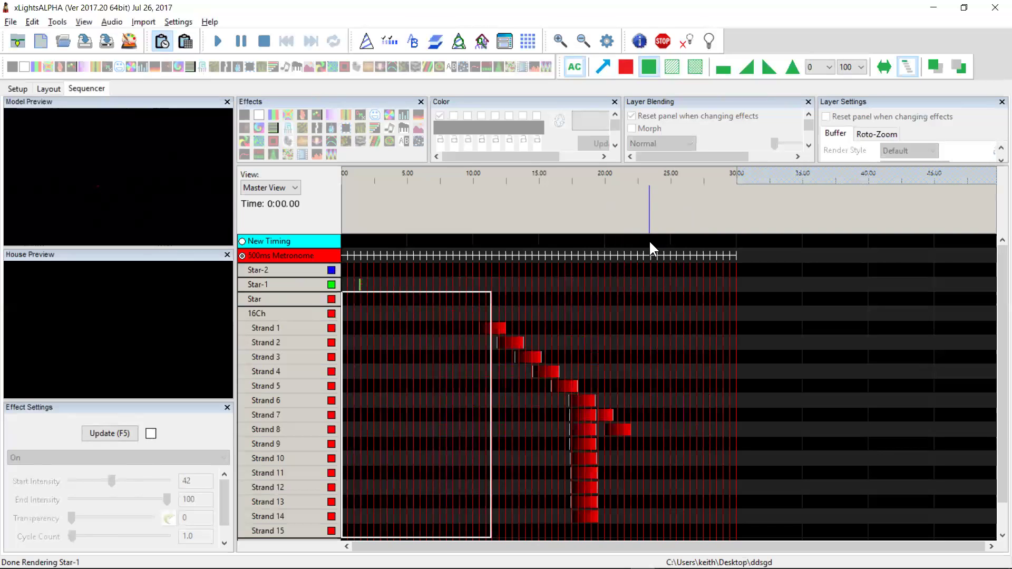
key("shift+Right")
key("shift+Right")
key("shift+Right")
key("shift+Right")
key("shift+Right")
key("shift+Right")
key("shift+Right")
key("shift+Right")
key("shift+Right")
key("shift+Right")
key("shift+Right")
key("shift+Right")
key("shift+Right")
key("shift+Right")
key("shift+Right")
key("shift+Right")
key("shift+Right")
key("shift+Right")
key("shift+Right")
key("shift+Right")
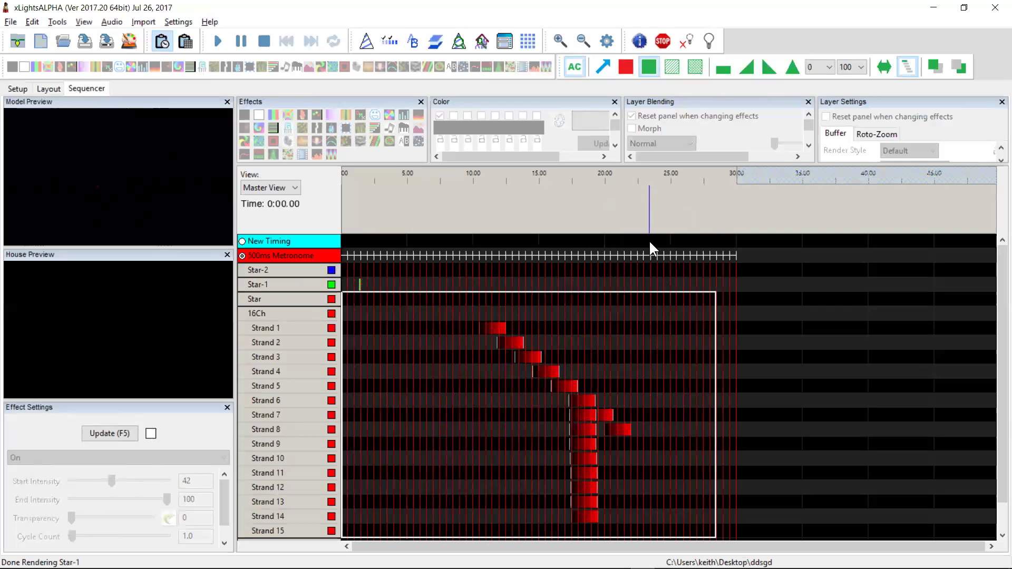
key("o")
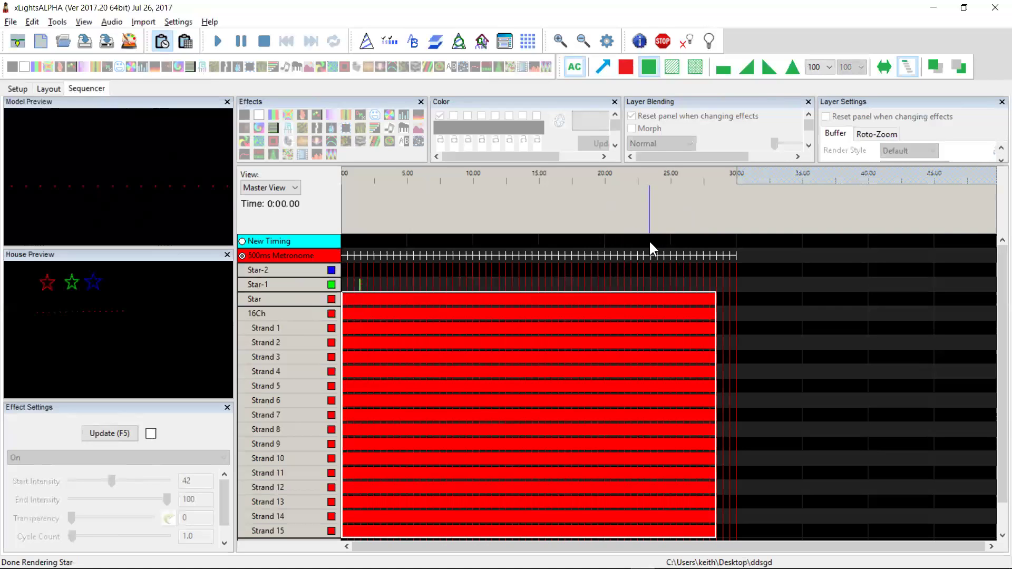
key("Delete")
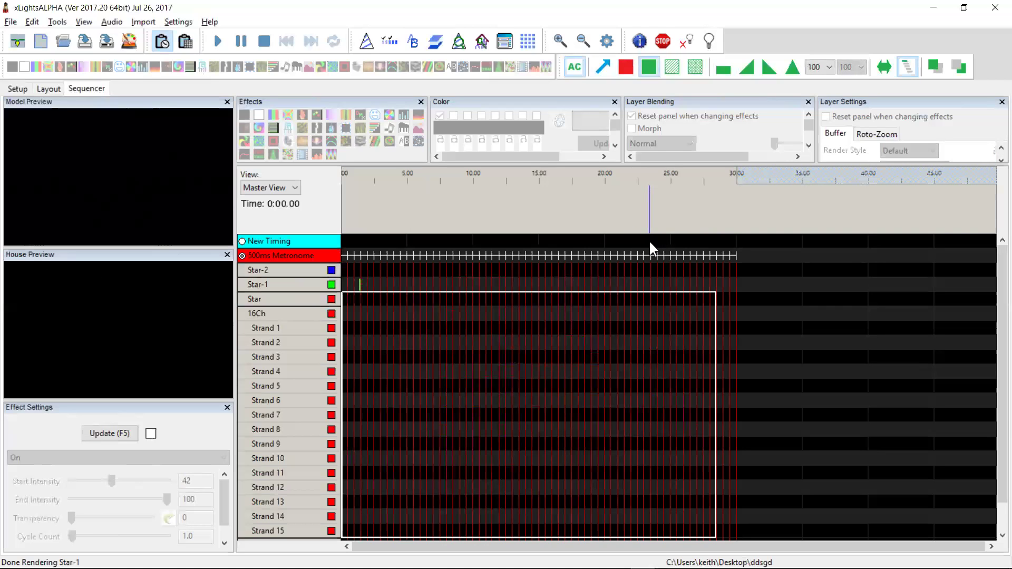
- Add red 0–100 ramp-up On effects across Strands 1–7 from about 23 to 26 s
key("Right")
key("Down")
key("Down")
key("Down")
key("Down")
key("Down")
key("Down")
key("Down")
key("Down")
key("Down")
key("Down")
key("Down")
key("Down")
key("Down")
key("Down")
key("Down")
key("Down")
key("Up")
key("Up")
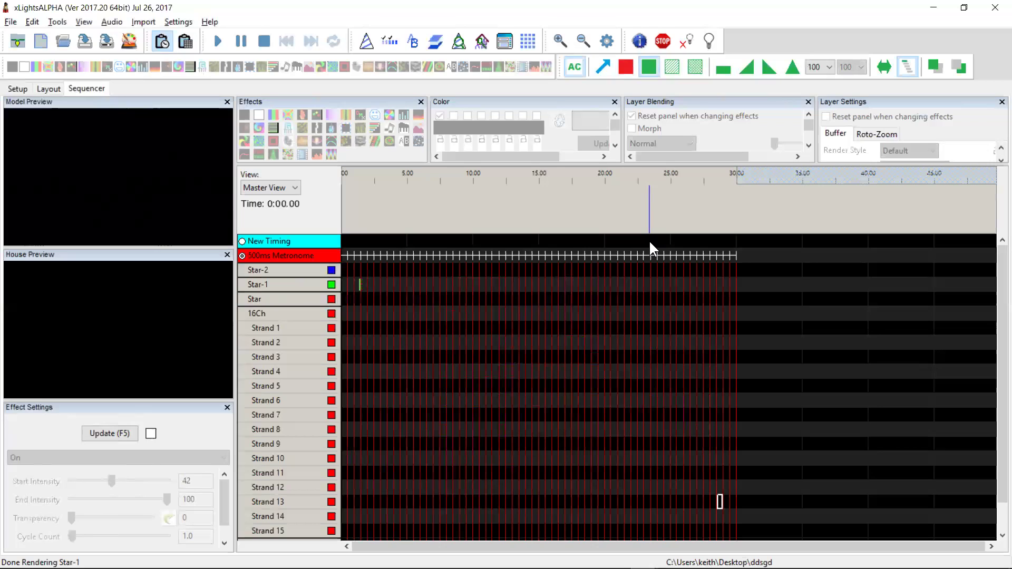
key("Up")
key("Up")
key("Up")
key("Up")
key("Up")
key("Up")
key("Up")
key("Up")
key("Up")
key("Up")
key("Up")
key("Up")
key("Left")
key("Left")
key("Left")
key("Left")
key("shift+Left")
key("shift+Left")
key("shift+Left")
key("shift+Left")
key("shift+Left")
key("u")
key("shift+Down")
key("shift+Down")
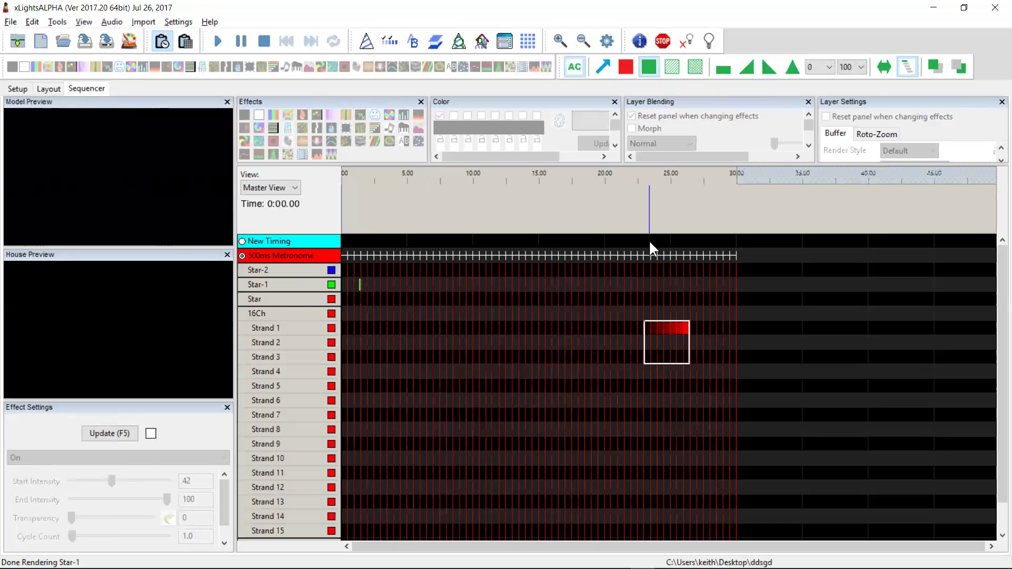
key("shift+Down")
key("shift+Down")
key("shift+Down")
key("shift+Left")
key("shift+Left")
key("shift+Left")
key("shift+Left")
key("shift+Left")
key("shift+Left")
key("shift+Left")
key("shift+Left")
key("shift+Left")
key("shift+Left")
key("shift+Left")
key("shift+Left")
key("shift+Left")
key("shift+Left")
key("shift+Left")
key("shift+Left")
key("shift+Left")
key("shift+Left")
key("shift+Left")
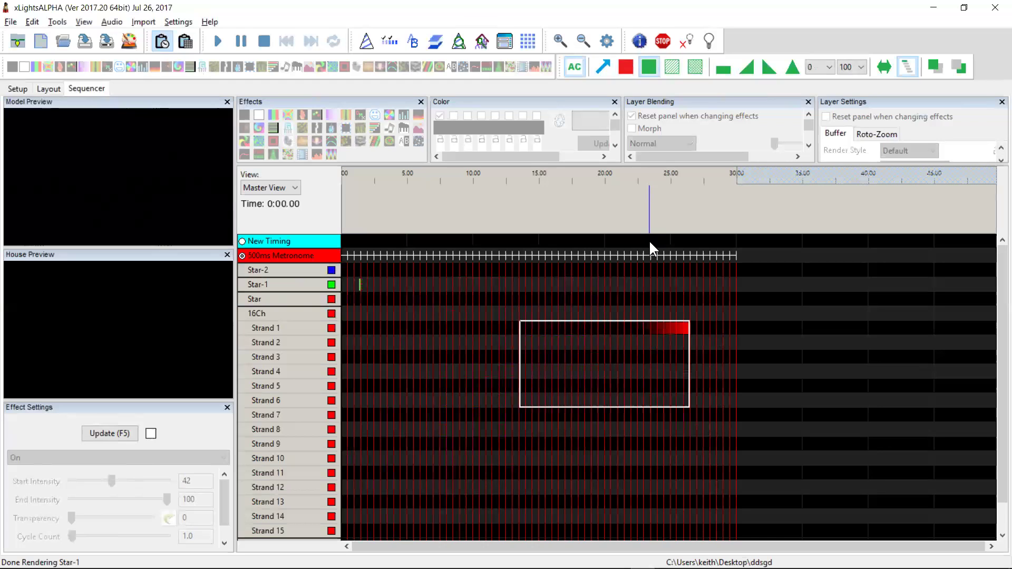
key("shift+Down")
key("shift+Left")
key("u")
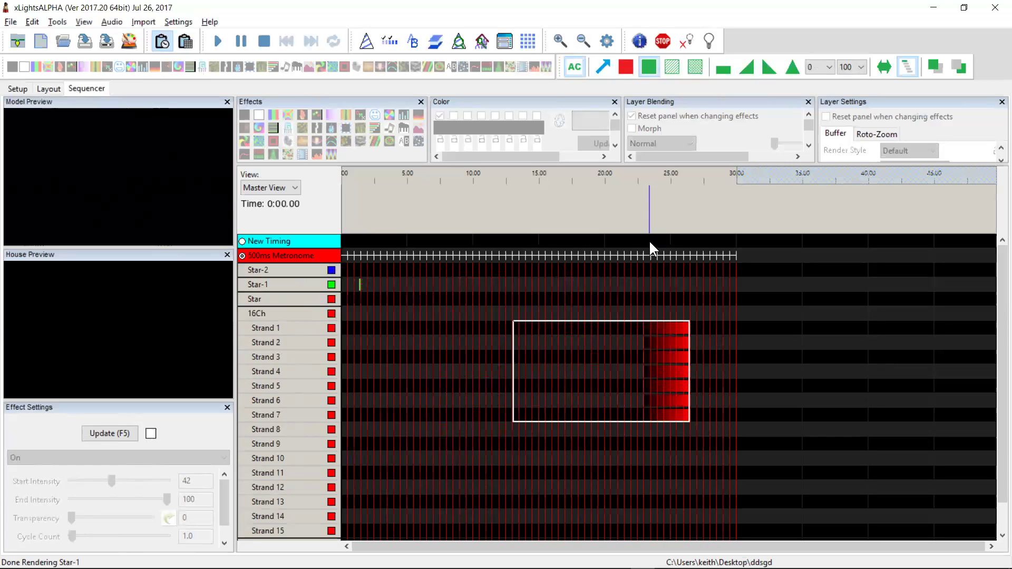
key("Escape")
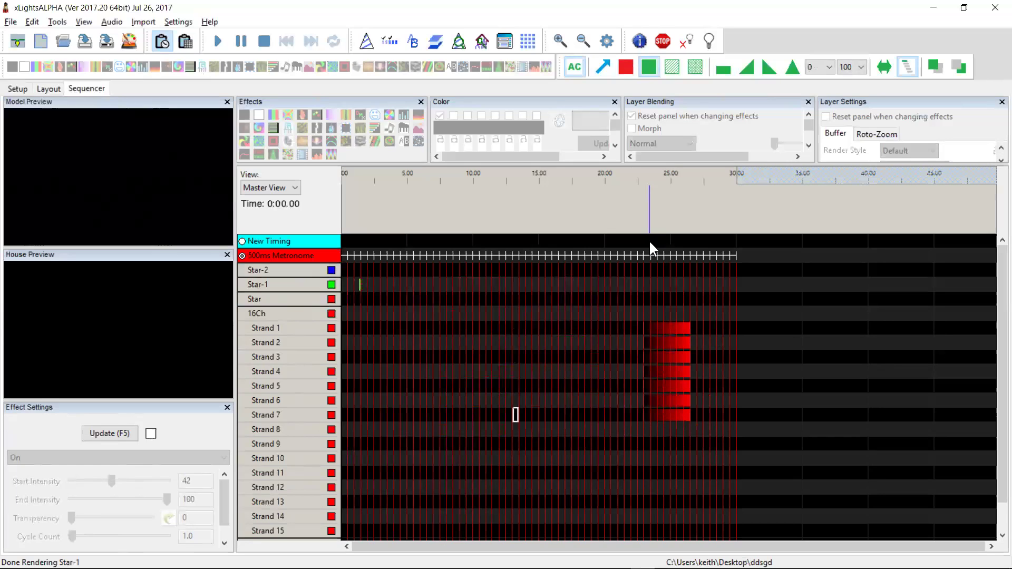
- Add a red On effect on Strand 1 around 5–8 s and widen the range past 10 s
key("Right")
key("Down")
key("Left")
key("Left")
key("Left")
key("Left")
key("Left")
key("Left")
key("Left")
key("Left")
key("Left")
key("Left")
key("Left")
key("Left")
key("Left")
key("Left")
key("Left")
key("Left")
key("Left")
key("Left")
key("Up")
key("Up")
key("Up")
key("Up")
key("Up")
key("Left")
key("Up")
key("Up")
key("shift+Right")
key("shift+Right")
key("shift+Right")
key("shift+Right")
key("shift+Right")
key("shift+Right")
key("shift+Right")
key("o")
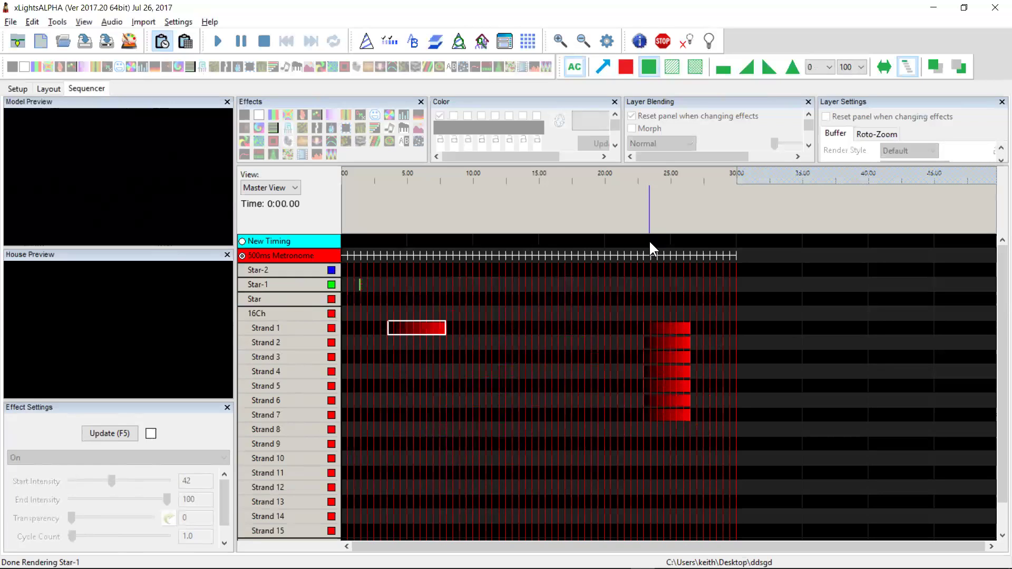
key("shift+Down")
key("shift+Down")
key("shift+Down")
key("Up")
key("Up")
key("Up")
key("Left")
key("Left")
key("Left")
key("Left")
key("Left")
key("shift+Right")
key("shift+Right")
key("shift+Right")
key("shift+Right")
key("shift+Up")
key("shift+Up")
key("shift+Up")
key("shift+Right")
key("shift+Right")
key("shift+Right")
key("shift+Right")
key("shift+Right")
key("shift+Right")
key("shift+Right")
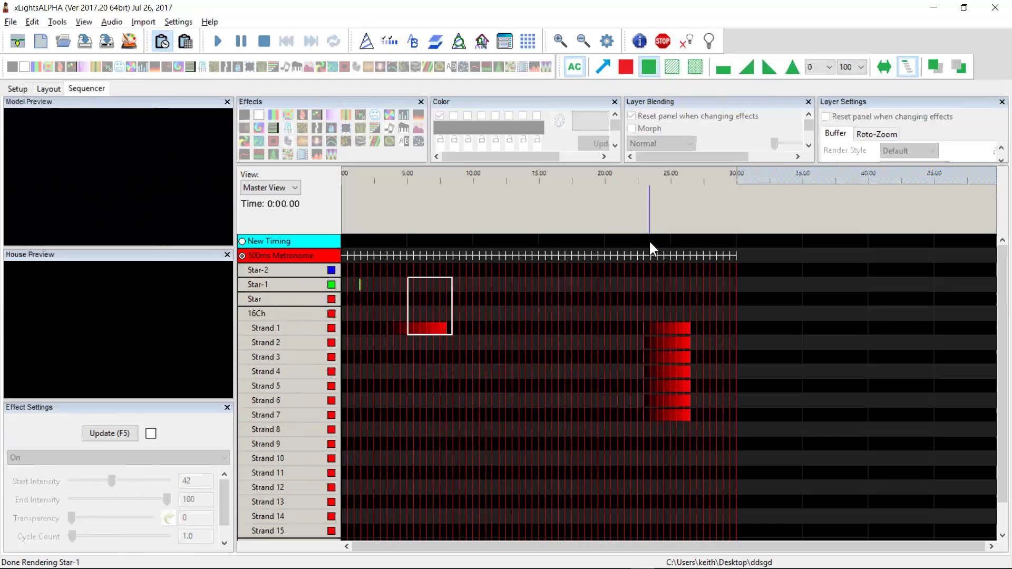
key("shift+Right")
key("shift+Right")
key("shift+Right")
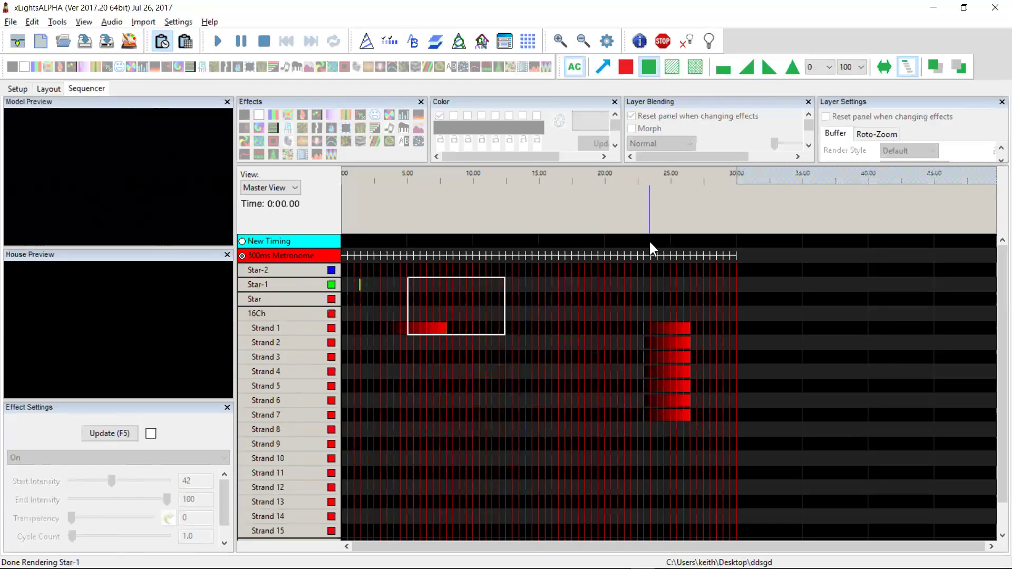
- Select the Strand 1 ramp span across Strands 1–5 so the ramps step diagonally, about 3.5–12 s
key("Down")
key("Down")
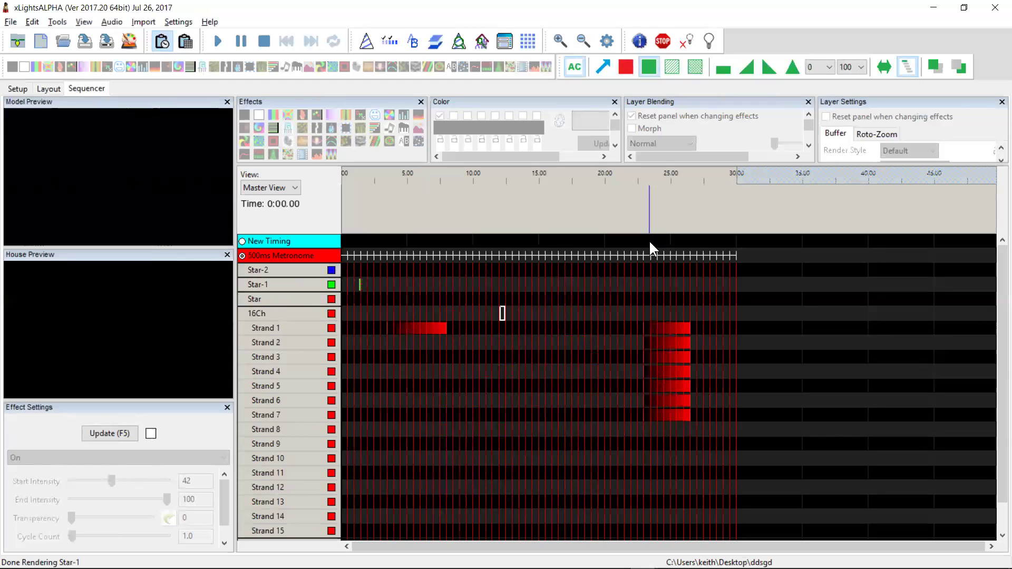
key("Down")
key("Left")
key("Left")
key("Left")
key("Left")
key("Left")
key("Left")
key("Left")
key("Left")
key("Left")
key("Left")
key("Left")
key("shift+Up")
key("shift+Up")
key("shift+Up")
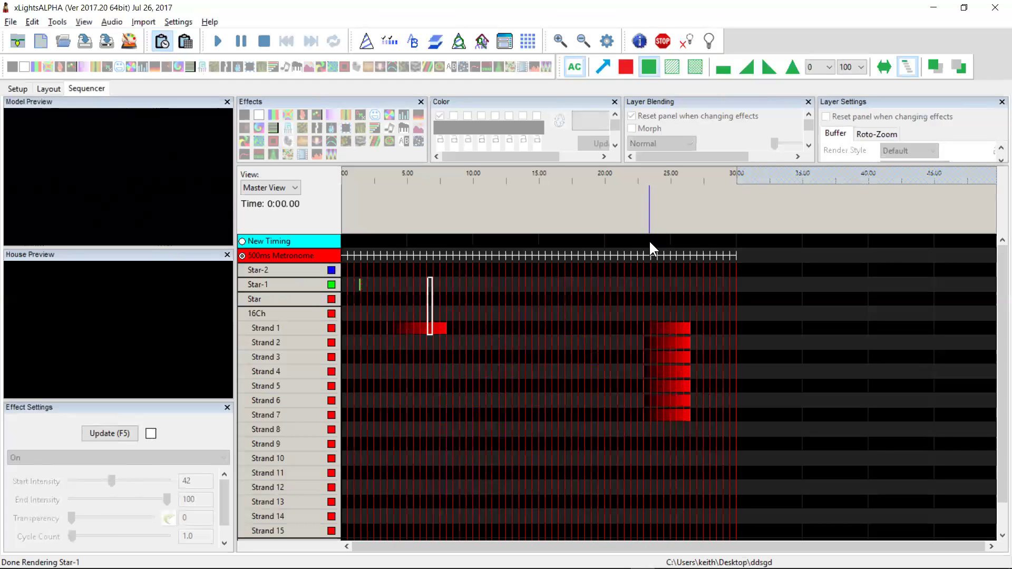
key("shift+Up")
key("shift+Left")
key("shift+Left")
key("shift+Left")
key("shift+Left")
key("shift+Left")
key("shift+Left")
key("shift+Left")
key("shift+Left")
key("shift+Left")
key("shift+Left")
key("shift+Left")
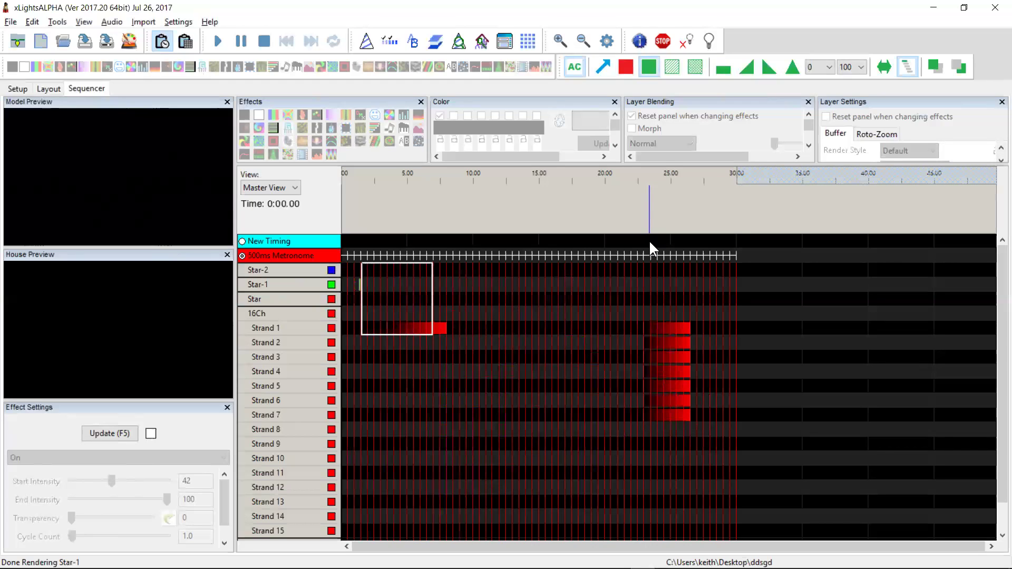
key("Down")
key("Down")
key("Down")
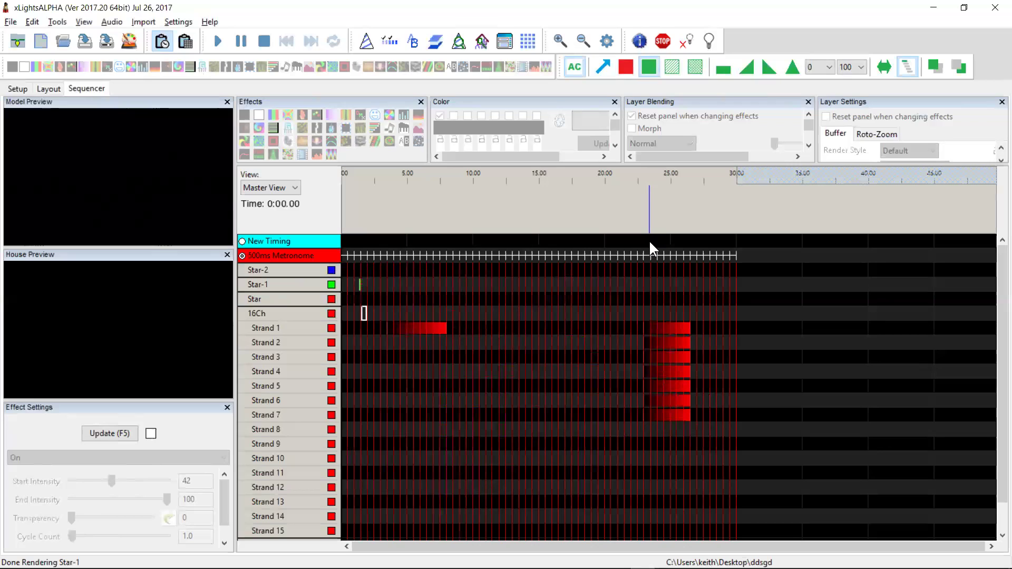
key("Right")
key("Right")
key("Right")
key("Right")
key("Down")
key("Right")
key("Right")
key("Right")
key("Right")
key("shift+Right")
key("shift+Right")
key("shift+Right")
key("shift+Right")
key("shift+Right")
key("shift+Right")
key("shift+Right")
key("shift+Right")
key("shift+Right")
key("shift+Right")
key("shift+Right")
key("shift+Right")
key("shift+Right")
key("shift+Down")
key("shift+Down")
key("shift+Down")
key("shift+Down")
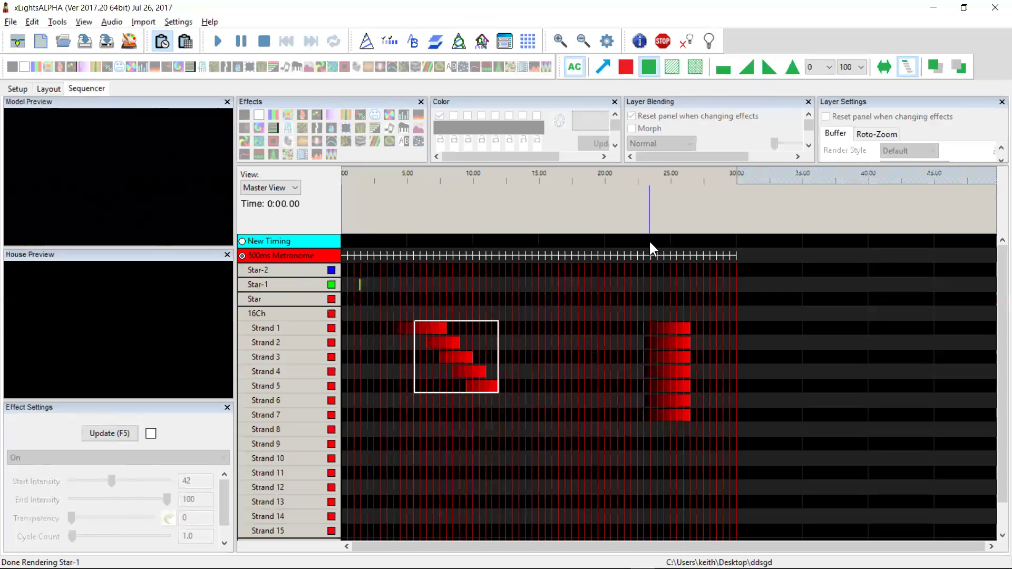
key("Left")
key("Left")
key("Left")
key("Left")
key("Left")
key("Left")
key("Left")
key("Left")
key("Left")
key("Left")
key("Left")
key("Up")
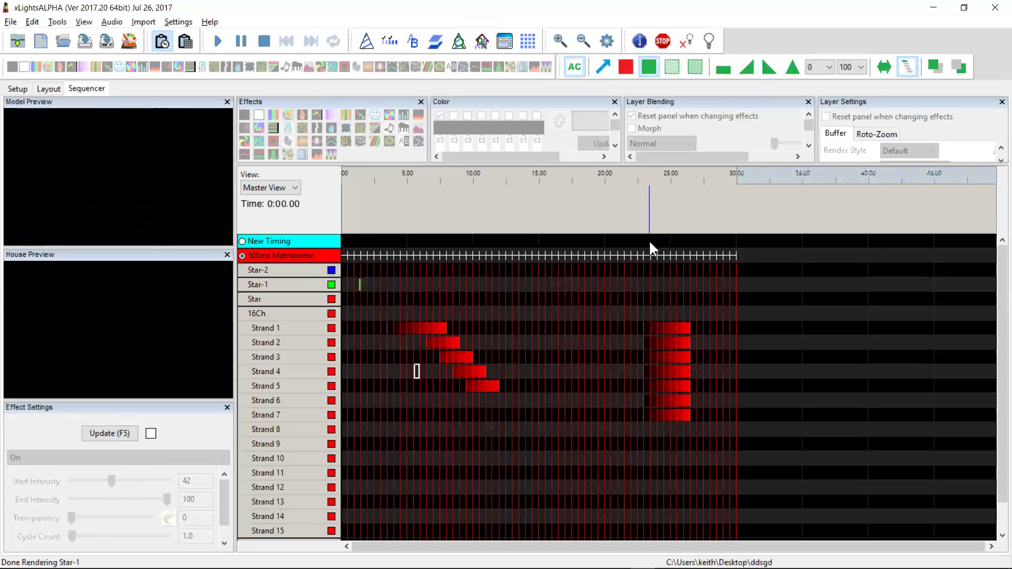
key("Up")
key("Up")
key("Up")
key("Left")
key("Right")
key("Right")
key("Right")
key("Down")
key("Down")
key("Down")
key("Right")
key("Right")
key("Down")
key("Right")
key("Down")
key("Up")
key("Up")
key("Up")
key("Up")
- Set the AC toolbar to Foreground mode with the Ramp Up shape
left_click(908, 66)
left_click(936, 66)
left_click(754, 64)
left_click(644, 68)
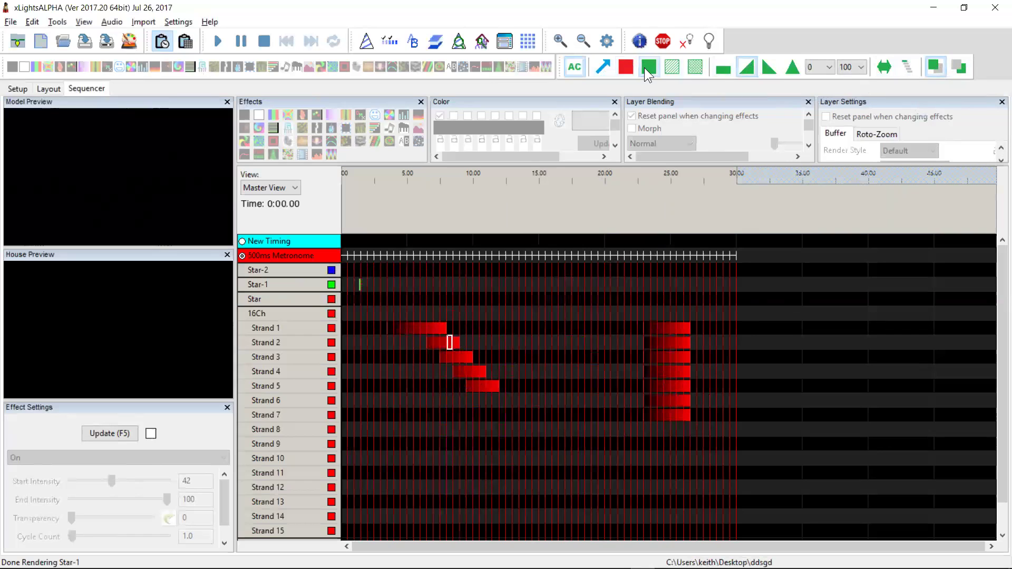
- Paint foreground ramp-ups across Strands 4, 3, 2 and 1 around 23–26 s
left_click_drag(369, 365, 725, 378)
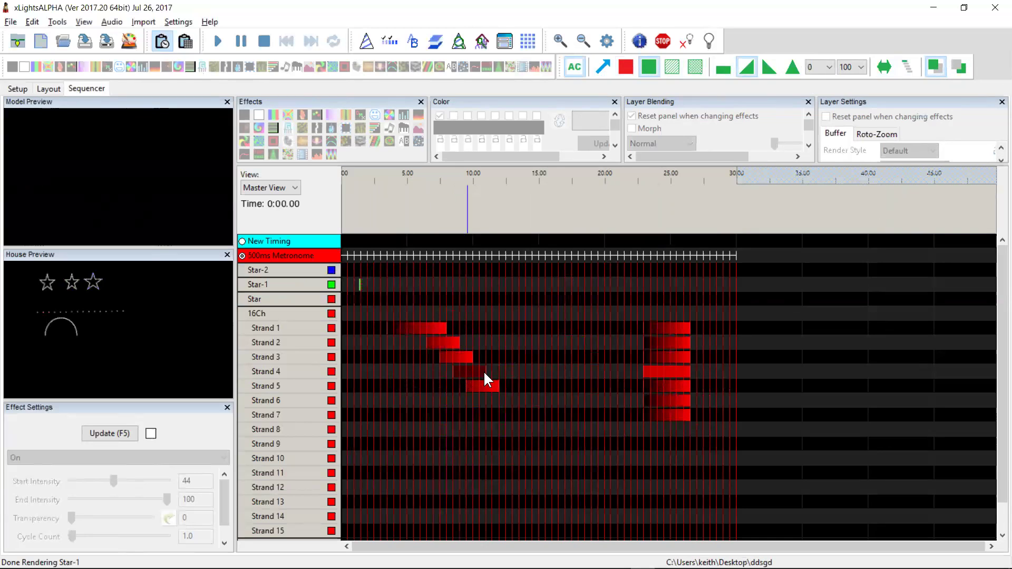
left_click_drag(380, 357, 719, 358)
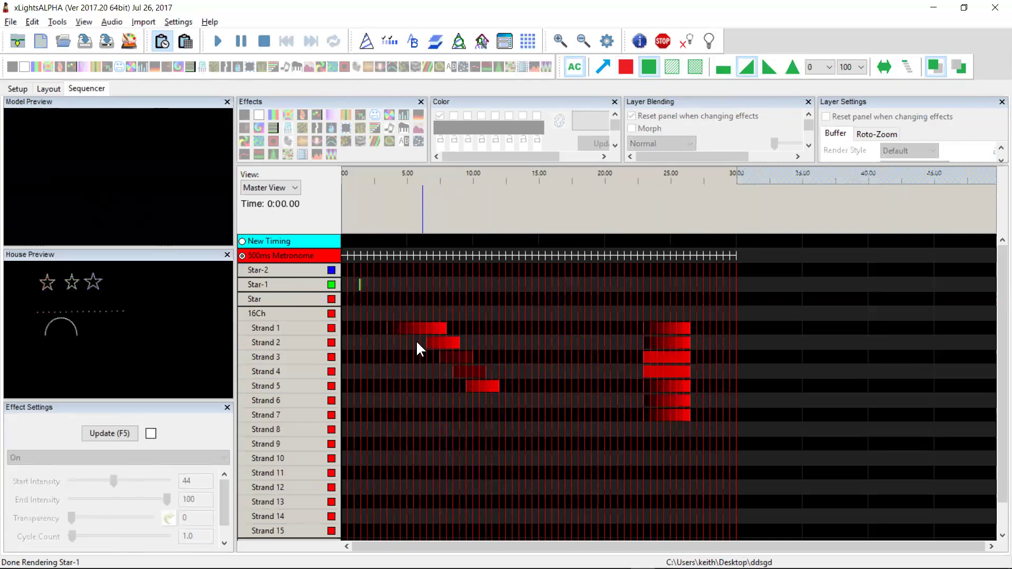
left_click_drag(388, 336, 711, 341)
left_click_drag(374, 321, 727, 334)
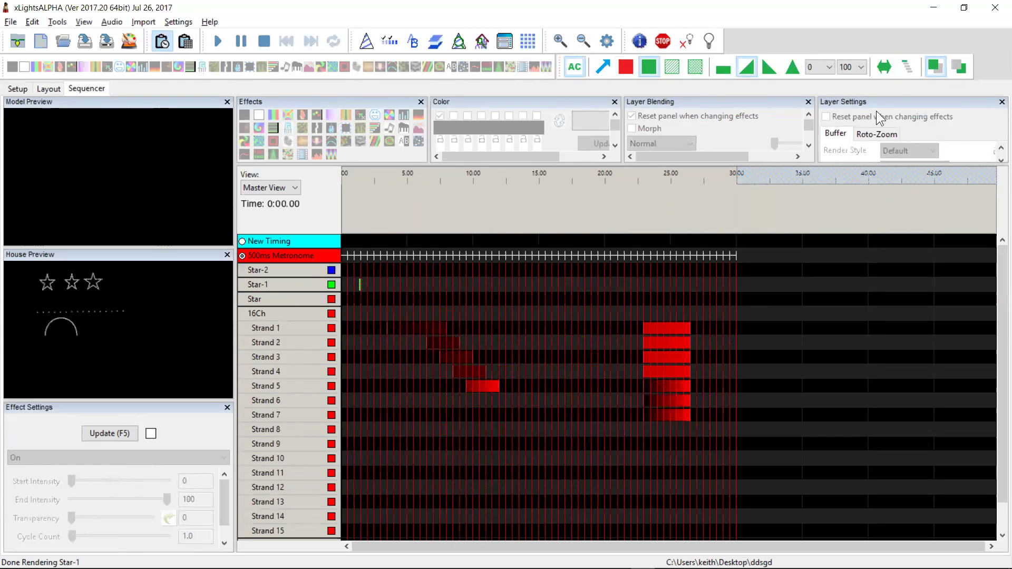
- Paint a red background effect along Strand 5 from about 9.5 s to roughly 29.5 s
left_click(952, 65)
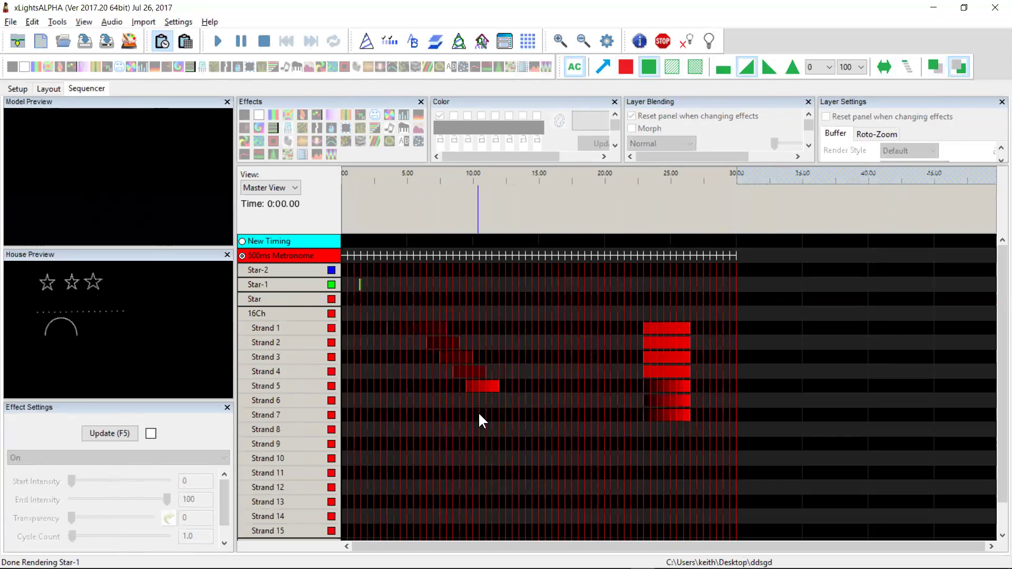
left_click_drag(401, 386, 485, 386)
left_click_drag(571, 381, 725, 384)
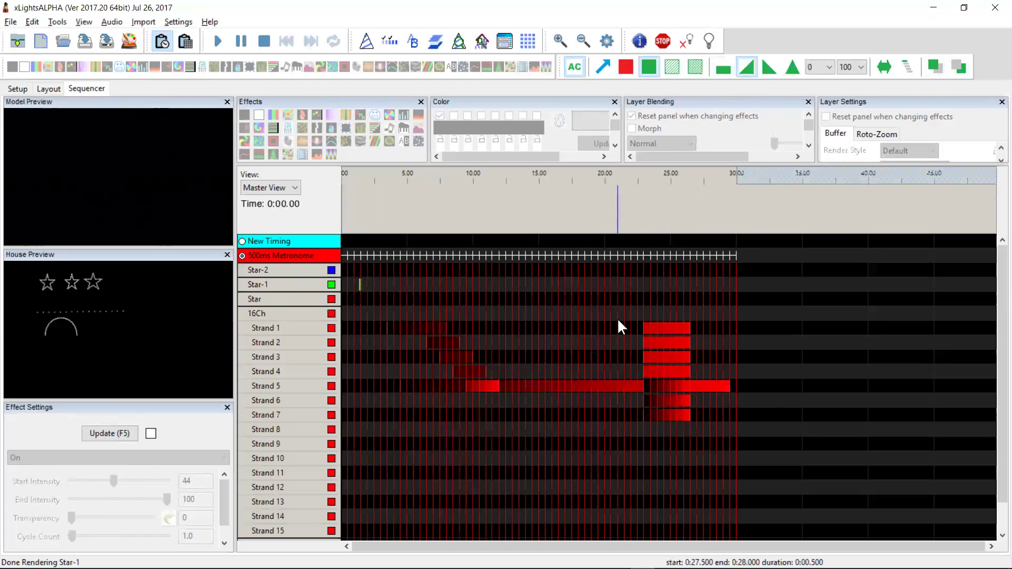
- Place a short On effect on Strand 1 near 18 s, pick the Select arrow, and leave AC mode
left_click(584, 327)
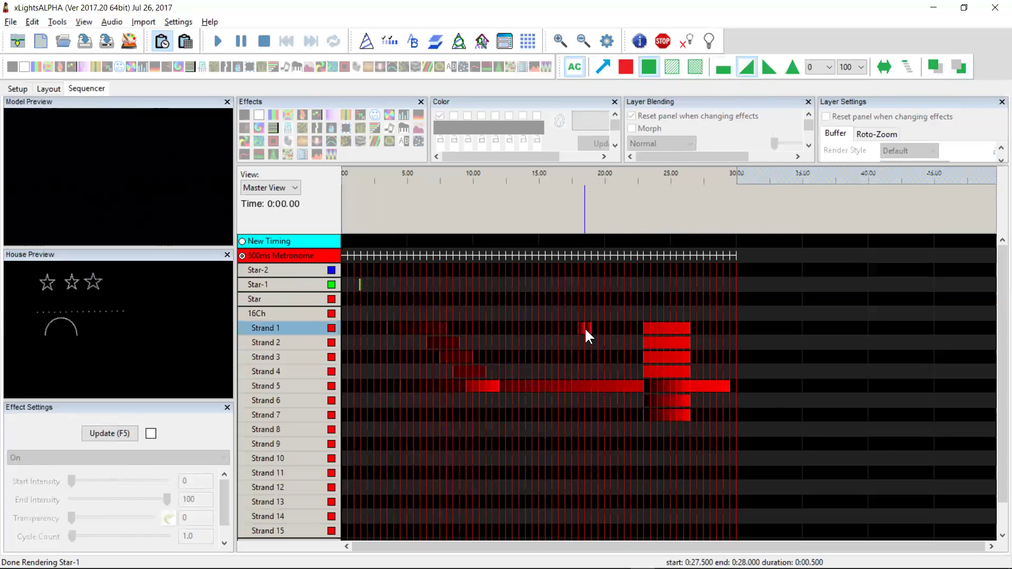
left_click(595, 71)
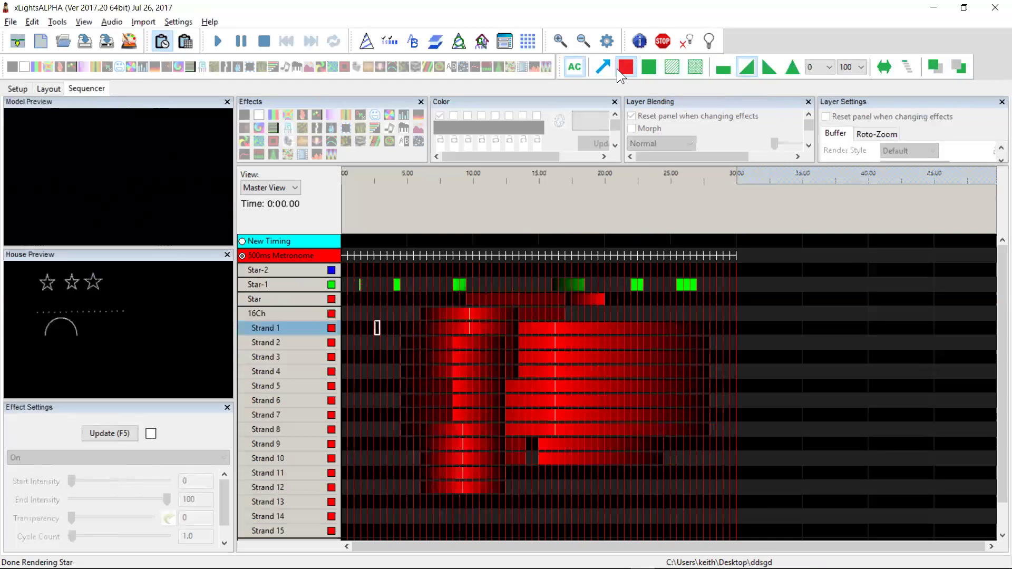
left_click(574, 67)
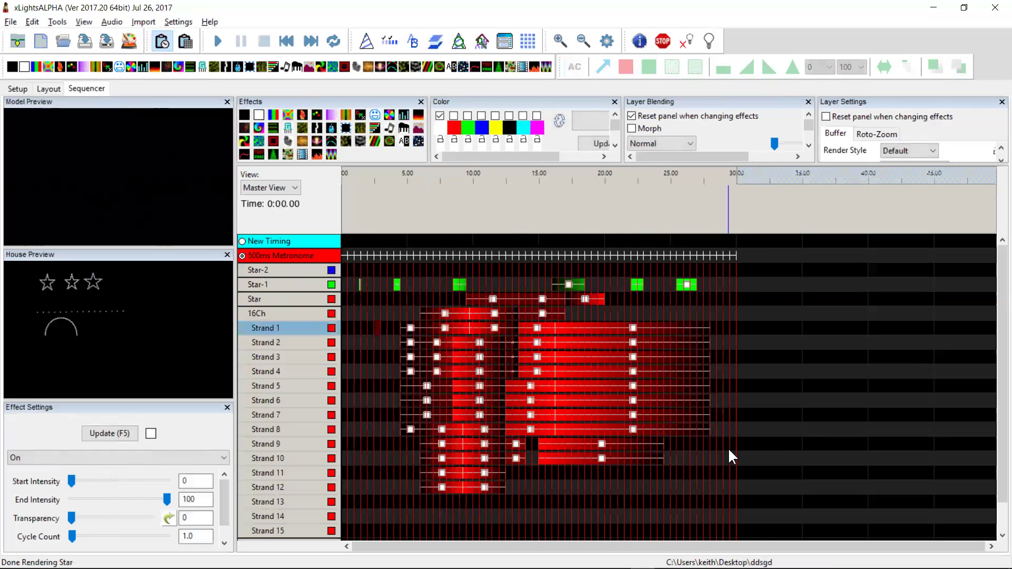
- Re-enable AC mode and ramp up the Arches row from dark to bright over about 4.5–13.5 s
scroll(729, 447, "down", 2)
scroll(728, 448, "up", 2)
left_click(575, 67)
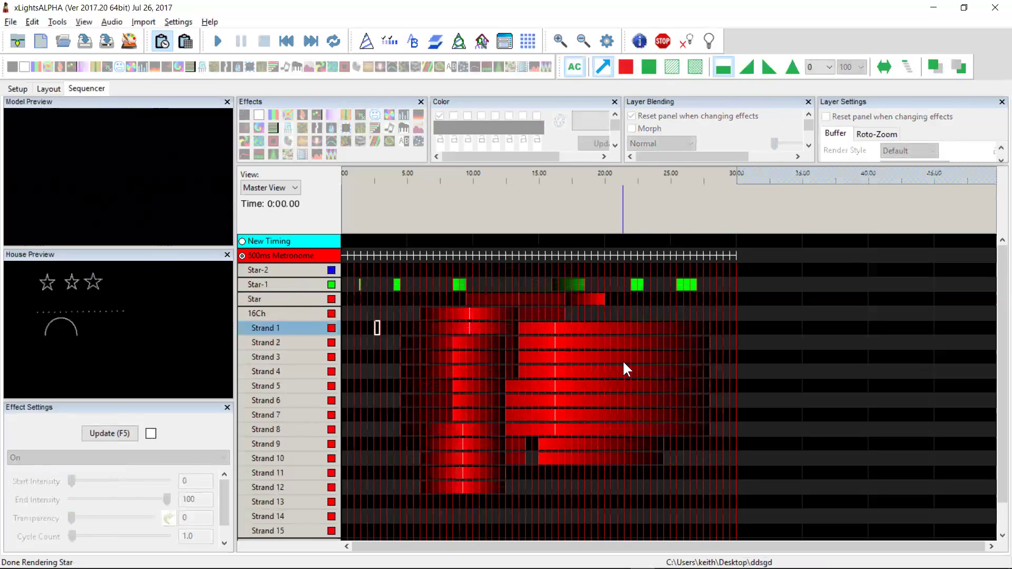
scroll(622, 359, "down", 2)
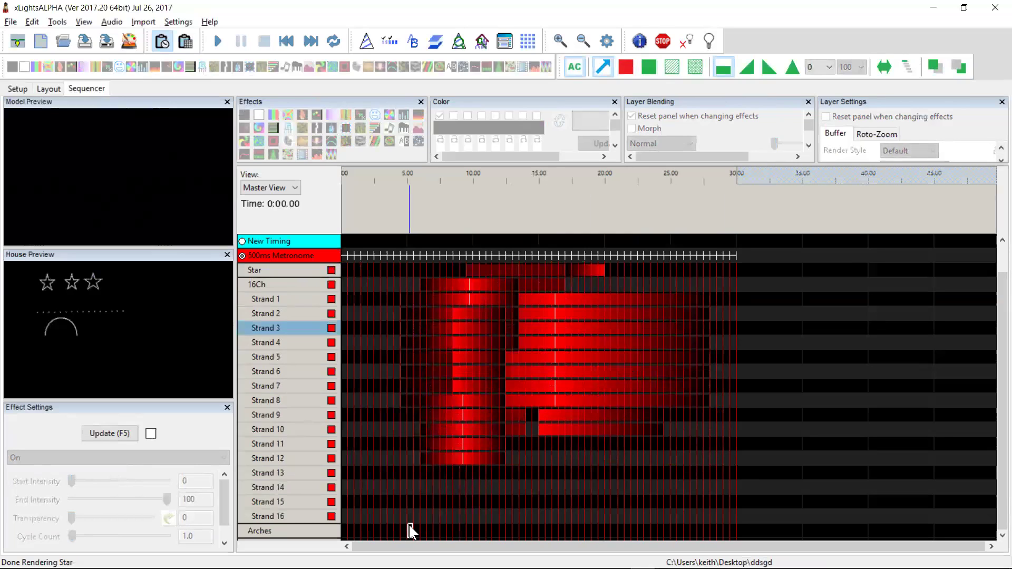
left_click_drag(408, 529, 518, 531)
key("u")
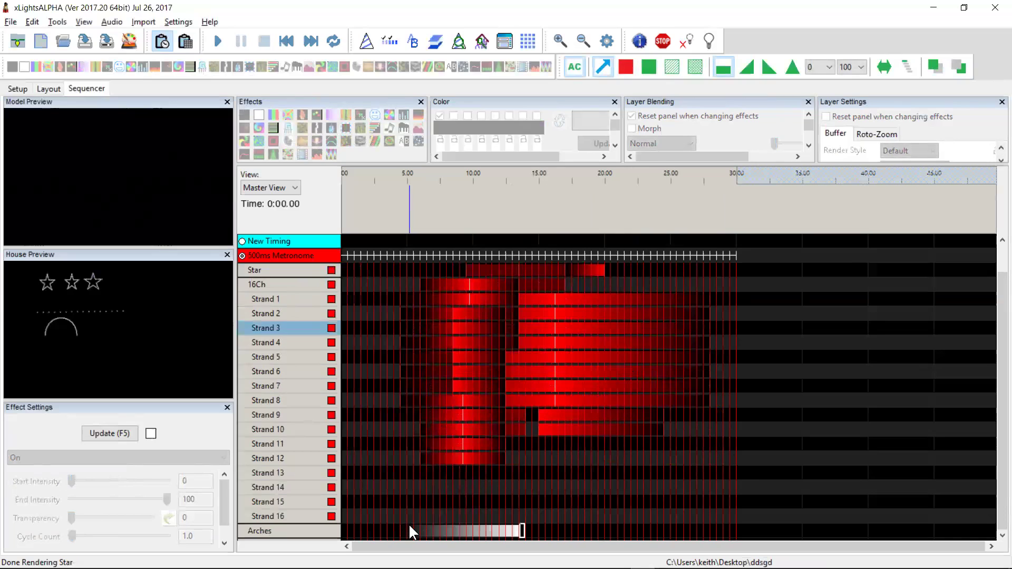
key("Up")
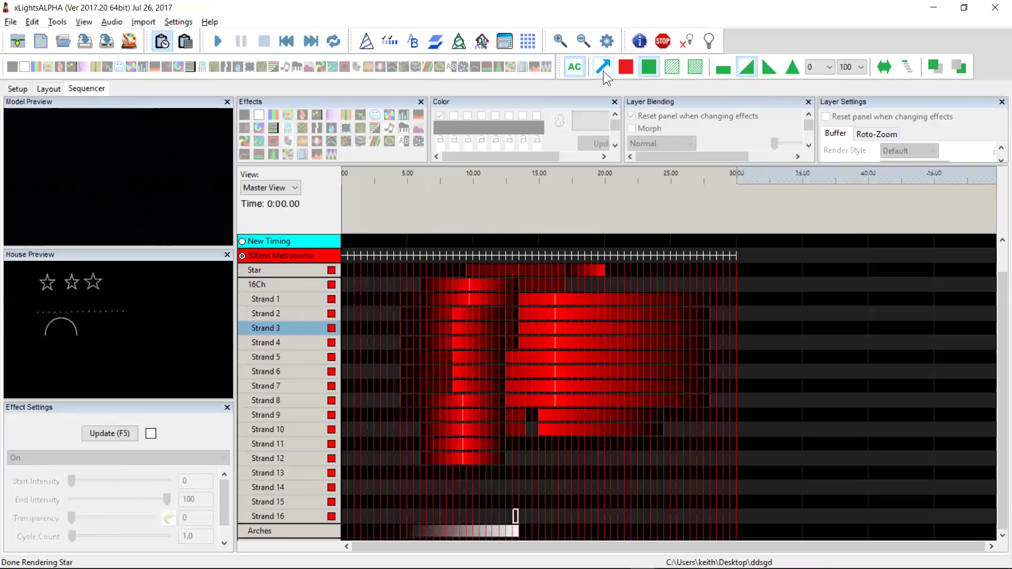
- With AC mode off, move the Arches ramp up to Strand 13, keeping its 4.5–13.5 s timing
left_click(577, 67)
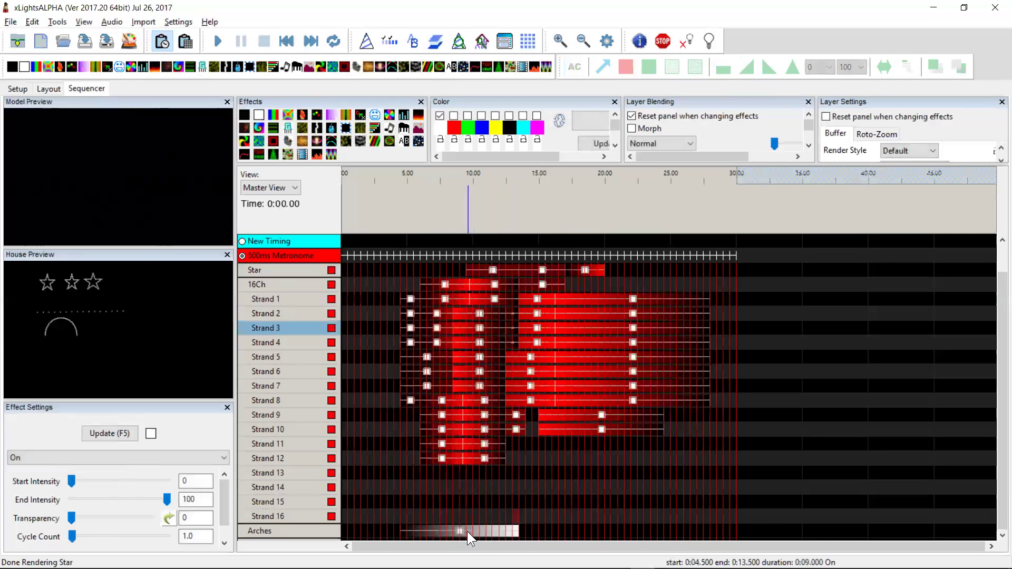
left_click_drag(463, 537, 653, 516)
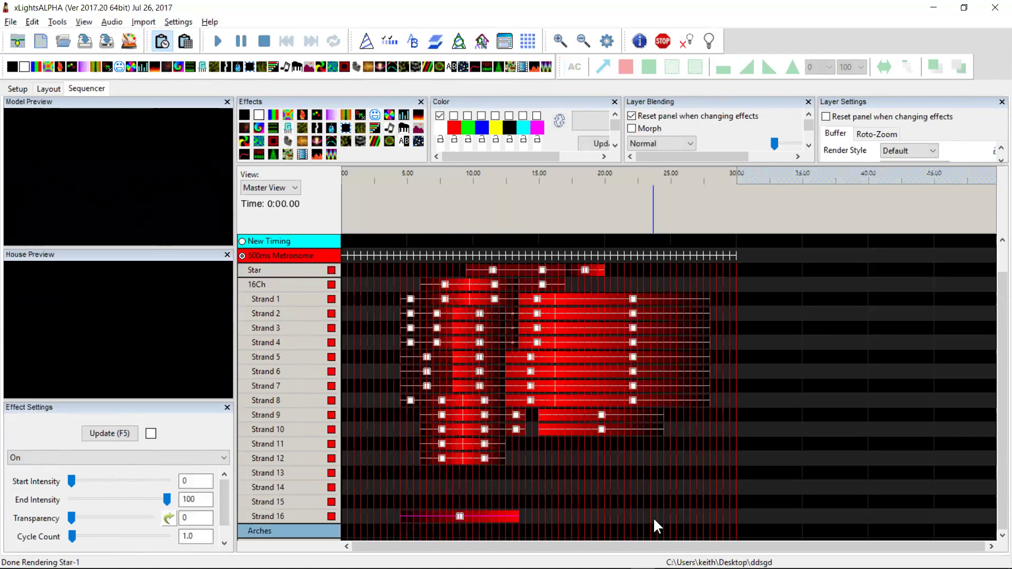
key("alt+Down")
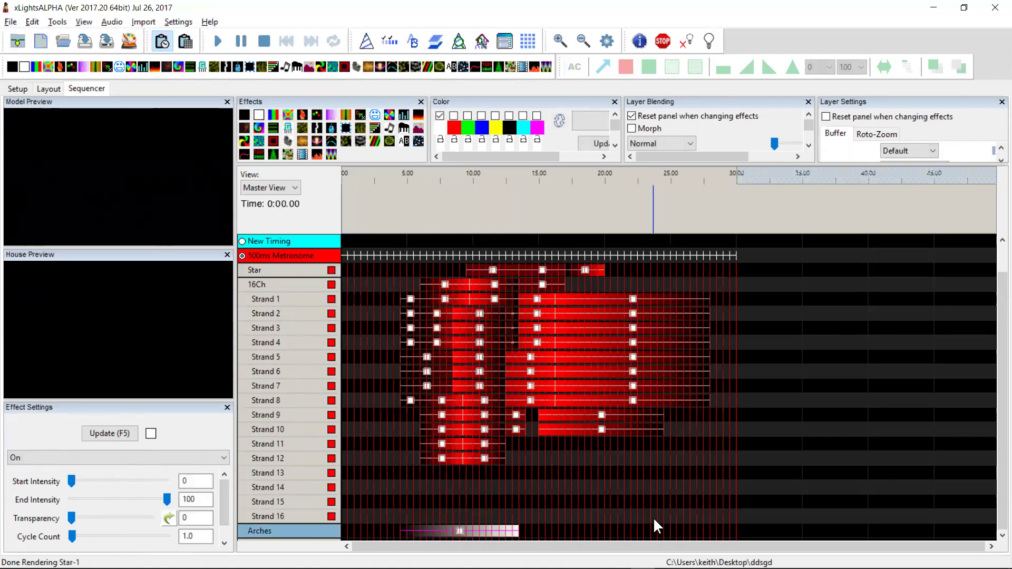
key("alt+Up")
key("alt+Up")
key("alt+Up")
key("alt+Up")
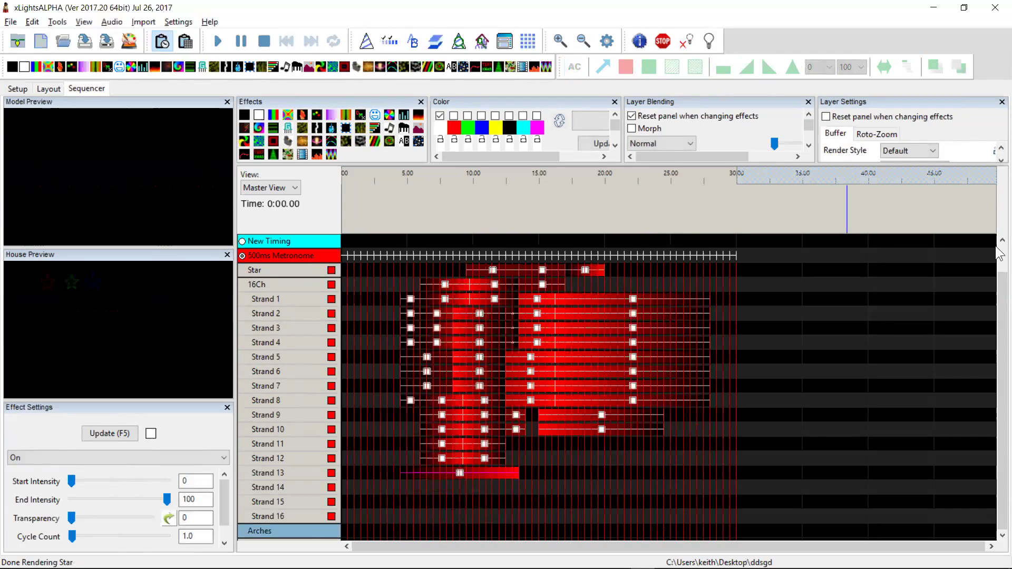
- Nudge the last green Star-1 effect between rows and return it to Star-1
scroll(998, 275, "up", 1)
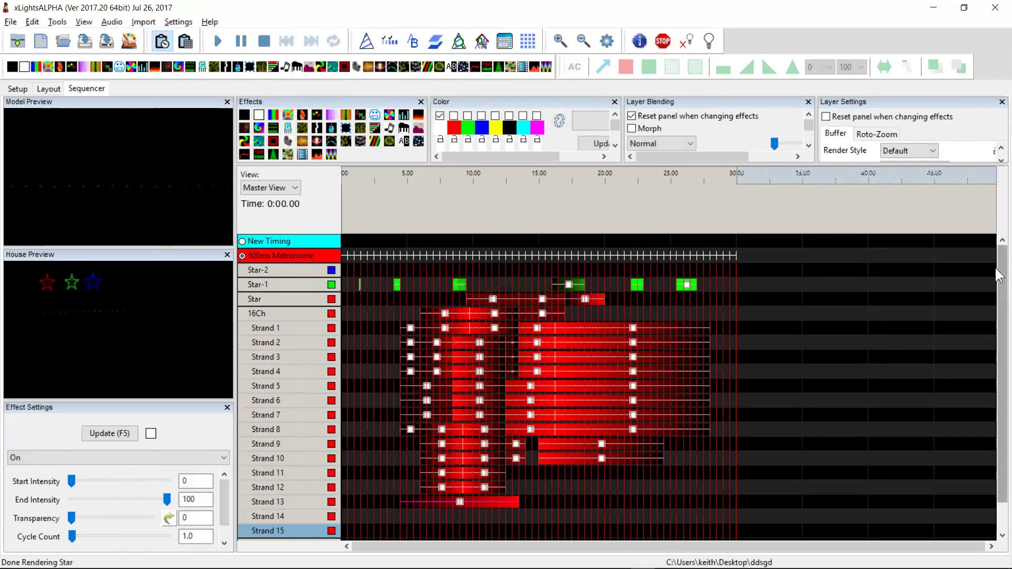
left_click(685, 287)
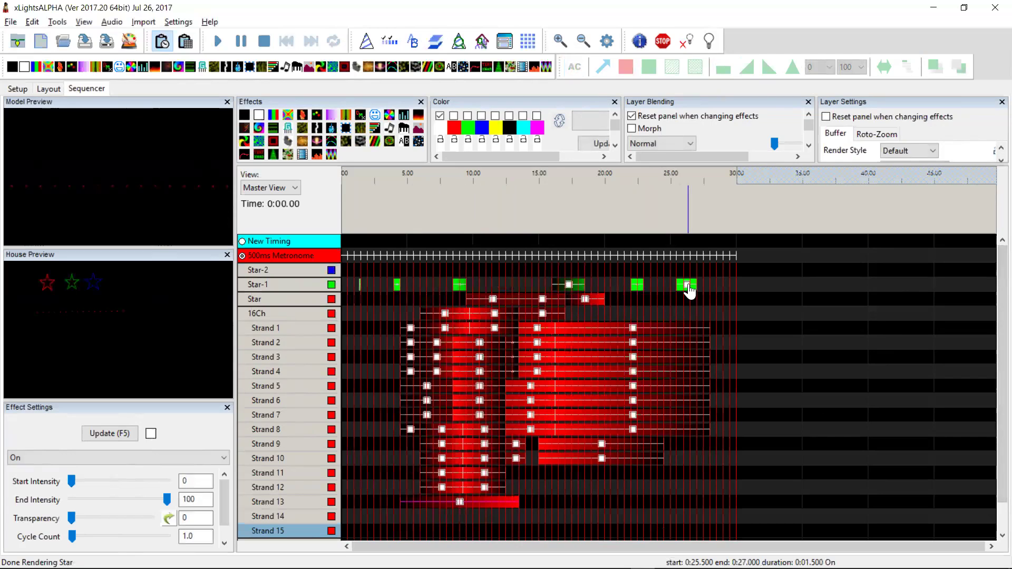
key("alt+Up")
key("alt+Down")
key("alt+Down")
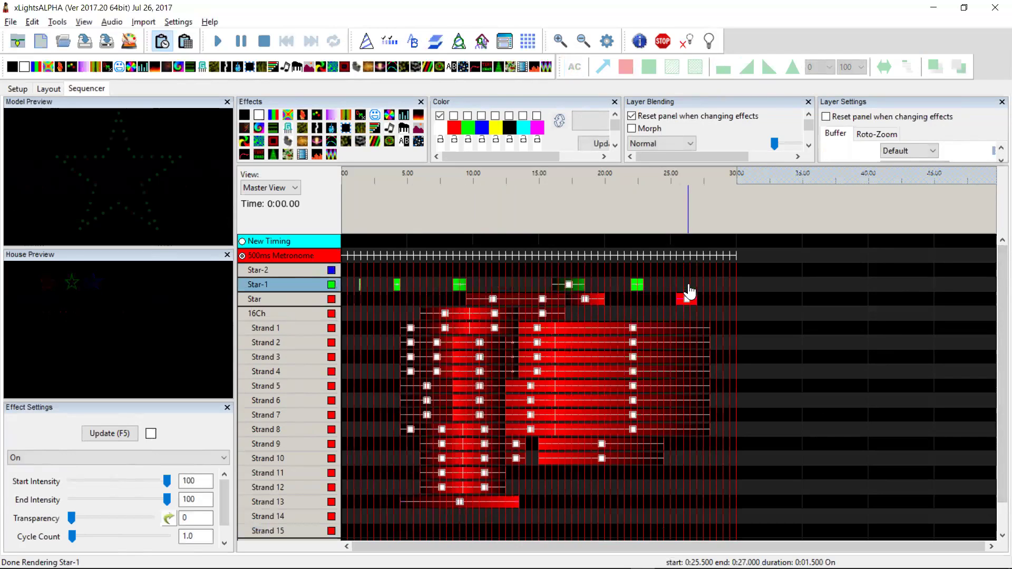
key("alt+Down")
key("alt+Up")
key("alt+Up")
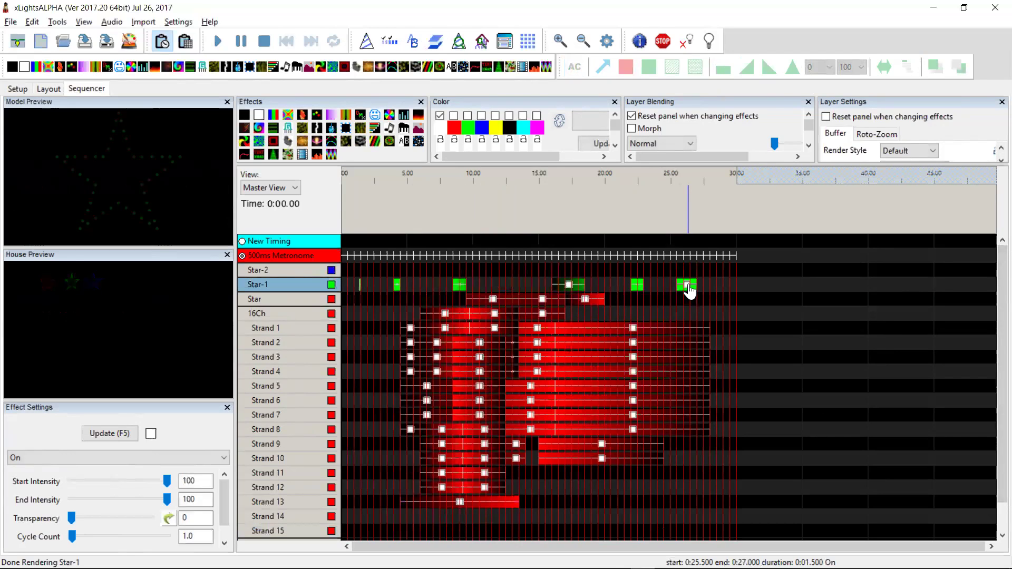